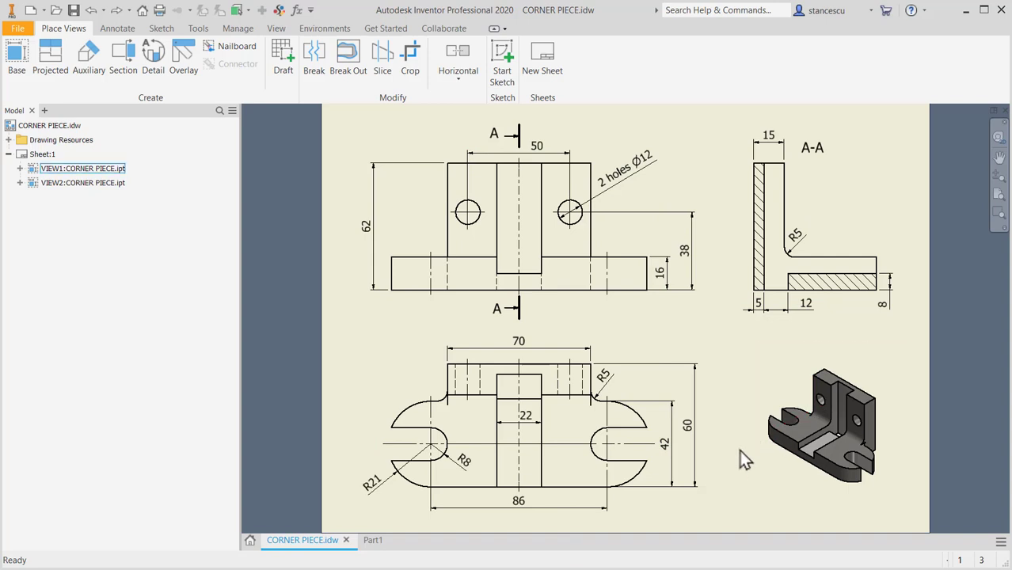
# Step: Create a new part and start a 2D sketch on the horizontal XZ origin plane
pyautogui.click(740, 450)
pyautogui.click(27, 11)
pyautogui.doubleClick(469, 133)
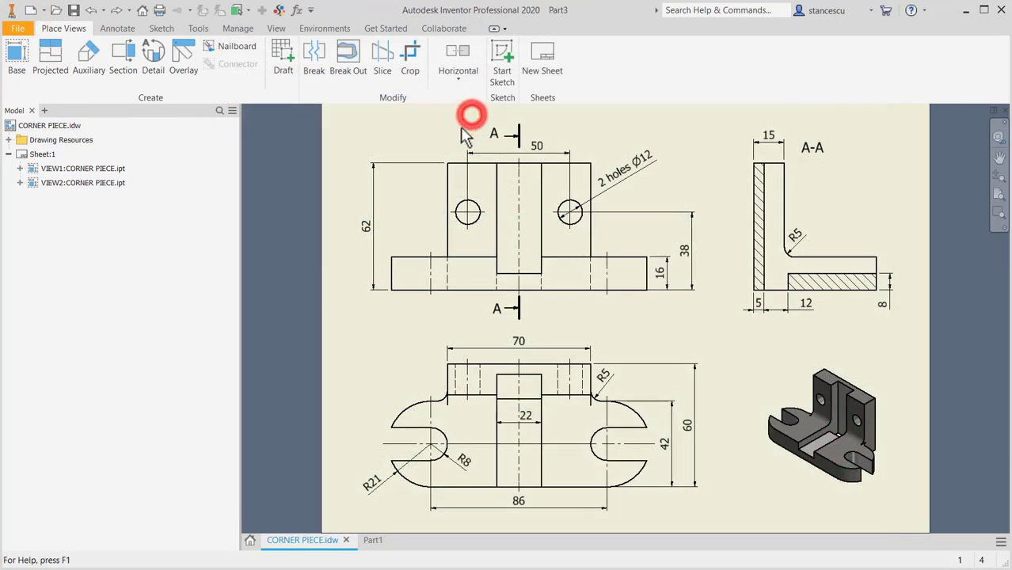
pyautogui.click(26, 54)
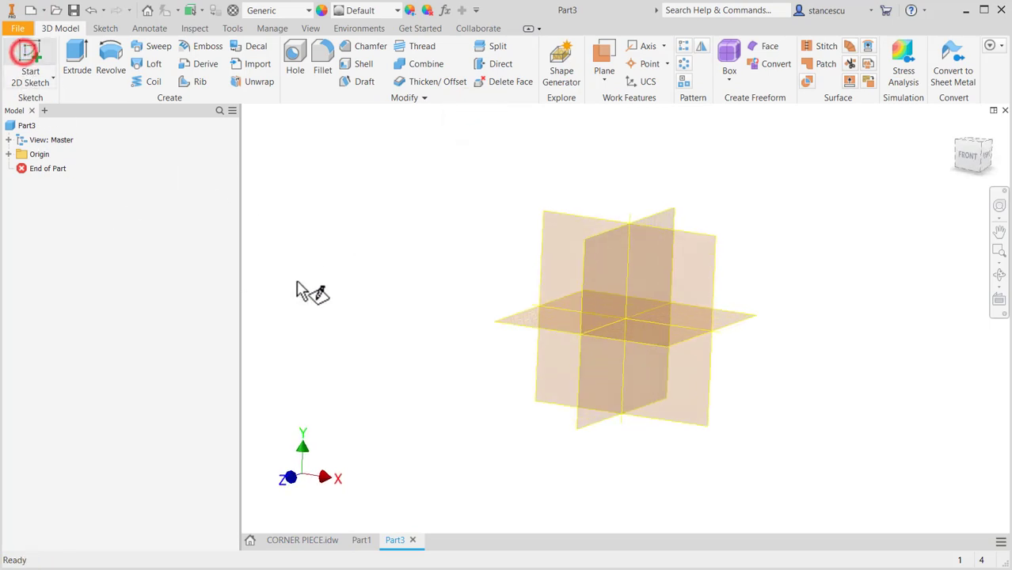
pyautogui.click(504, 324)
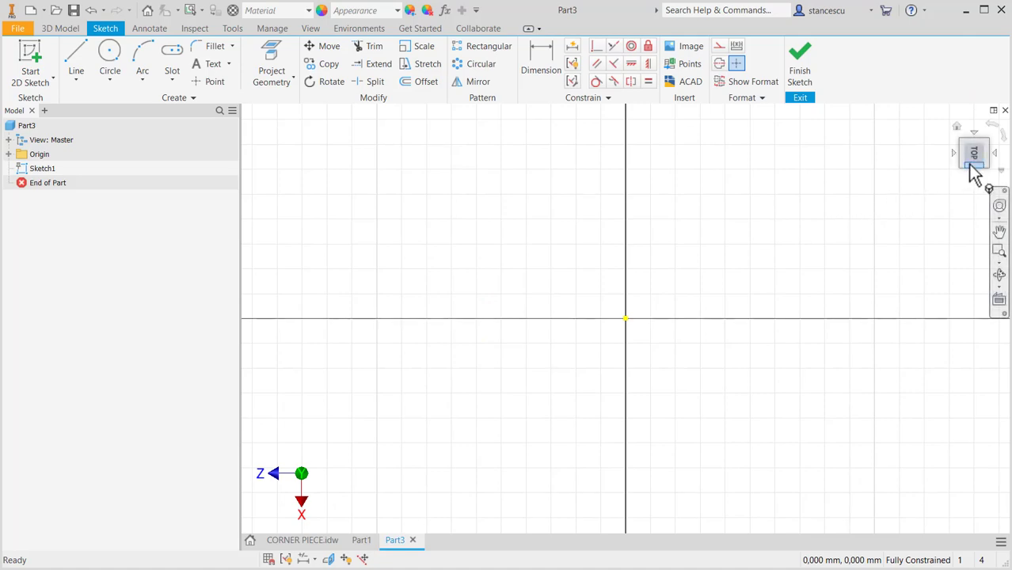
pyautogui.click(991, 131)
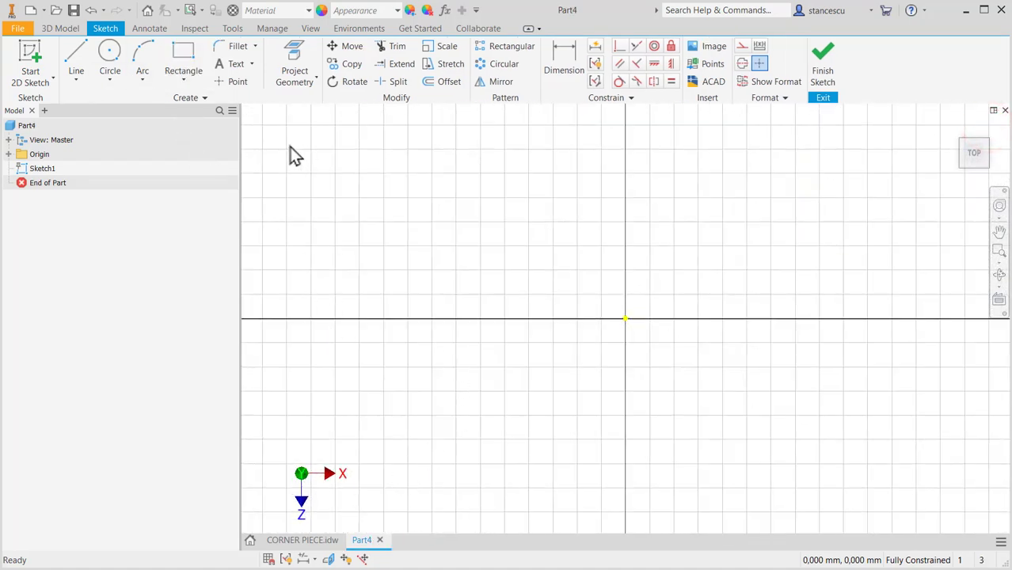
# Step: Sketch a center-point slot at the origin along the X axis, with center-to-arc-center distance 86/2 and an end radius of about 97 mm
pyautogui.click(181, 73)
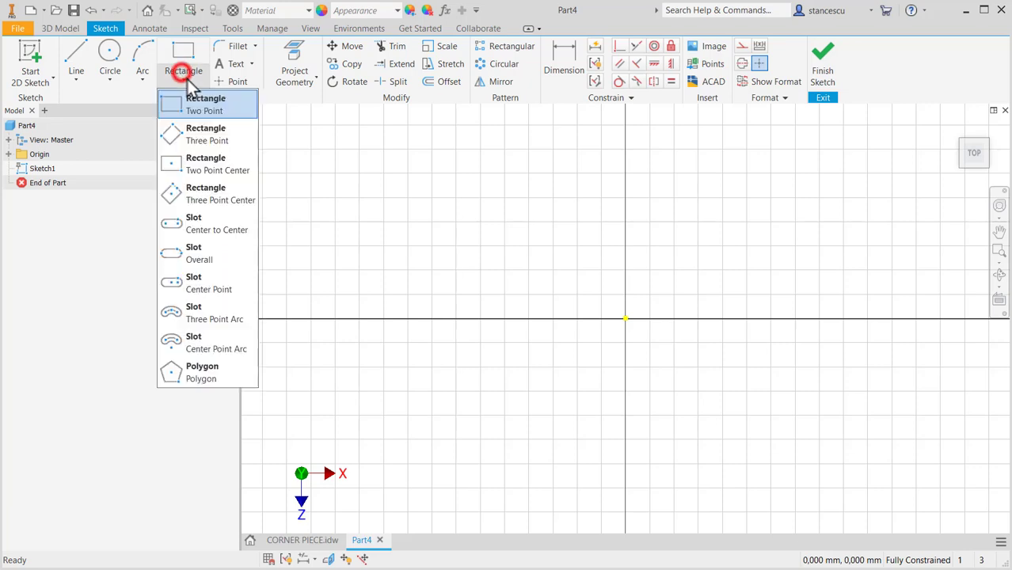
pyautogui.click(196, 286)
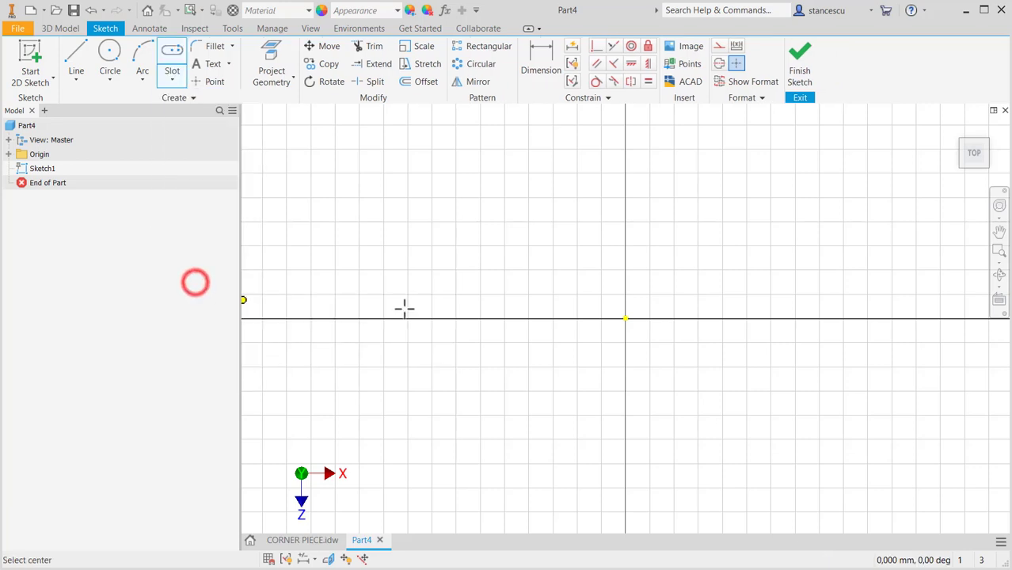
pyautogui.click(625, 317)
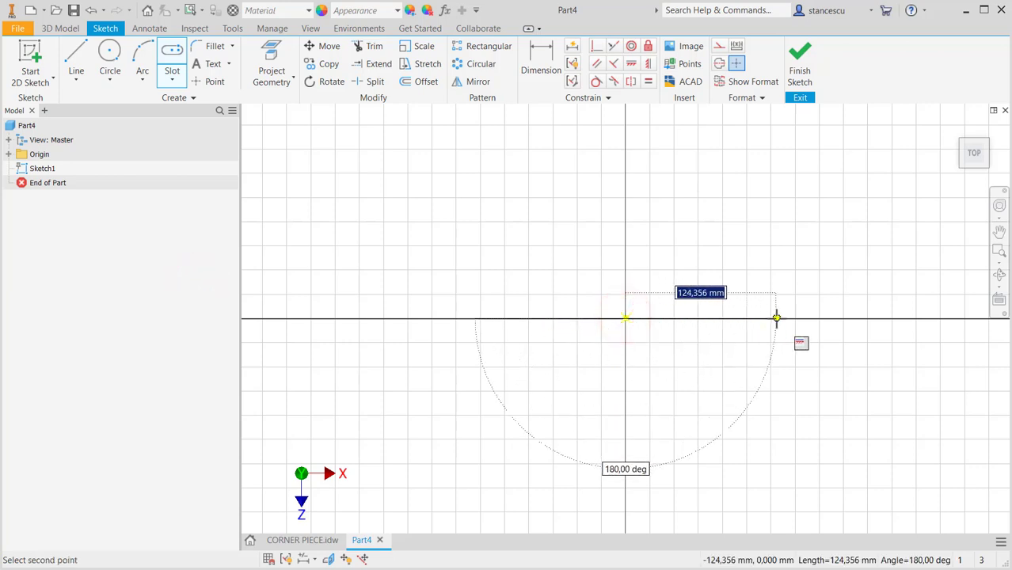
pyautogui.write('86/2')
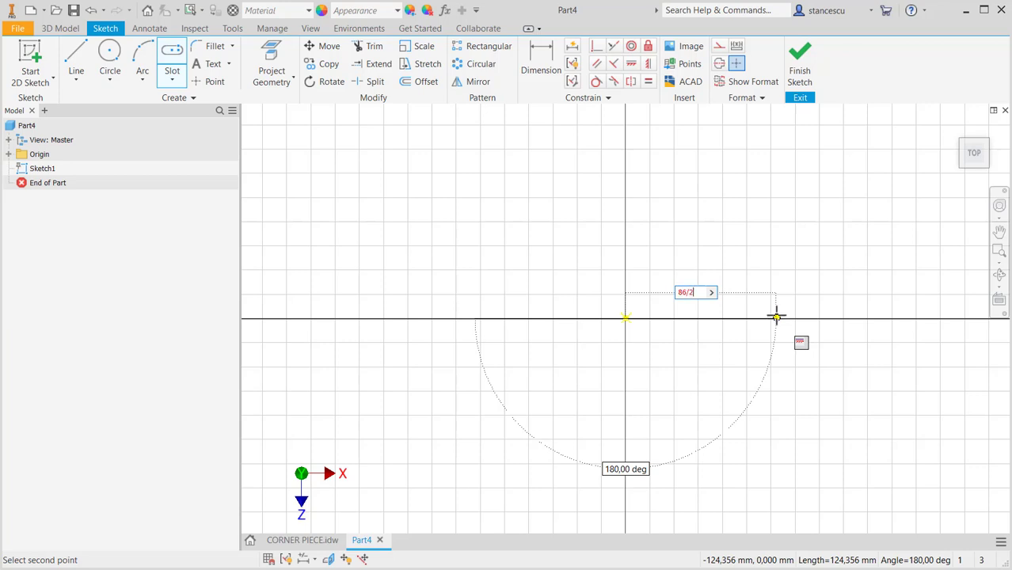
pyautogui.press('Return')
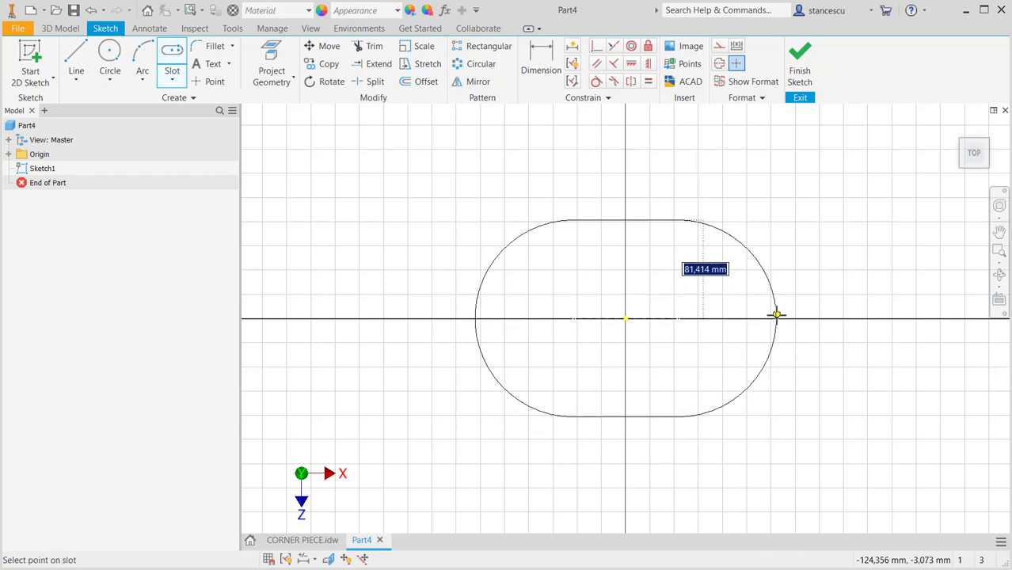
pyautogui.click(790, 283)
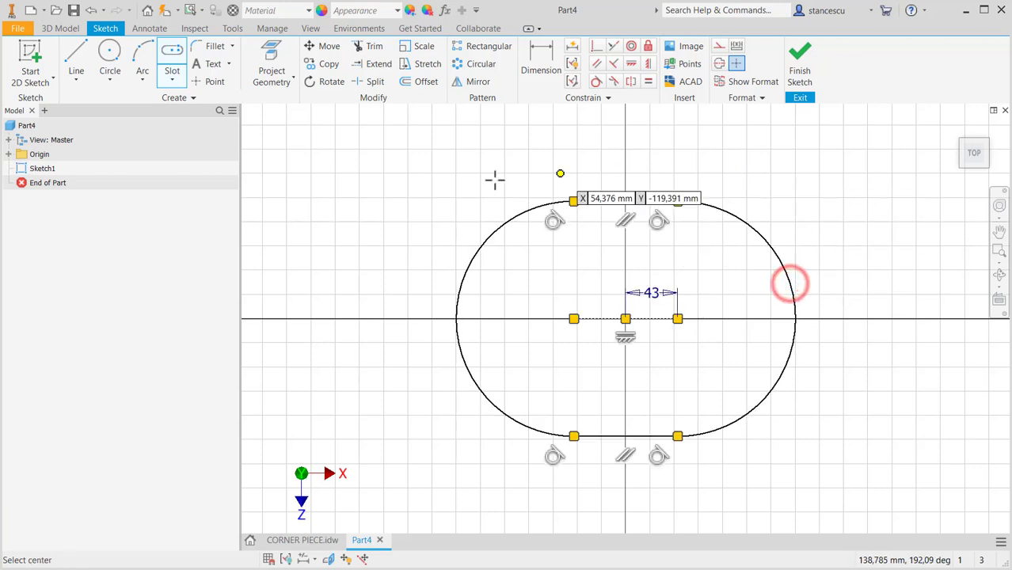
# Step: Dimension the slot's end arc with a radius of 21 mm
pyautogui.click(546, 52)
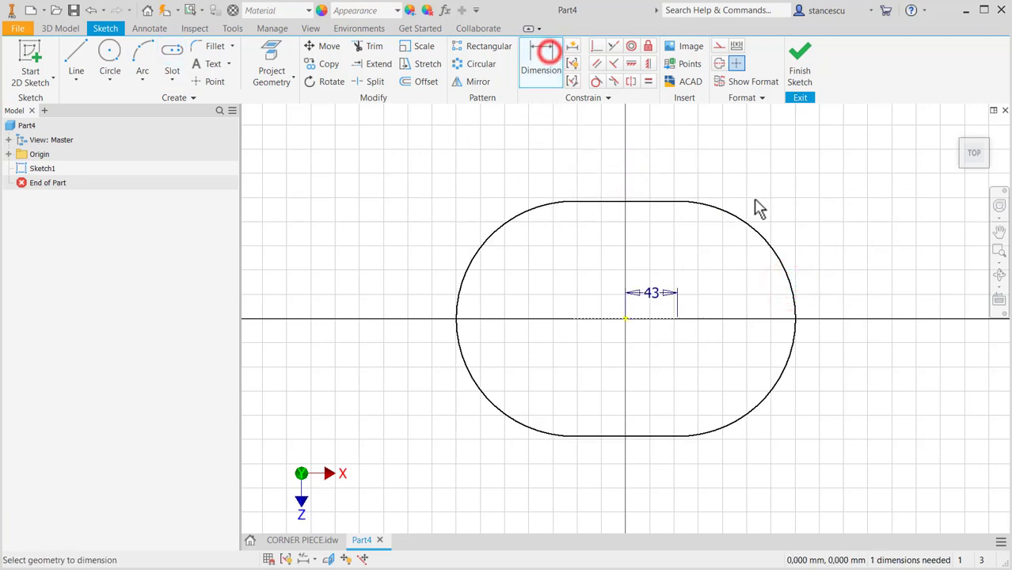
pyautogui.click(760, 234)
pyautogui.click(803, 204)
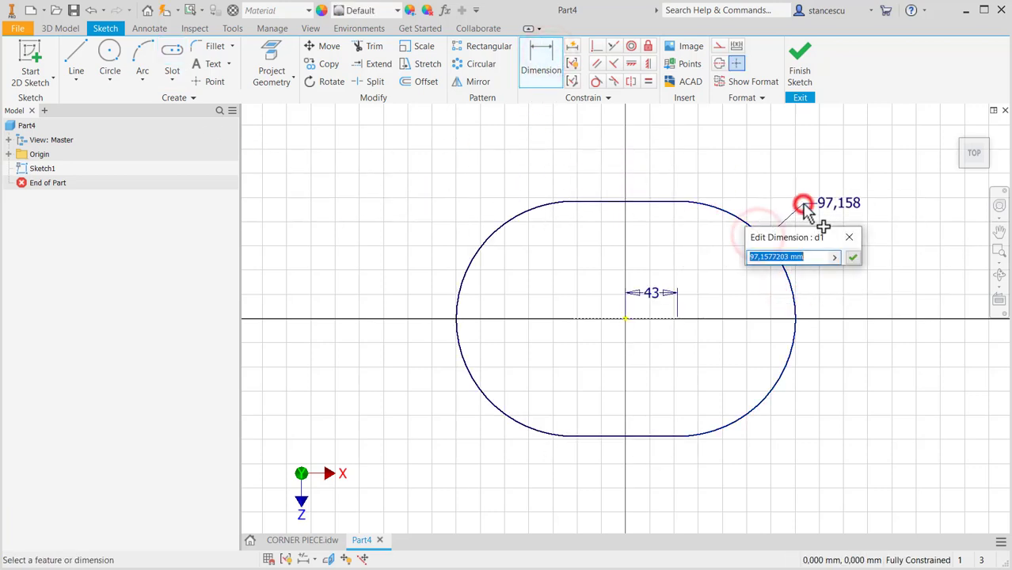
pyautogui.write('21')
pyautogui.press('Return')
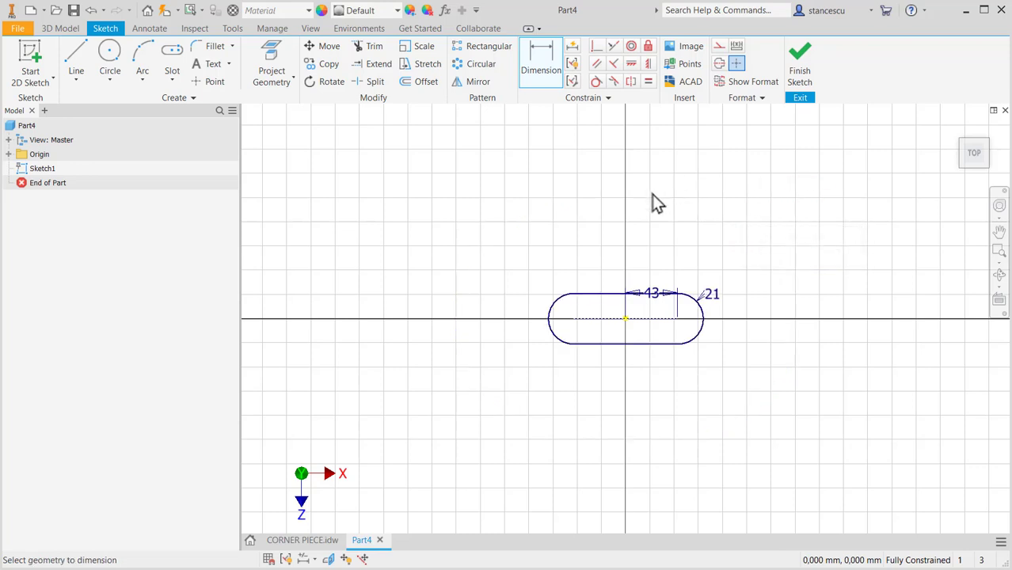
# Step: Check the base plate in the CORNER PIECE drawing, finish the sketch and extrude the slot profile 16 mm
pyautogui.click(301, 540)
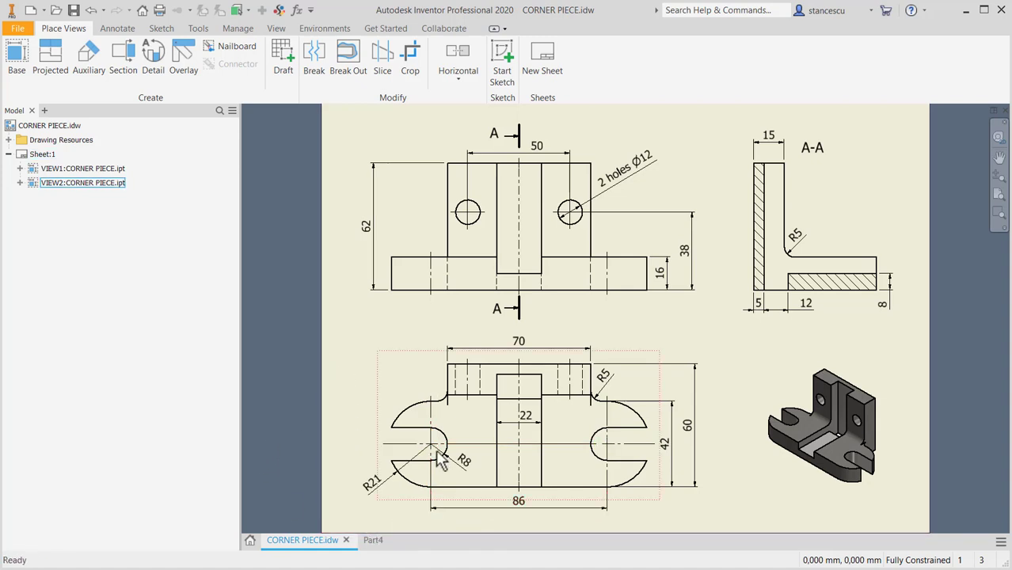
pyautogui.click(373, 540)
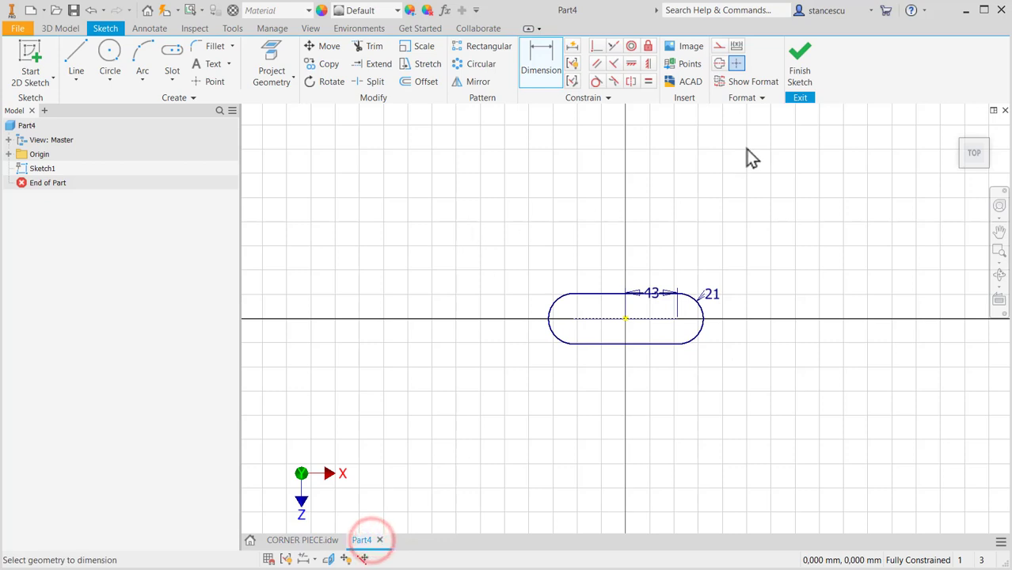
pyautogui.click(800, 70)
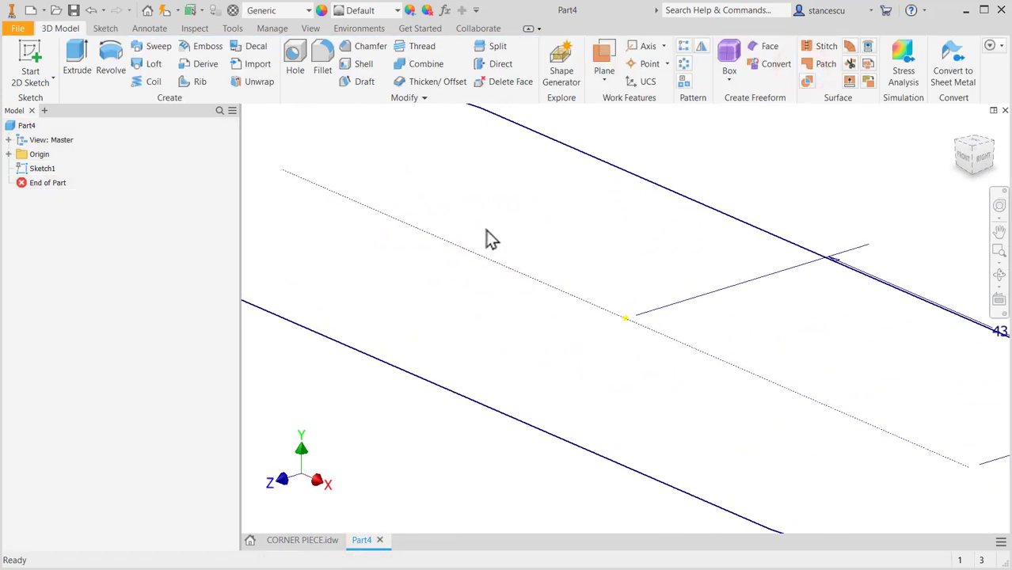
pyautogui.click(79, 59)
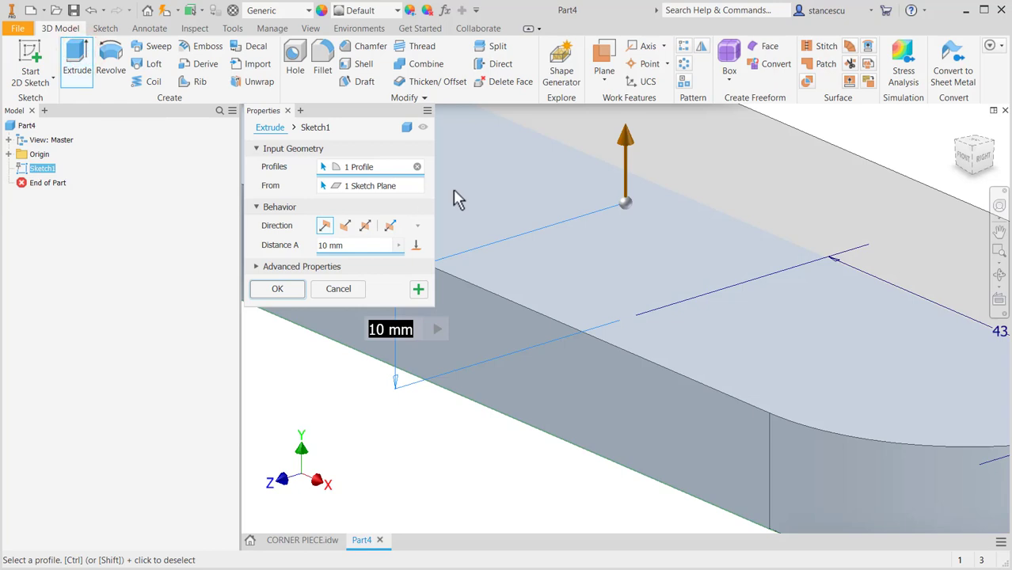
pyautogui.write('16')
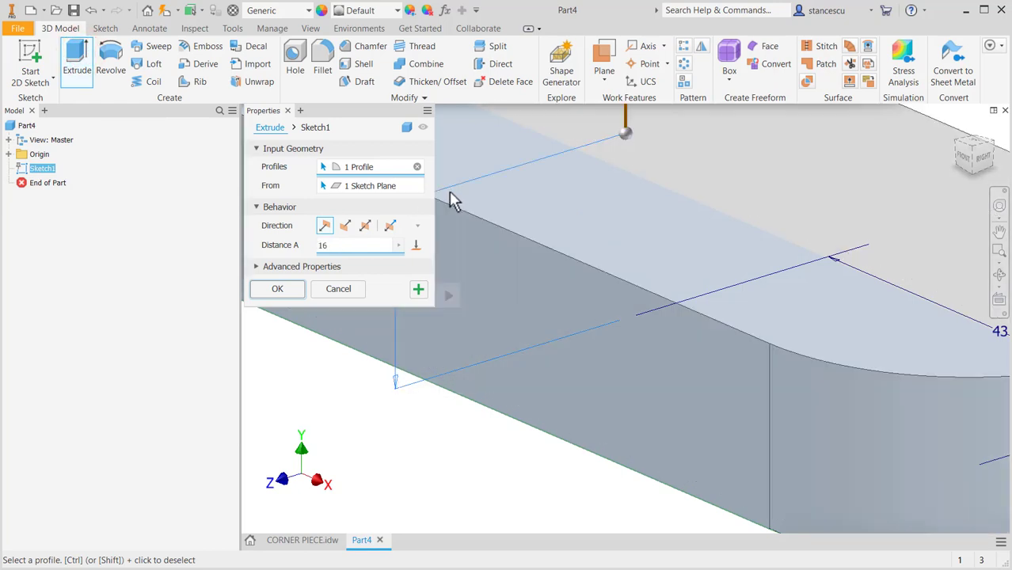
pyautogui.click(283, 290)
pyautogui.press('F6')
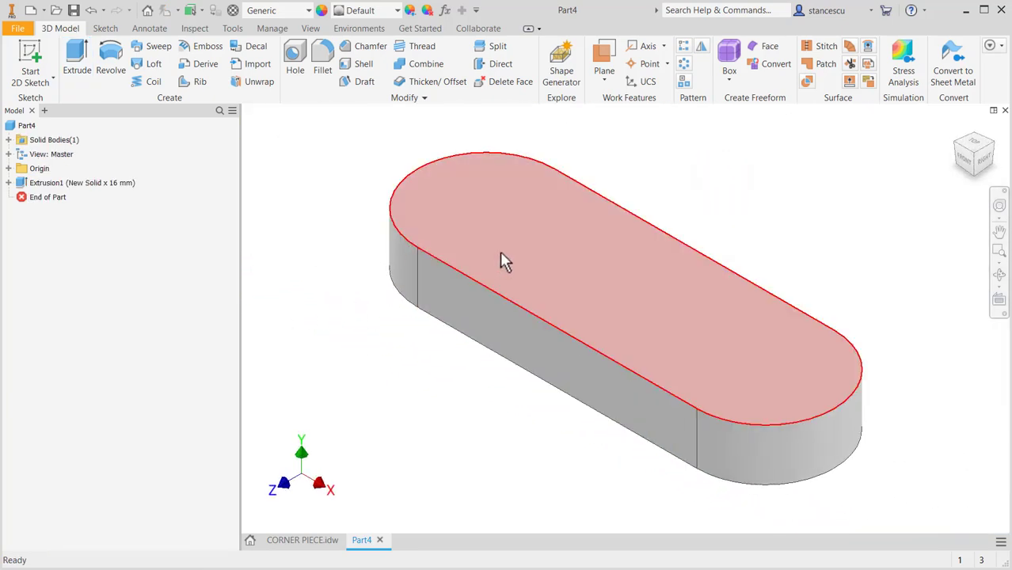
# Step: On the plate's upper face, sketch an open notch at the negative-X end: two horizontal lines about 14 mm long joined by a tangent arc
pyautogui.click(529, 247)
pyautogui.click(614, 242)
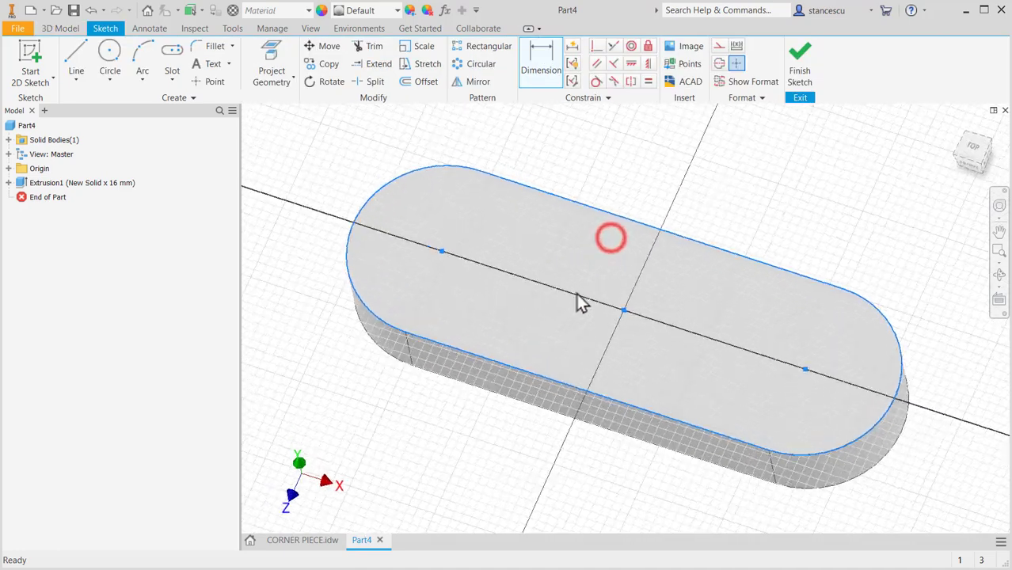
pyautogui.click(76, 63)
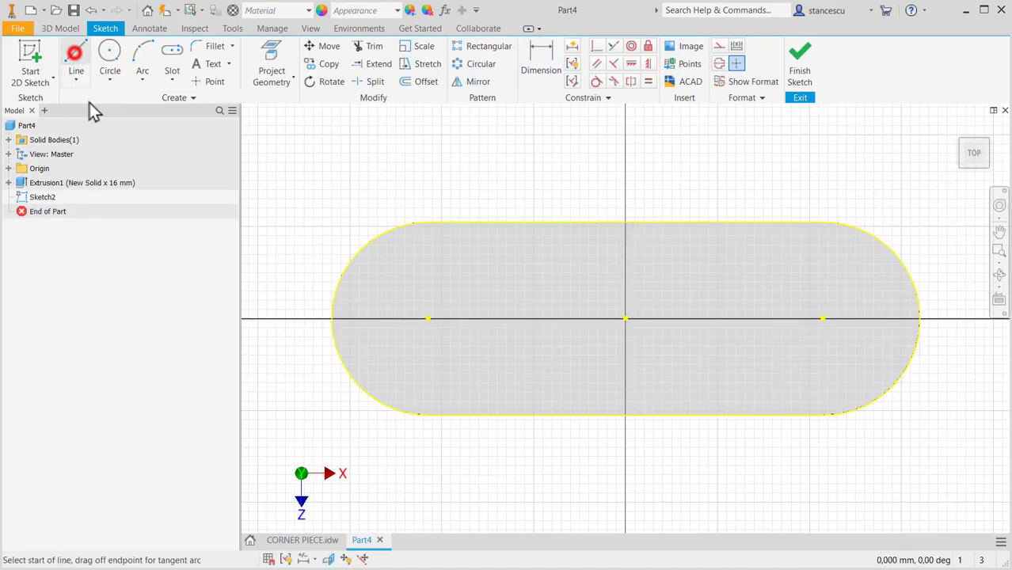
pyautogui.click(342, 275)
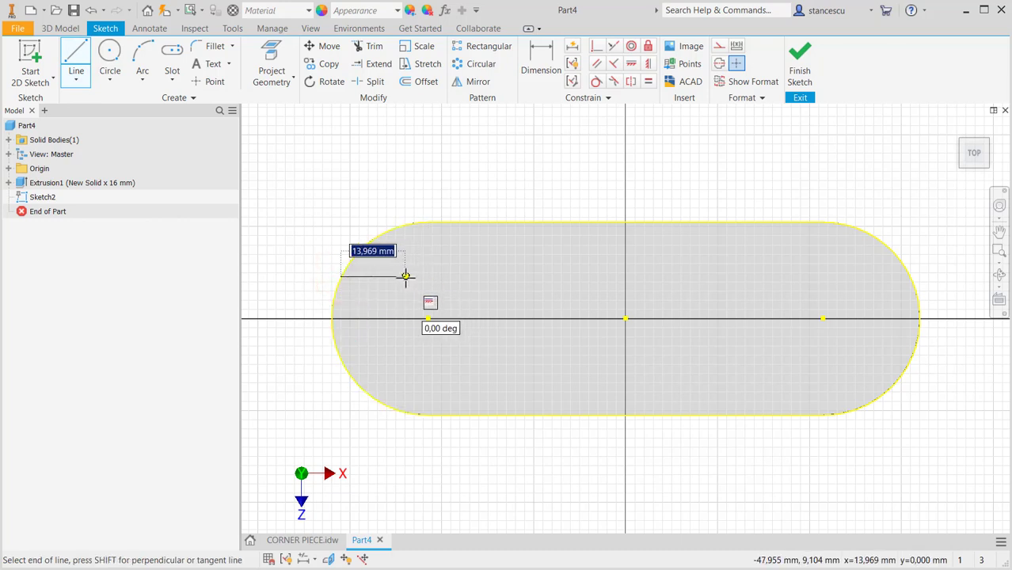
pyautogui.moveTo(405, 276)
pyautogui.mouseDown()
pyautogui.moveTo(450, 287)
pyautogui.moveTo(427, 354)
pyautogui.moveTo(405, 366)
pyautogui.mouseUp()
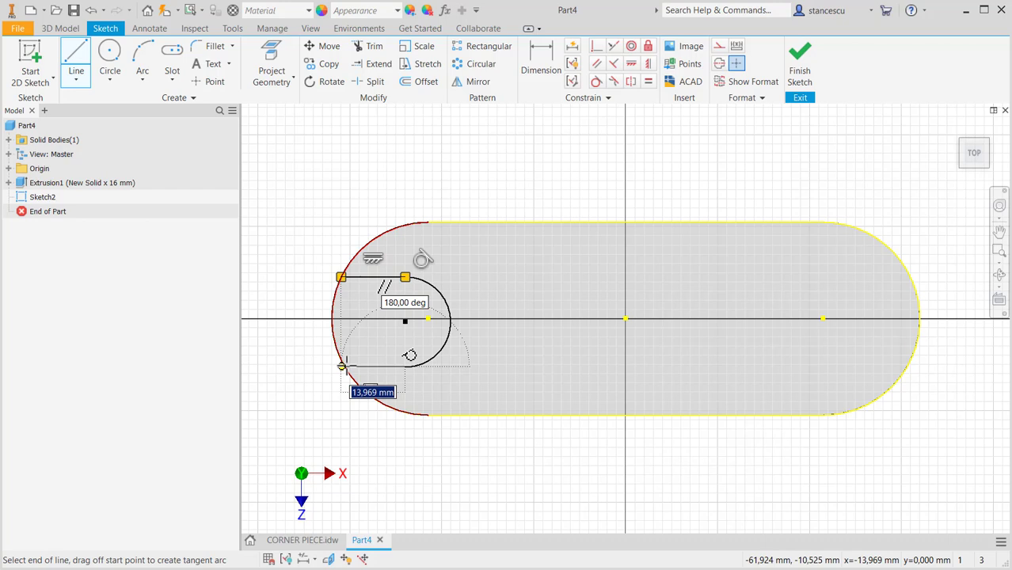
pyautogui.doubleClick(343, 366)
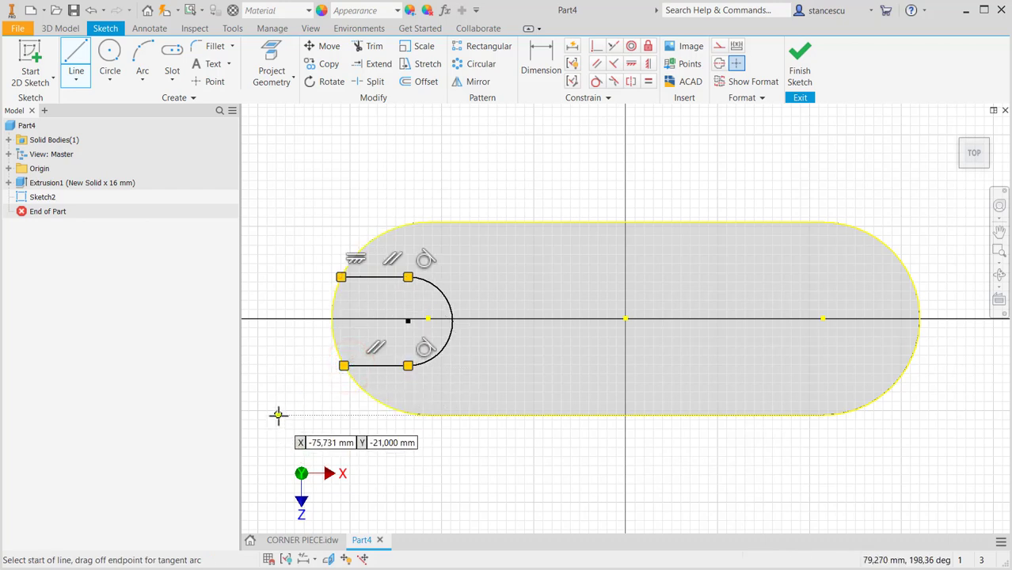
# Step: Make the notch arc's center coincident with the center point of the plate's rounded end
pyautogui.click(593, 46)
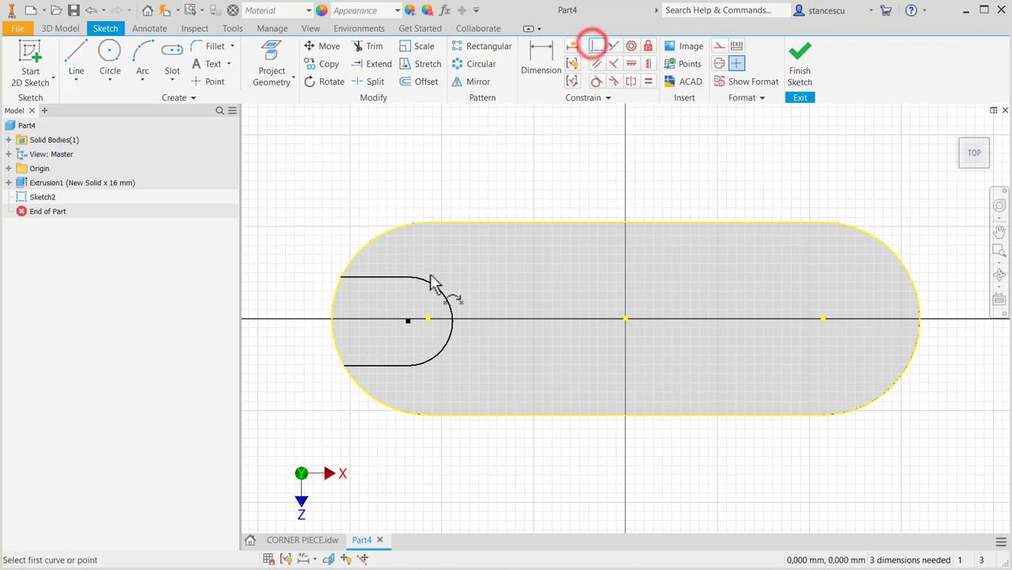
pyautogui.click(427, 320)
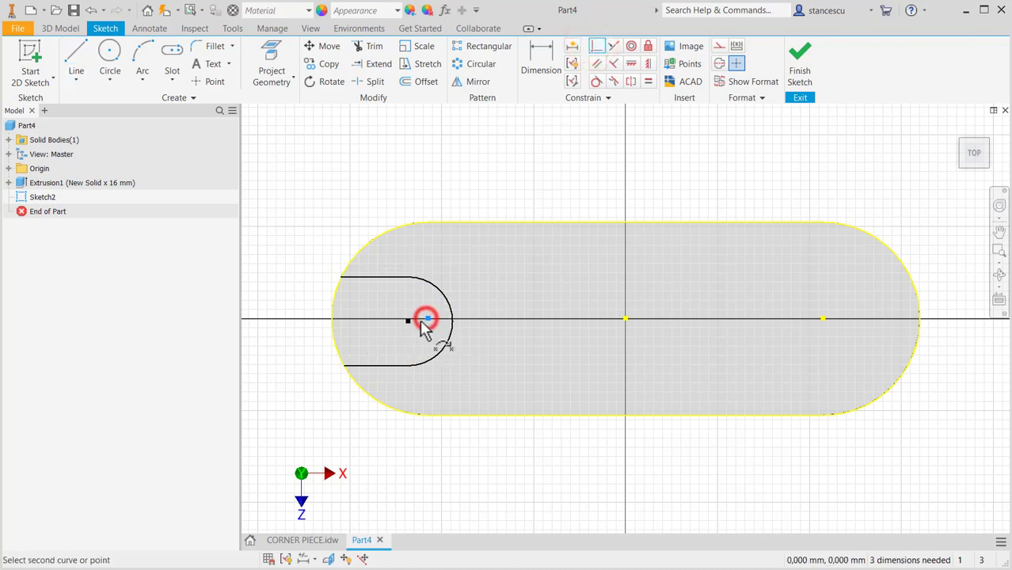
pyautogui.click(408, 320)
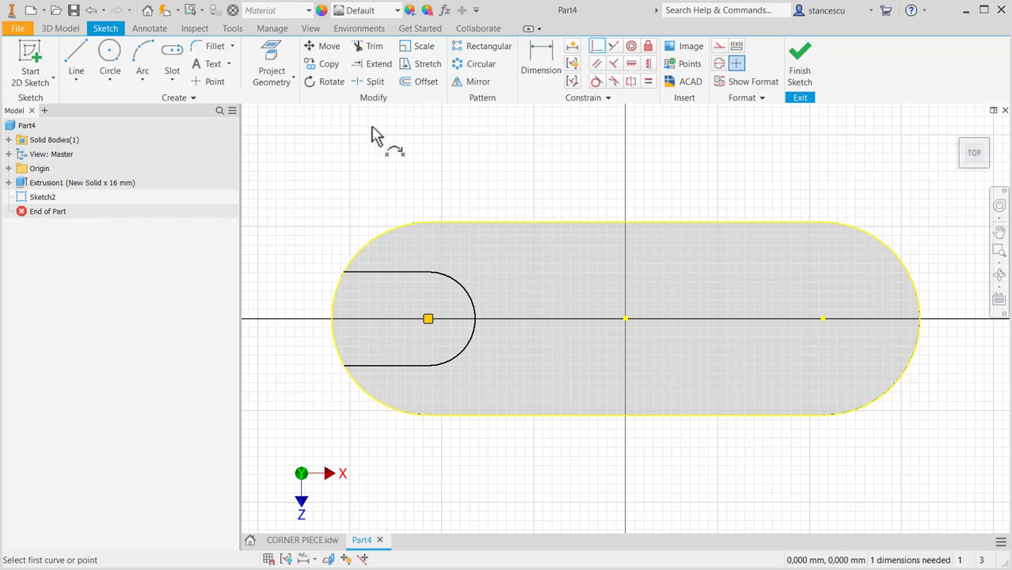
# Step: Check the notch radius in the CORNER PIECE drawing and dimension the notch arc with a radius of 8 mm
pyautogui.click(539, 75)
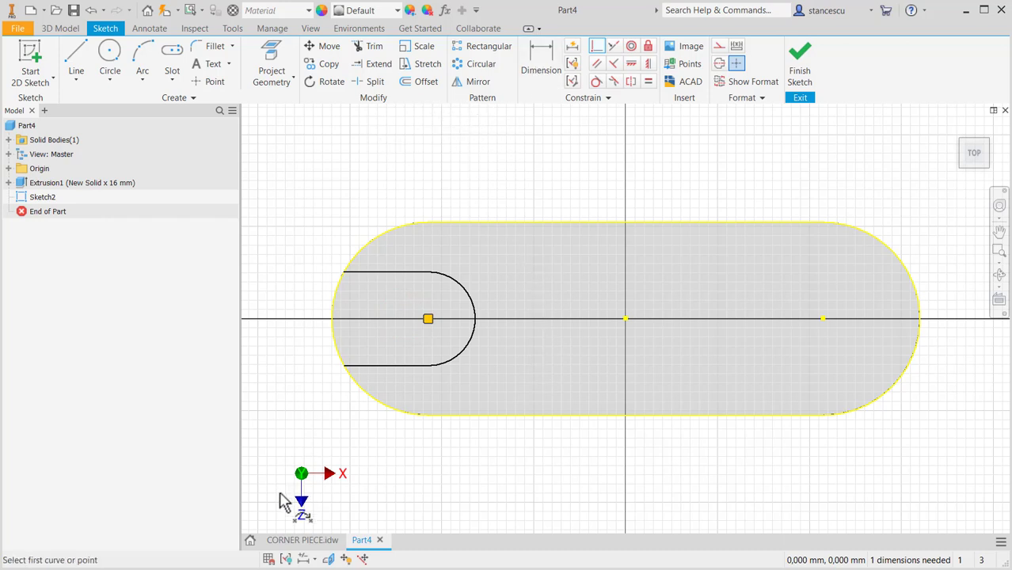
pyautogui.click(299, 542)
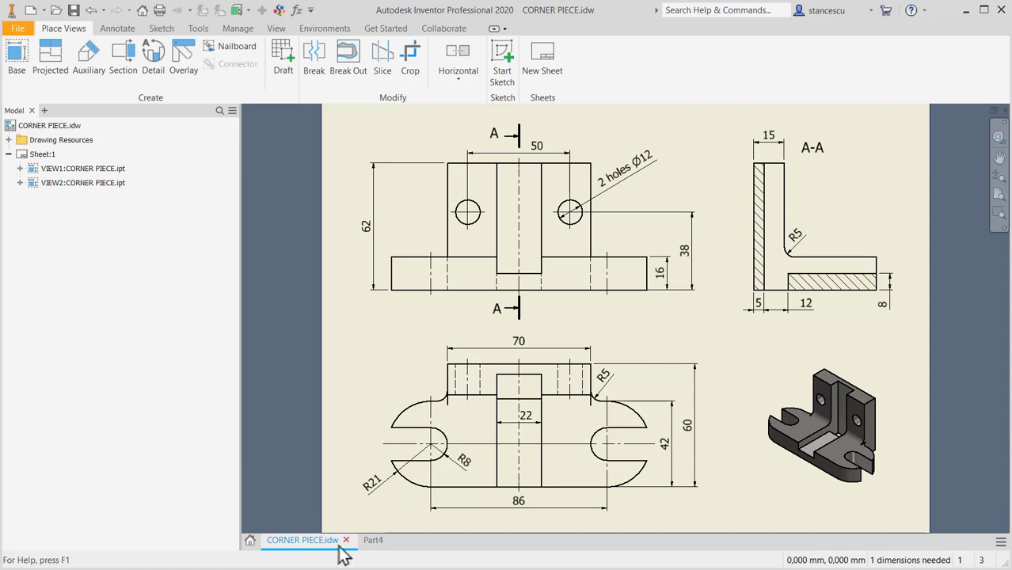
pyautogui.click(369, 541)
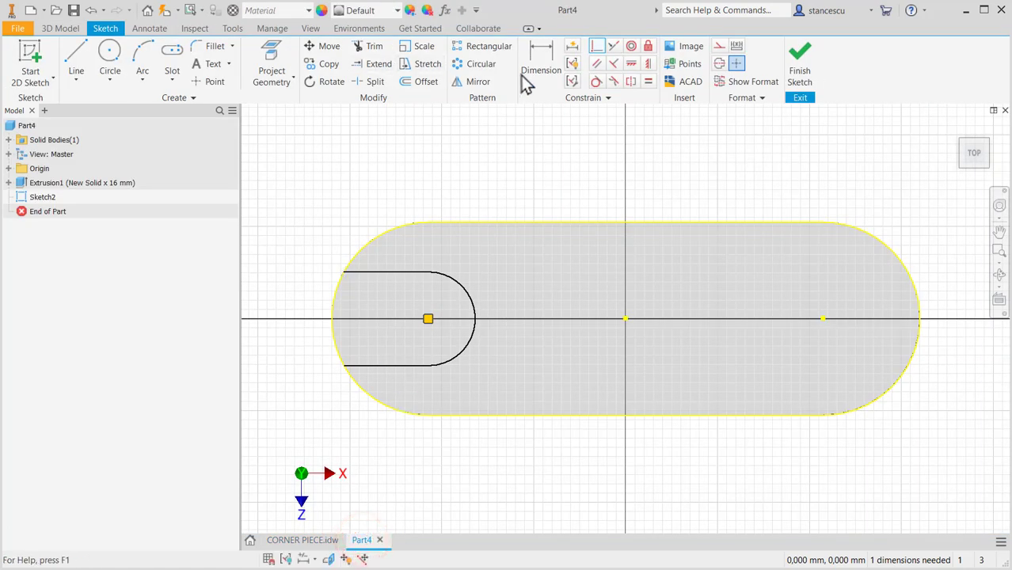
pyautogui.click(545, 79)
pyautogui.click(463, 352)
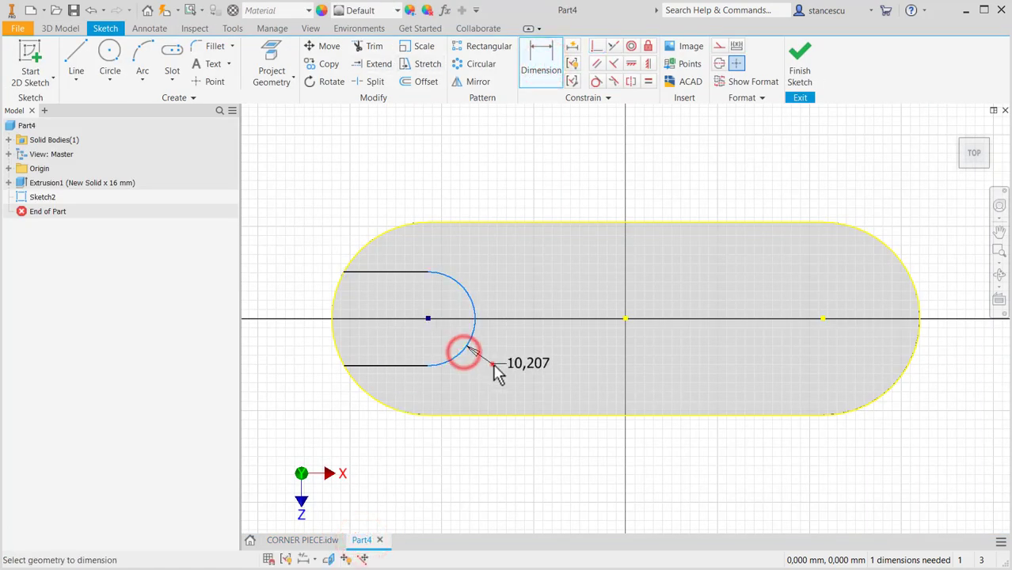
pyautogui.click(494, 369)
pyautogui.write('8')
pyautogui.press('Return')
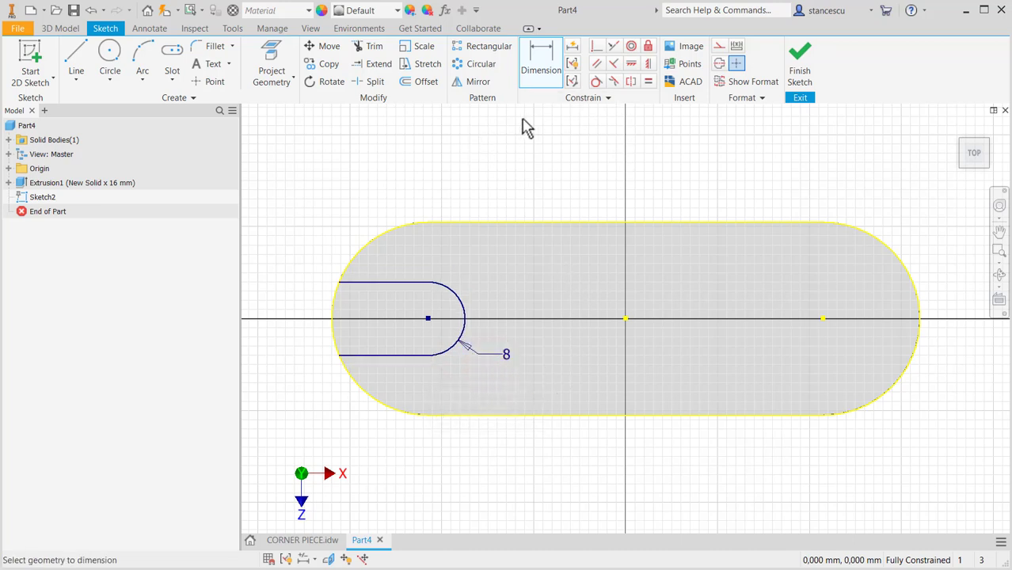
# Step: Project the origin Z axis into the notch sketch as a construction line
pyautogui.click(717, 46)
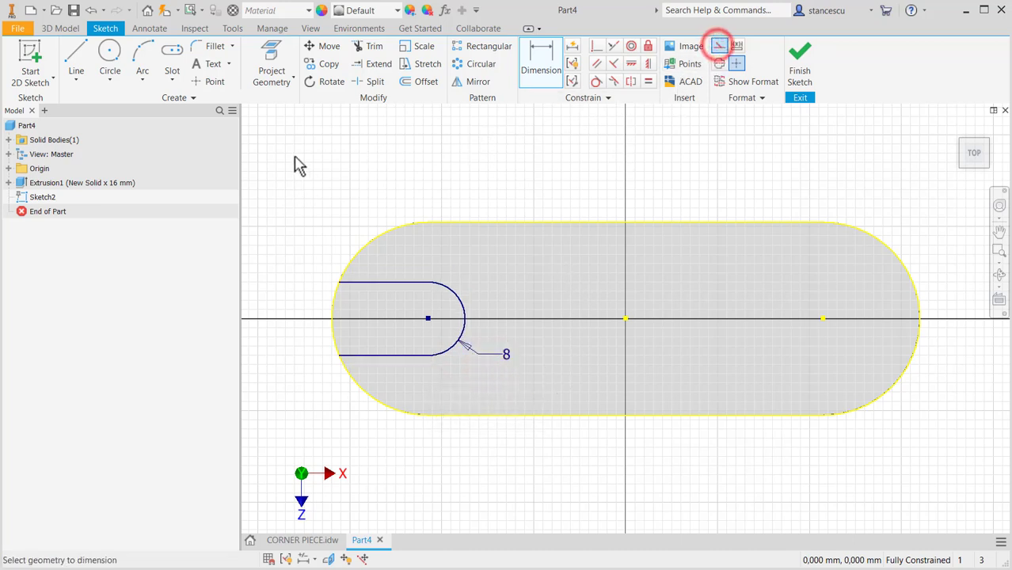
pyautogui.click(271, 63)
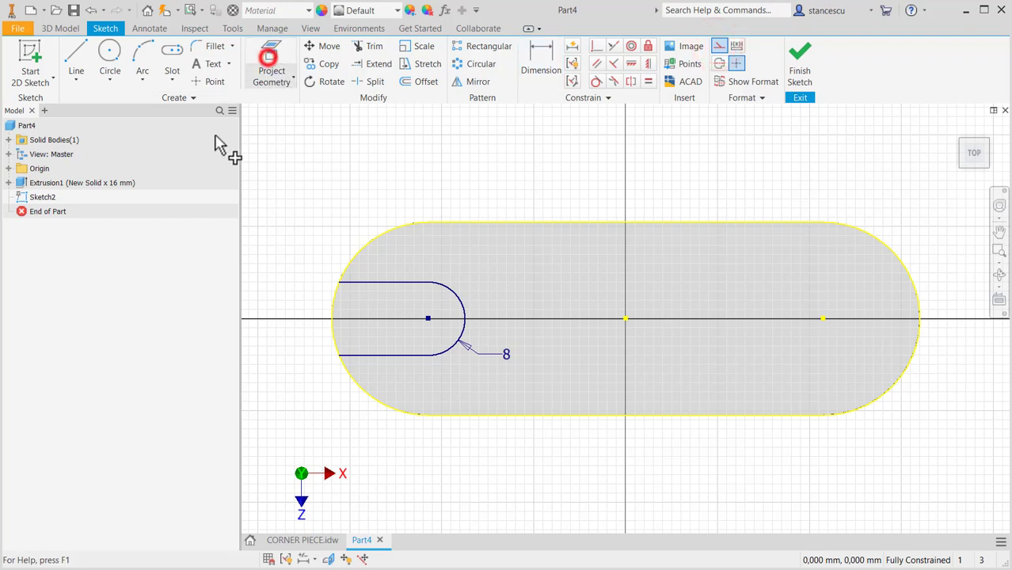
pyautogui.click(9, 168)
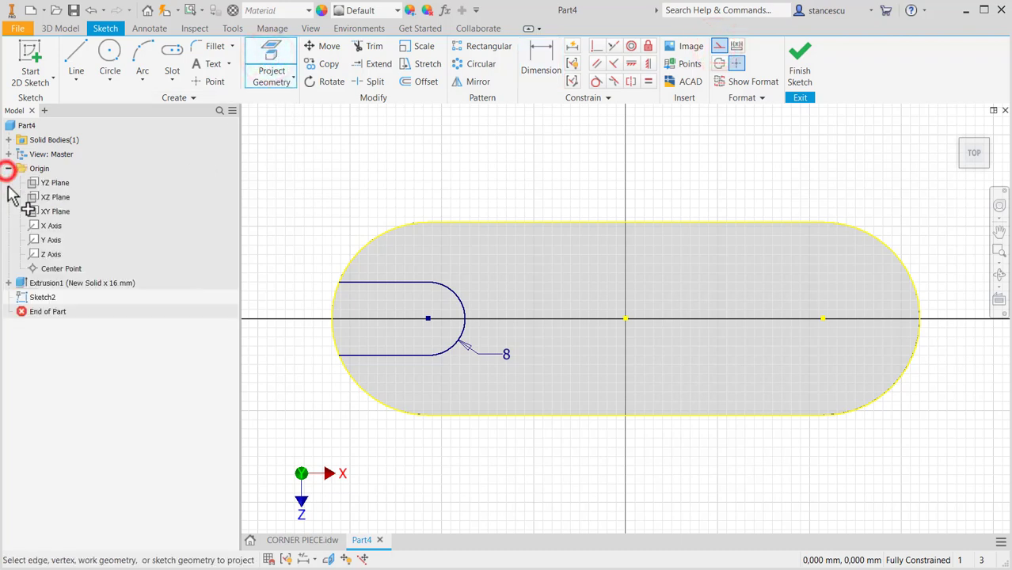
pyautogui.click(35, 255)
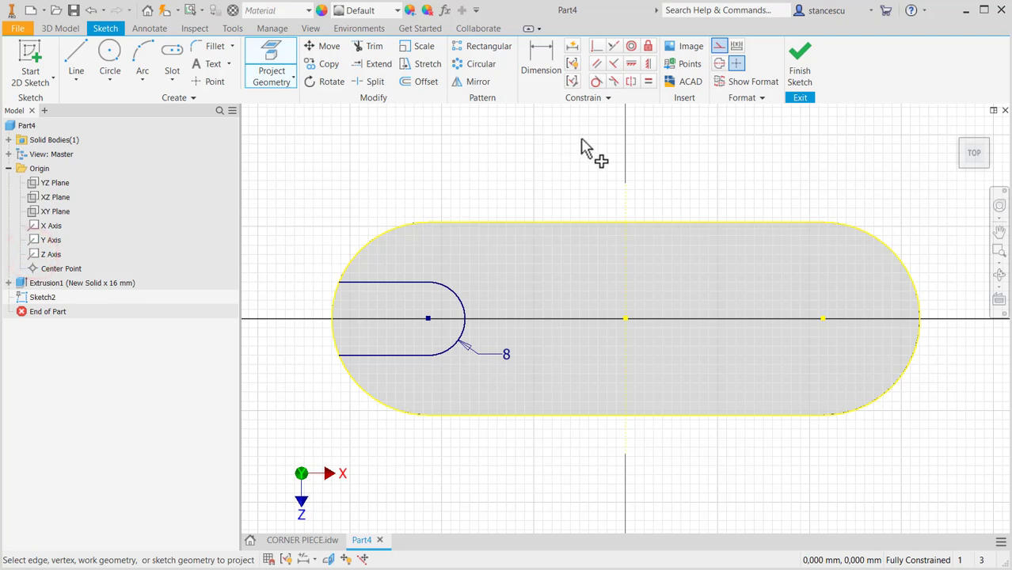
# Step: Mirror the notch's two lines and arc about the projected Z axis to the plate's opposite end
pyautogui.click(463, 83)
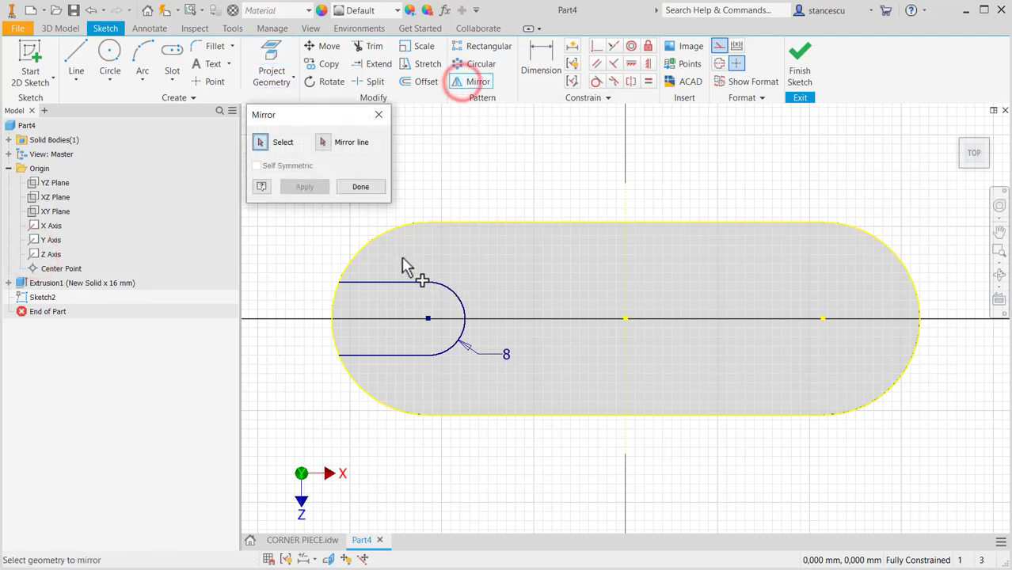
pyautogui.moveTo(480, 266); pyautogui.dragTo(402, 395)
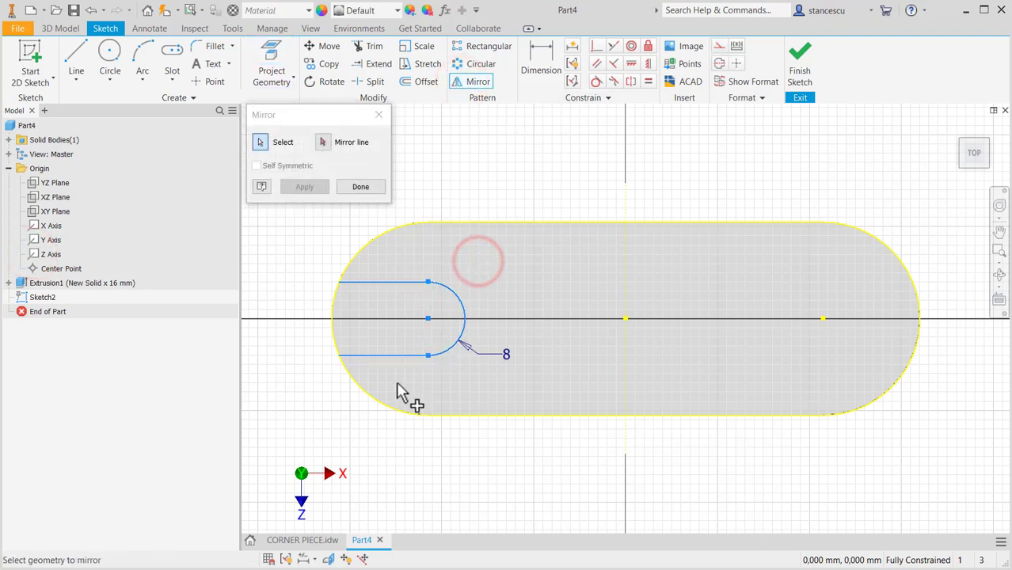
pyautogui.click(324, 144)
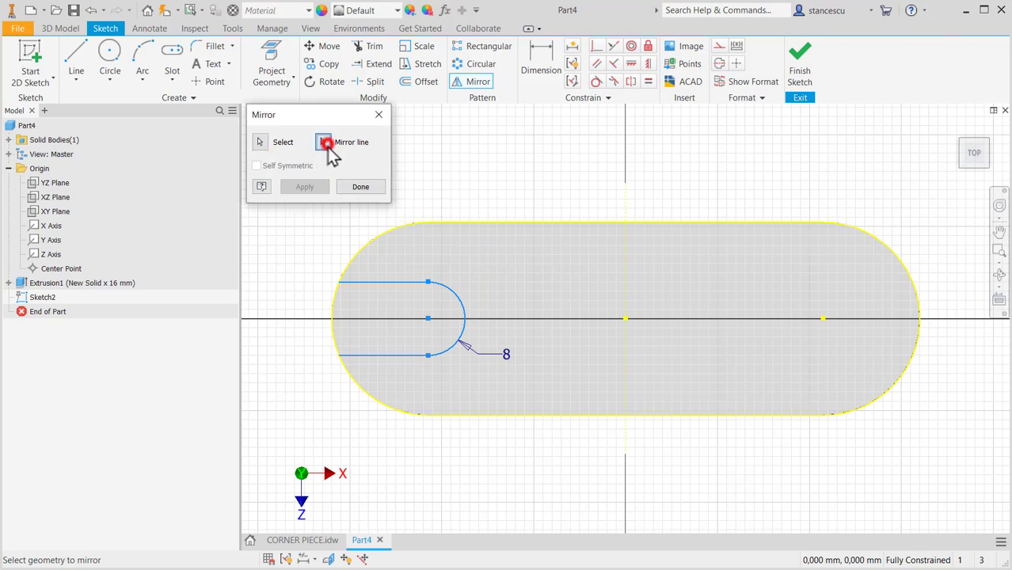
pyautogui.click(625, 260)
pyautogui.click(305, 187)
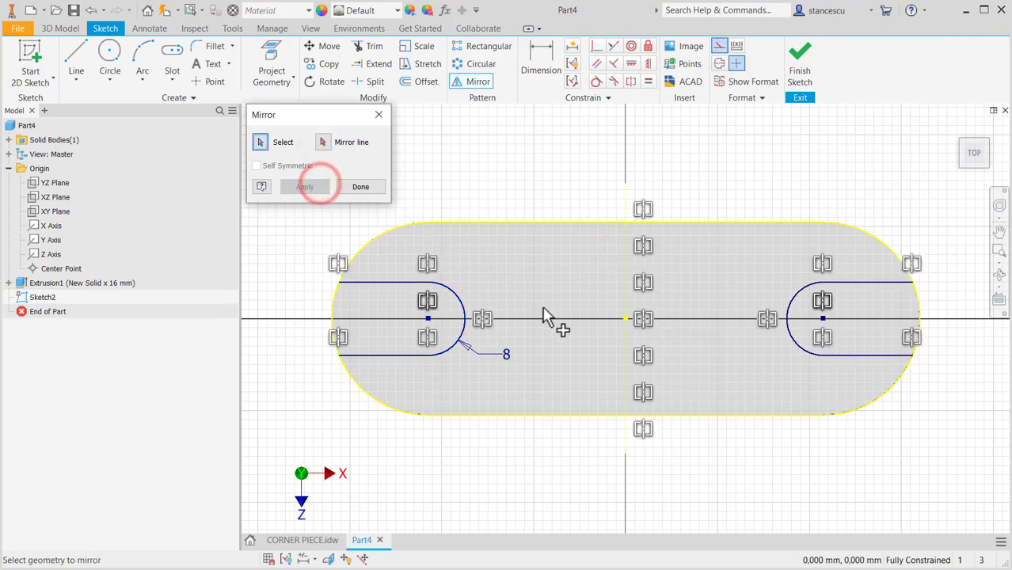
# Step: Finish the sketch and extrude both notch profiles as a cut through all of the plate
pyautogui.click(800, 52)
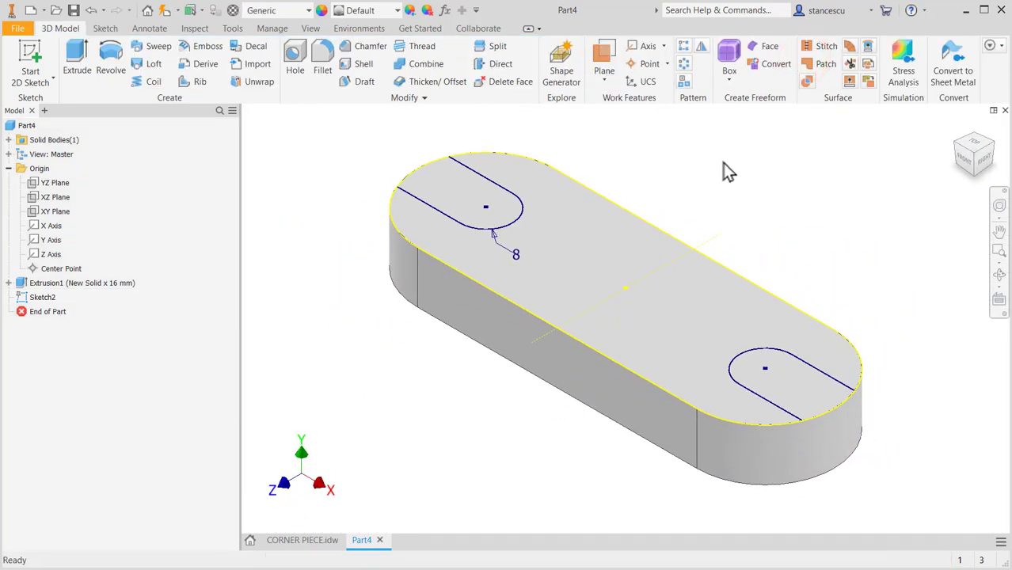
pyautogui.press('e')
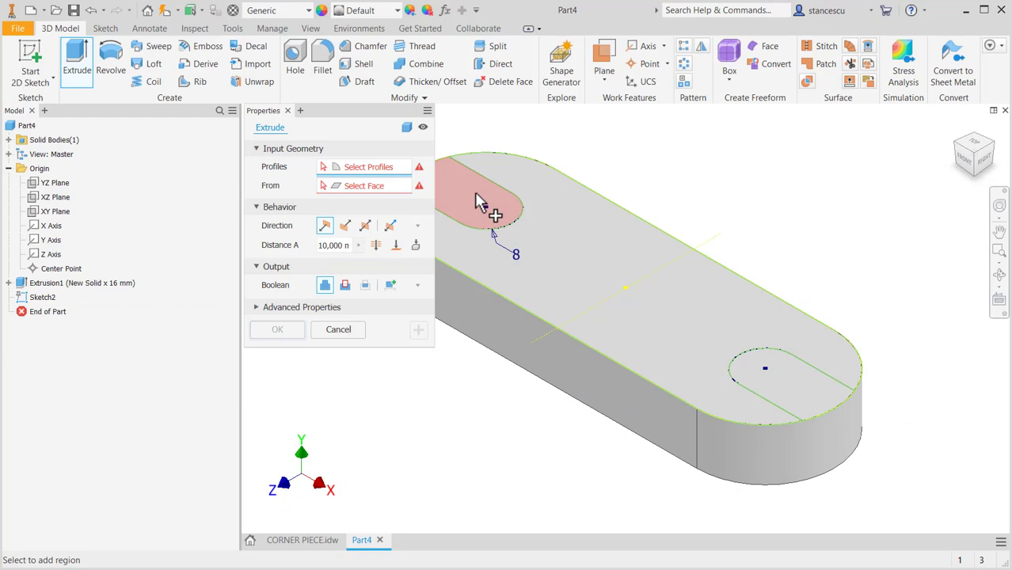
pyautogui.click(475, 194)
pyautogui.click(800, 389)
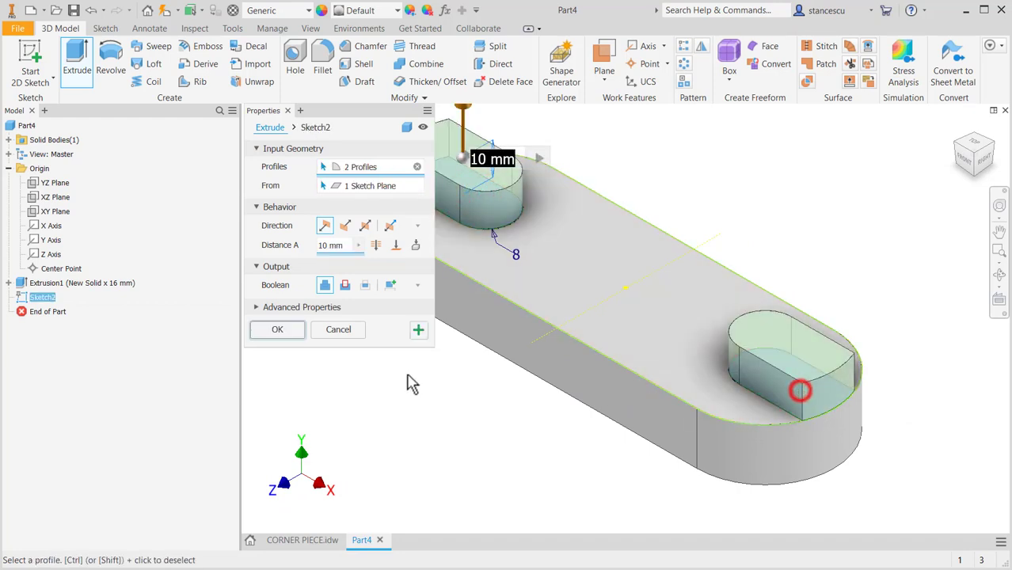
pyautogui.click(344, 286)
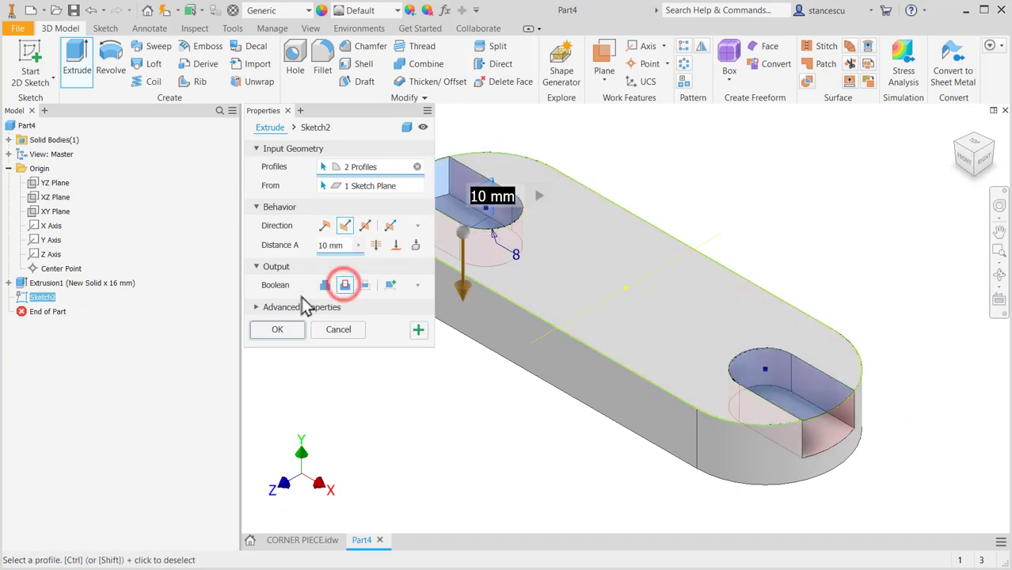
pyautogui.click(376, 245)
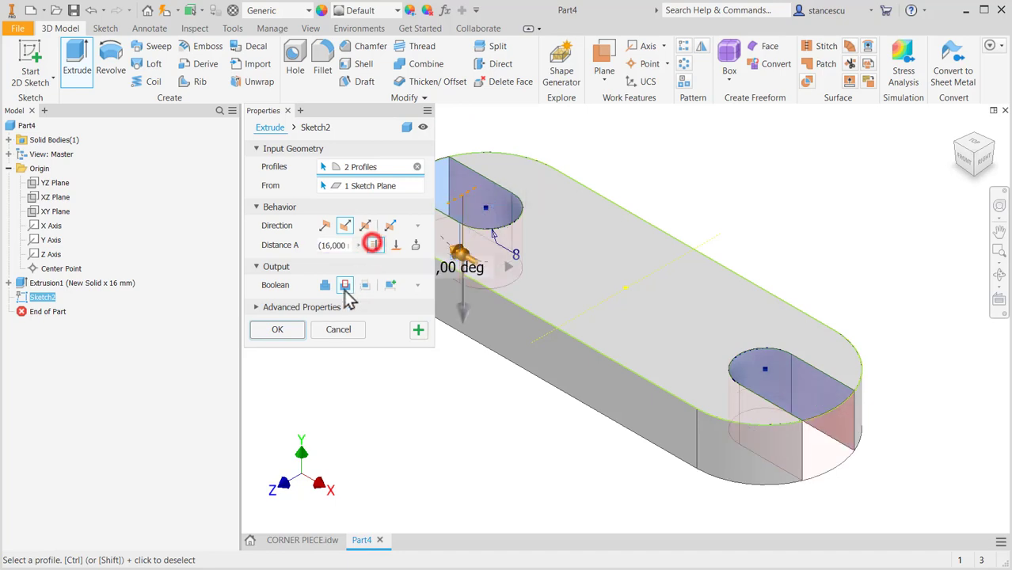
pyautogui.click(280, 328)
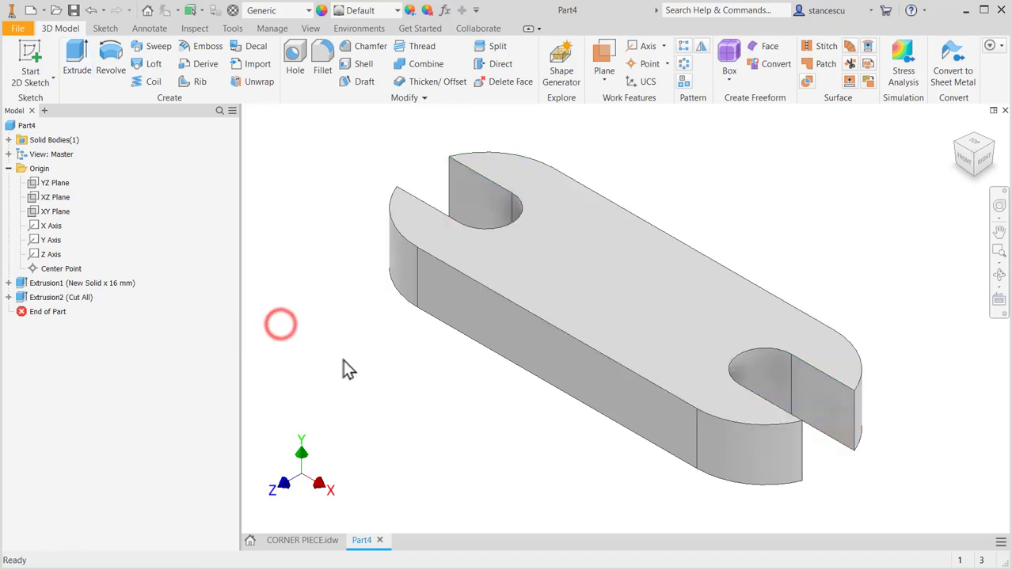
# Step: Examine the CORNER PIECE drawing for the upright wall's width, thickness, height and the part's overall depth
pyautogui.click(305, 543)
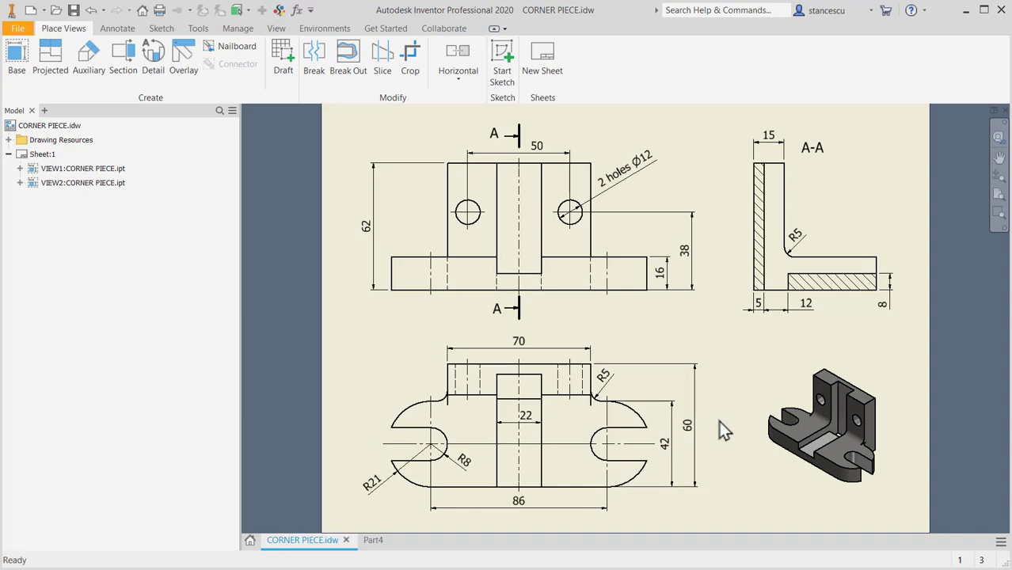
pyautogui.click(372, 541)
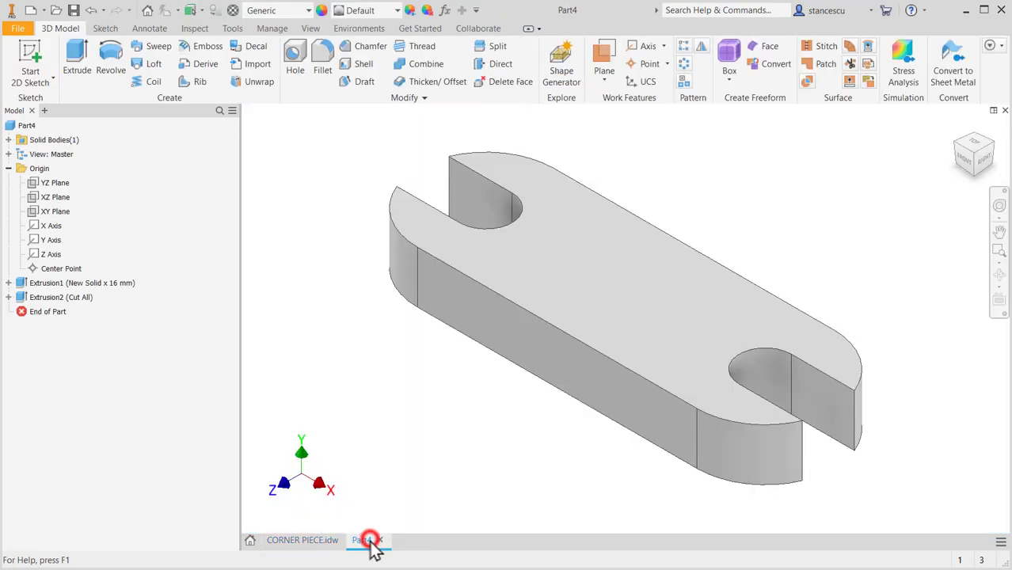
pyautogui.click(289, 543)
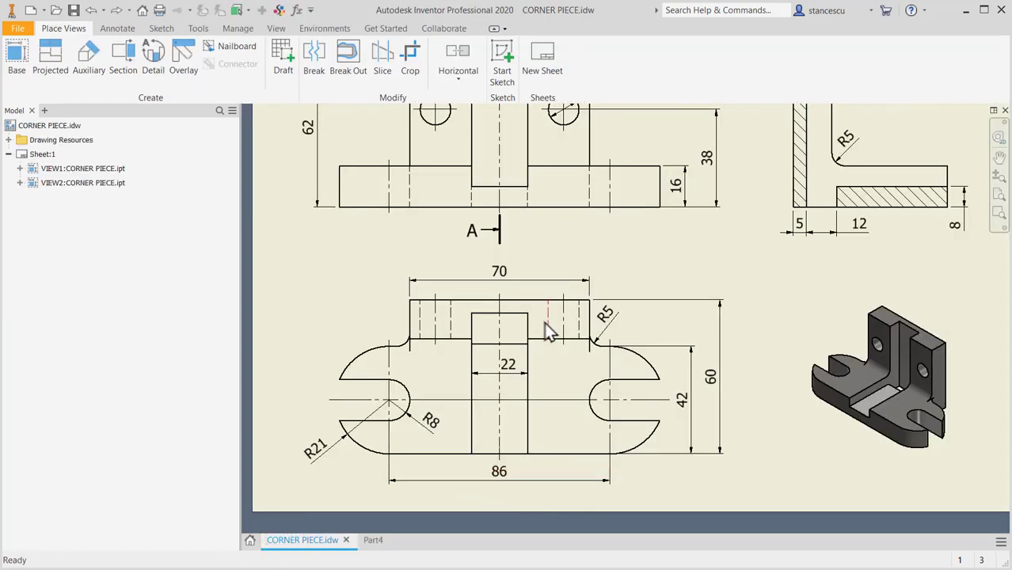
pyautogui.moveTo(778, 300)
pyautogui.mouseDown(button='middle')
pyautogui.moveTo(781, 432)
pyautogui.moveTo(746, 287)
pyautogui.mouseUp(button='middle')
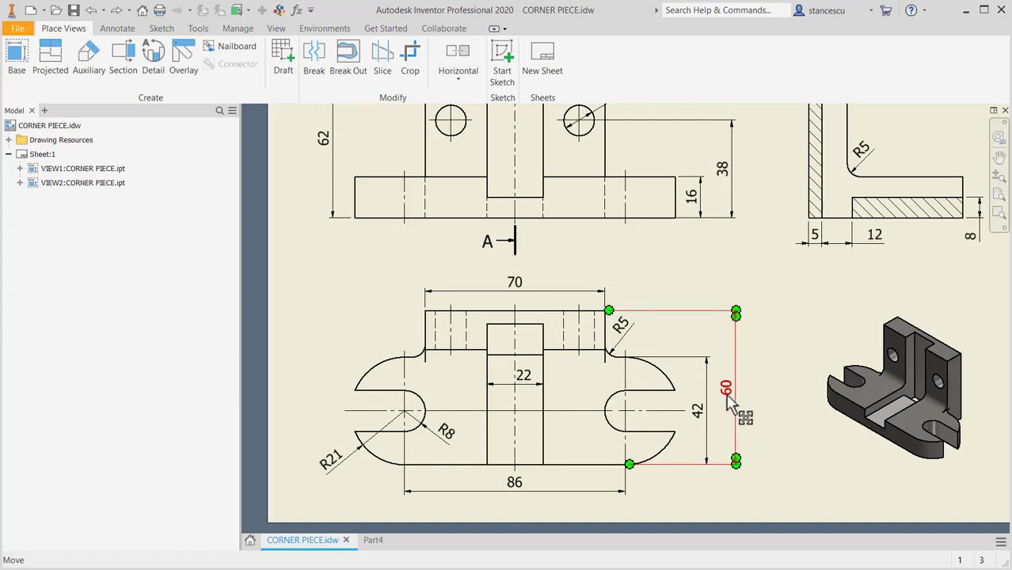
pyautogui.moveTo(796, 331)
pyautogui.mouseDown(button='middle')
pyautogui.moveTo(803, 360)
pyautogui.moveTo(790, 318)
pyautogui.mouseUp(button='middle')
pyautogui.click(693, 404)
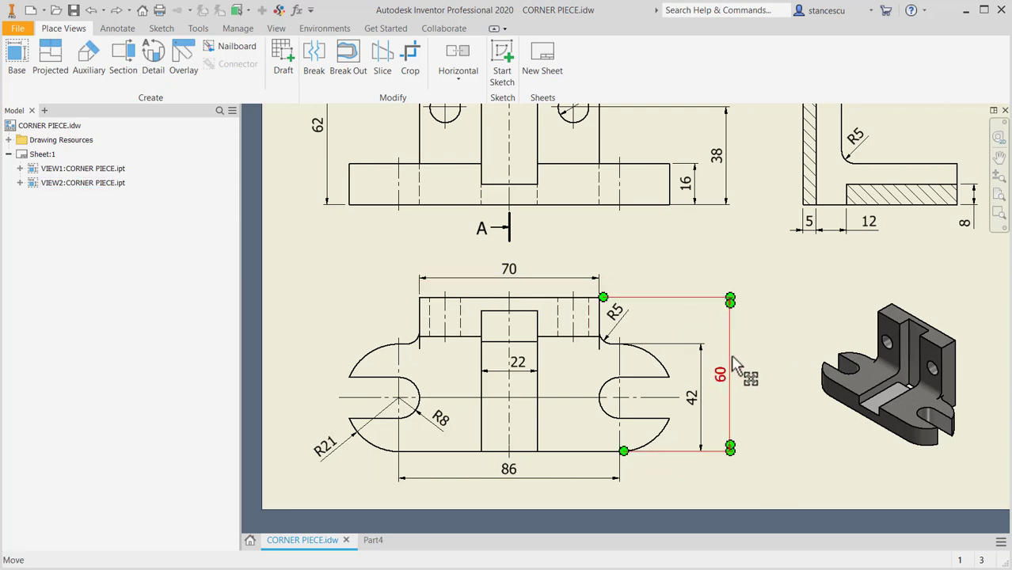
pyautogui.moveTo(784, 255); pyautogui.dragTo(802, 361, button='middle')
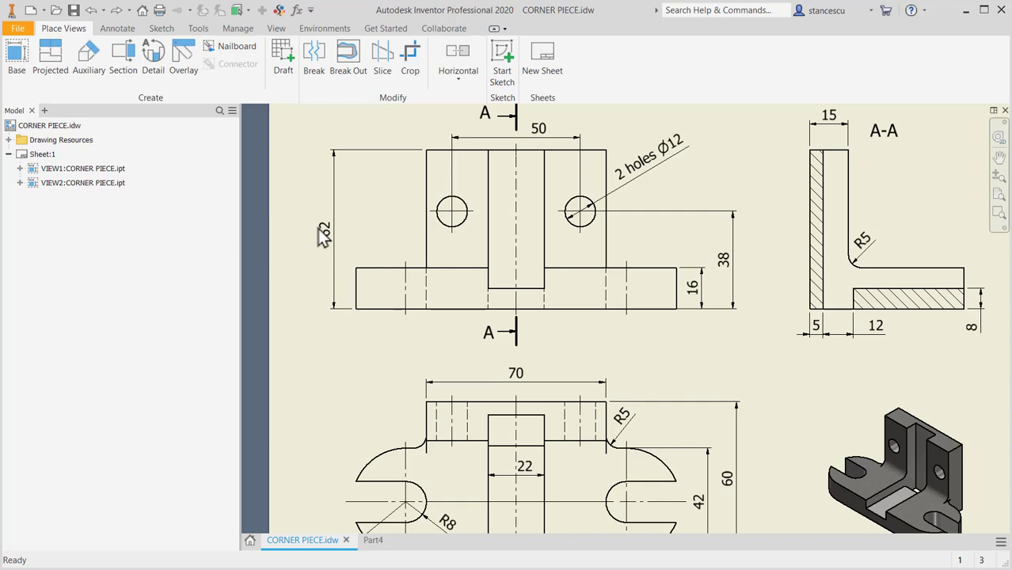
pyautogui.moveTo(389, 369)
pyautogui.mouseDown(button='middle')
pyautogui.moveTo(395, 254)
pyautogui.moveTo(389, 317)
pyautogui.mouseUp(button='middle')
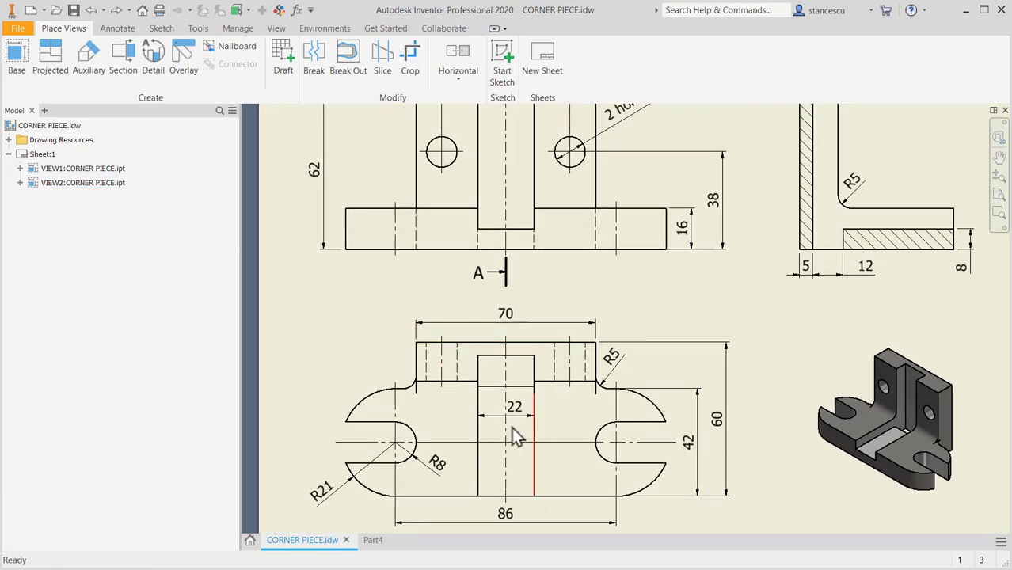
# Step: Back in Part4, start a sketch on the XZ plane and draw a 70 by 15 mm rectangle beyond the plate's negative-Z edge
pyautogui.click(377, 542)
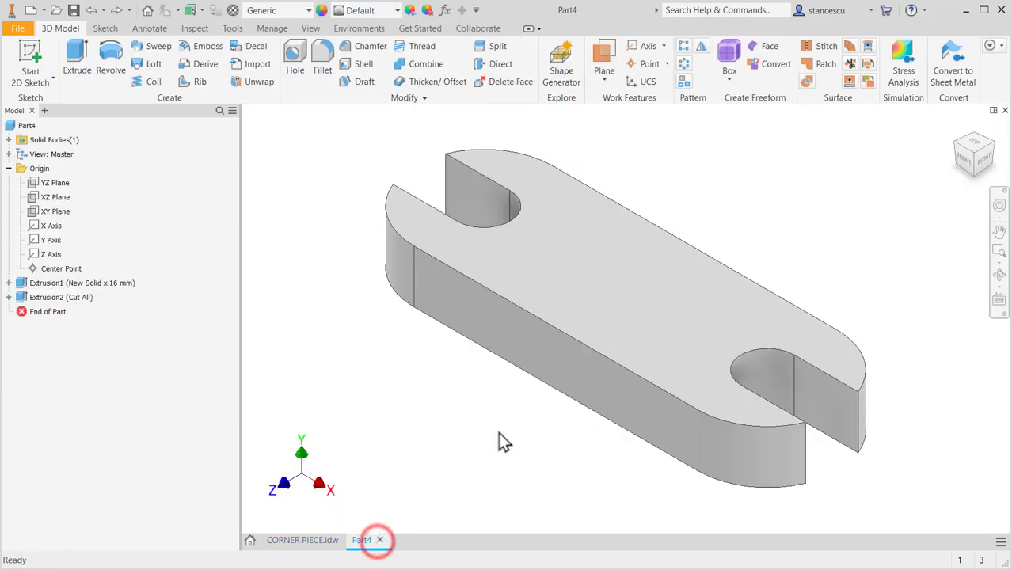
pyautogui.click(49, 198)
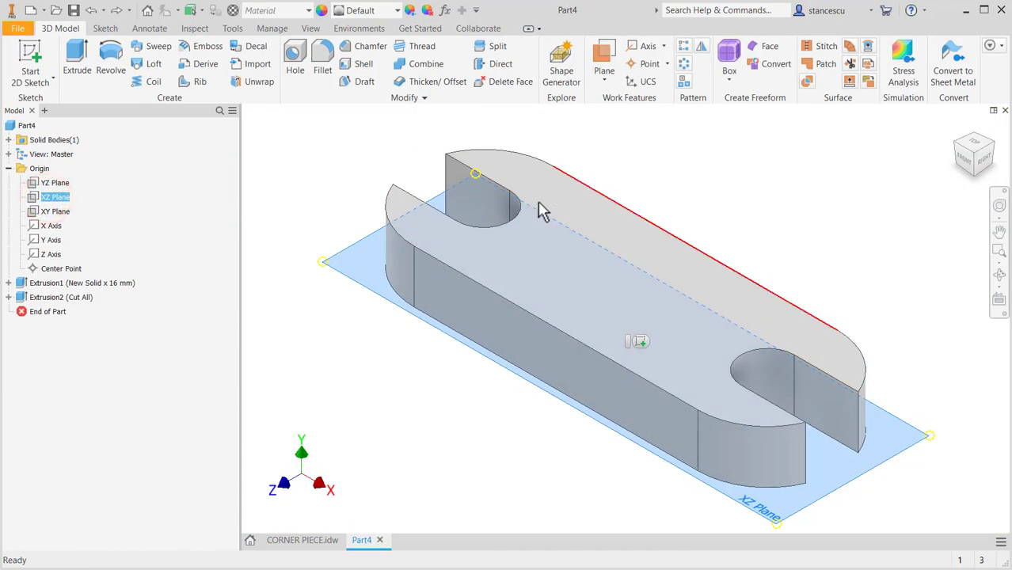
pyautogui.click(646, 343)
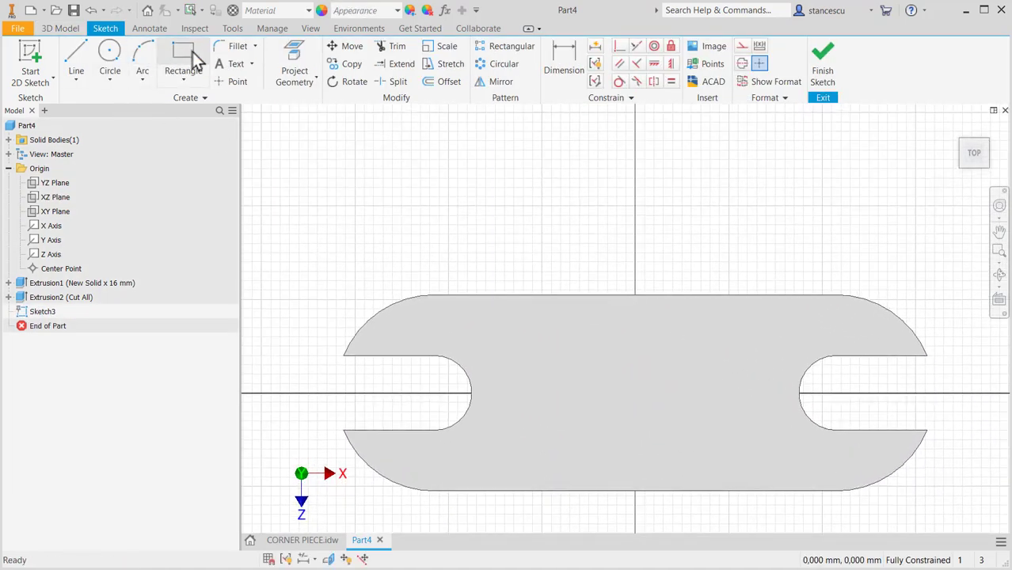
pyautogui.click(193, 51)
pyautogui.click(497, 185)
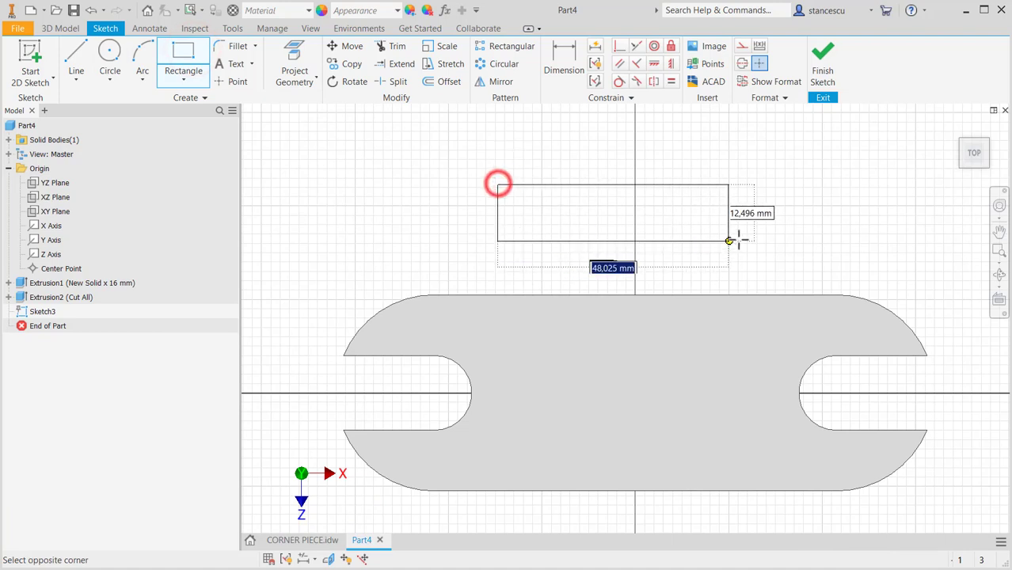
pyautogui.write('70')
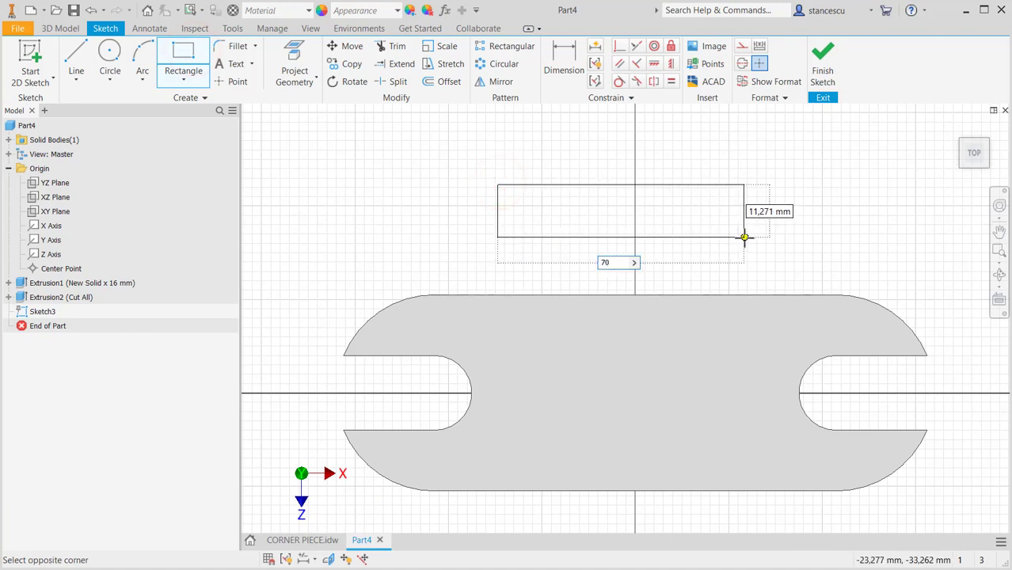
pyautogui.press('Tab')
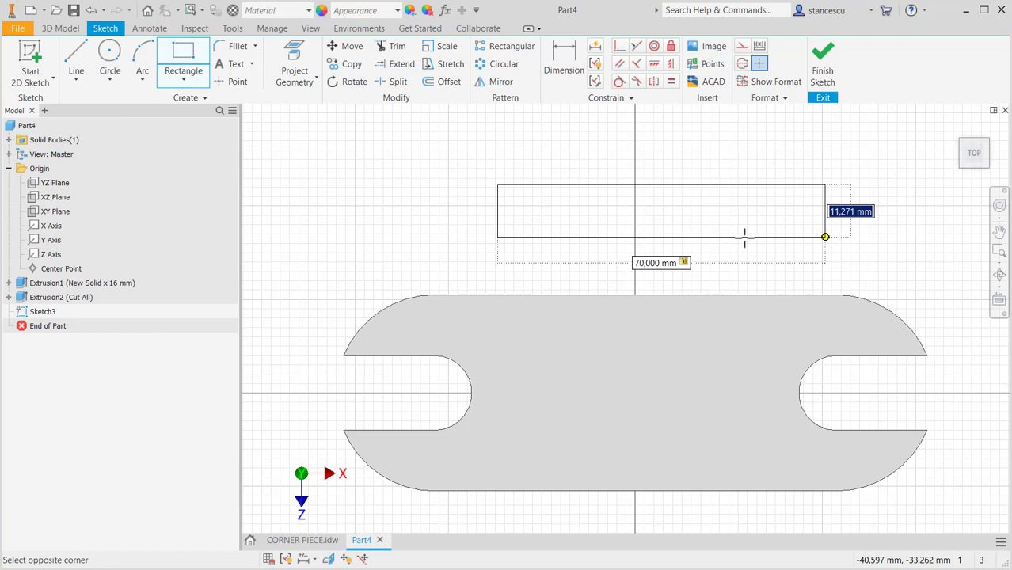
pyautogui.write('15')
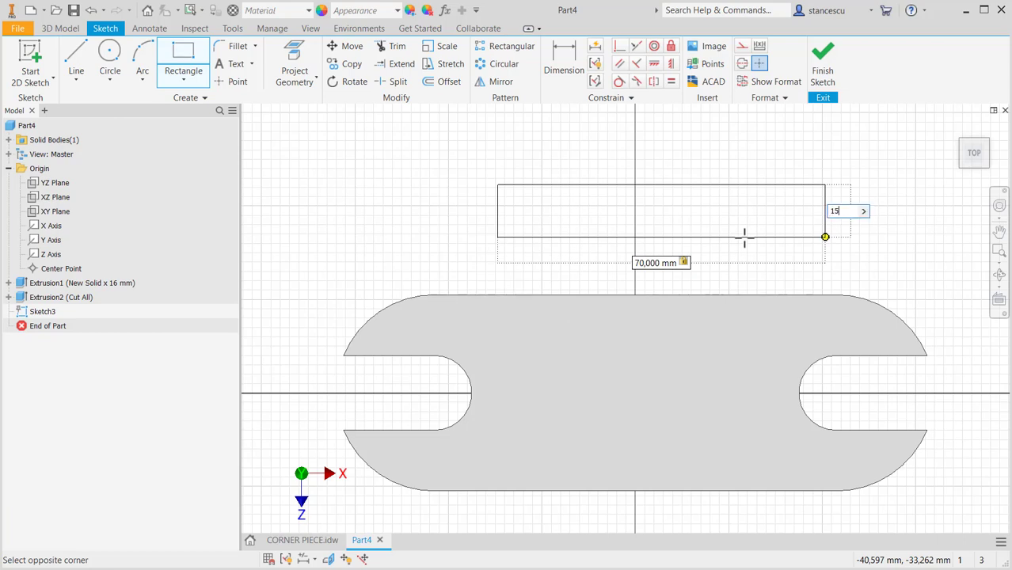
pyautogui.press('Return')
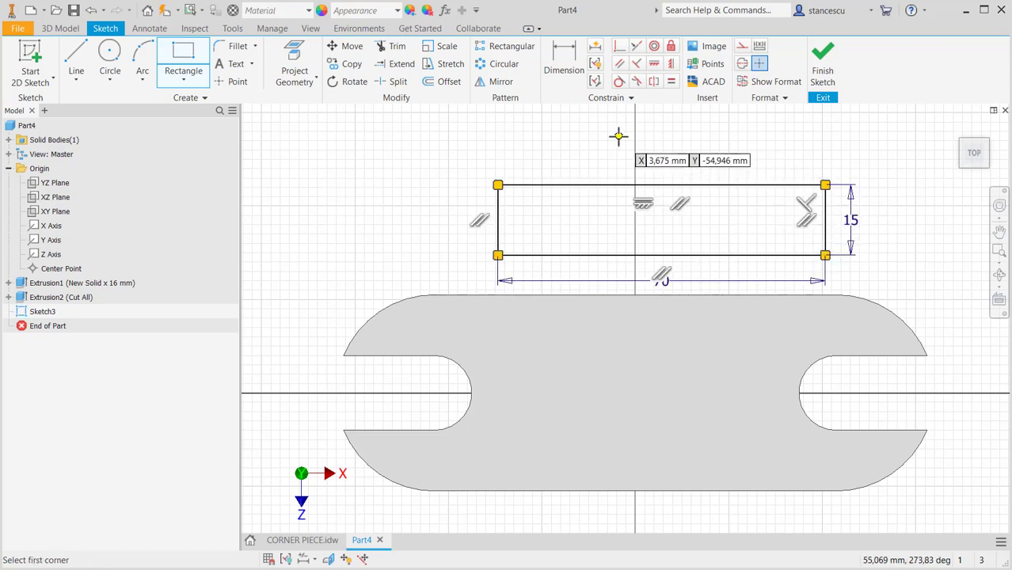
# Step: Dimension the distance from the rectangle's outer long edge to the plate's far straight edge as 60 mm
pyautogui.click(564, 55)
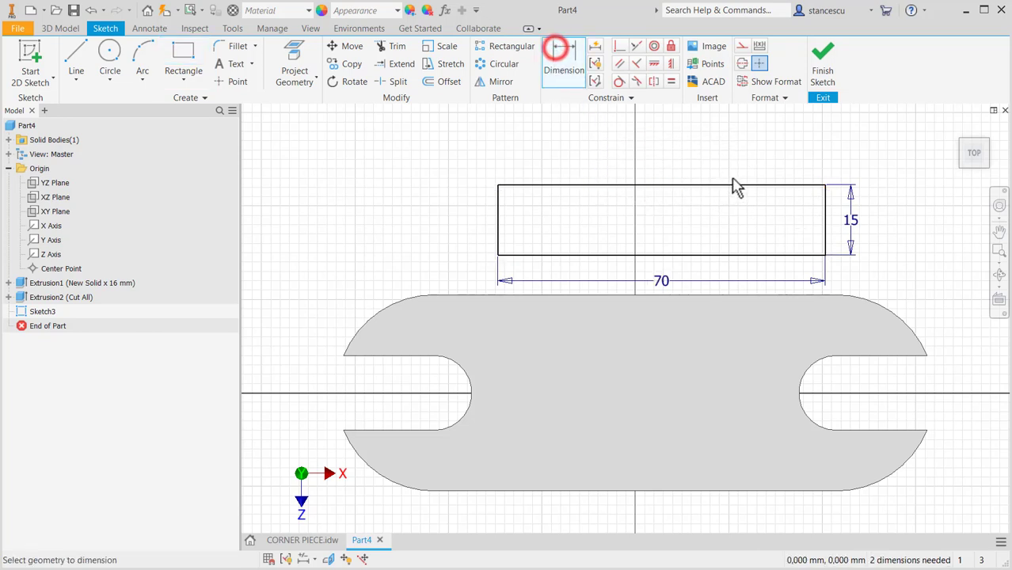
pyautogui.click(745, 186)
pyautogui.click(711, 491)
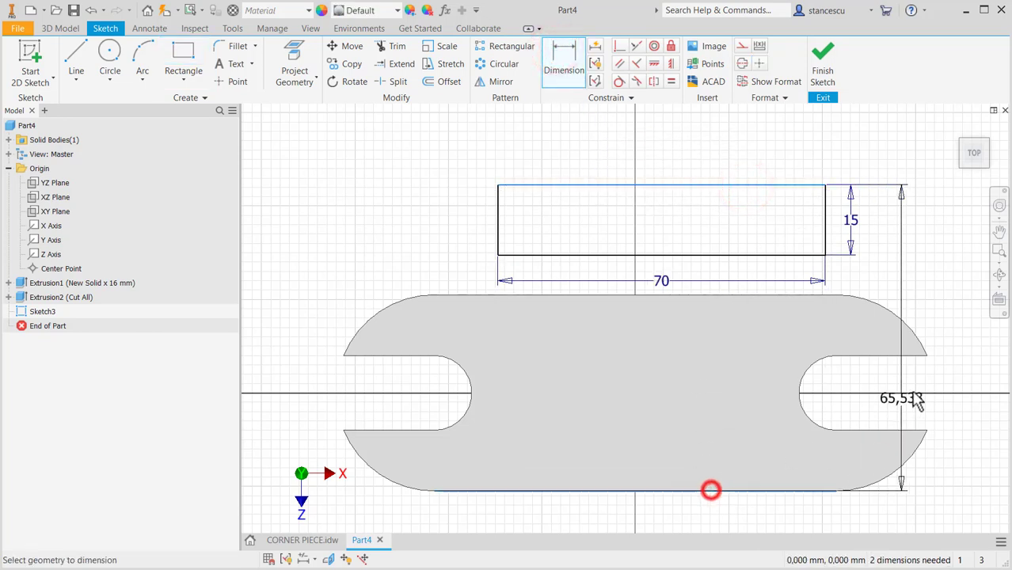
pyautogui.click(949, 326)
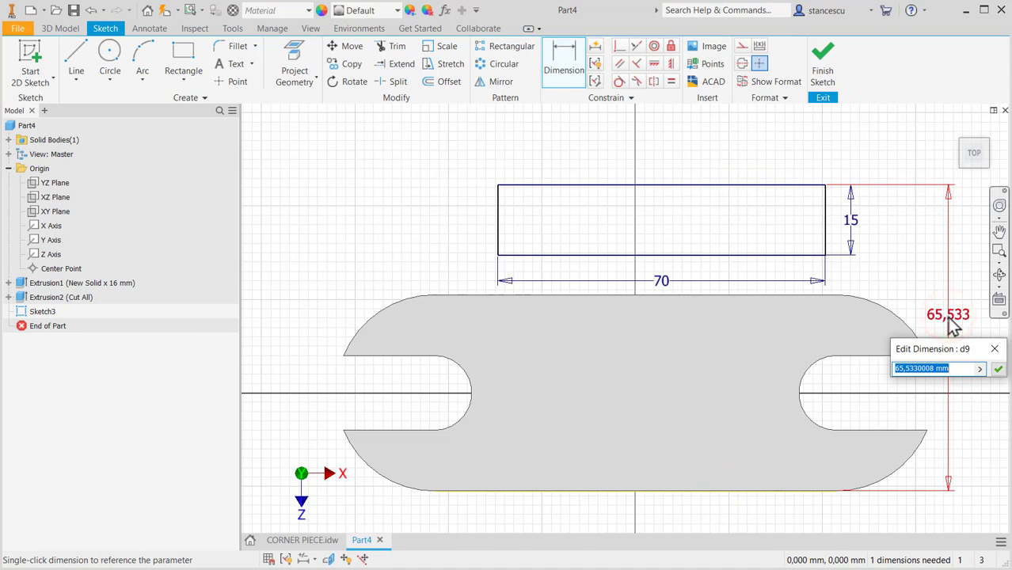
pyautogui.write('60')
pyautogui.press('Return')
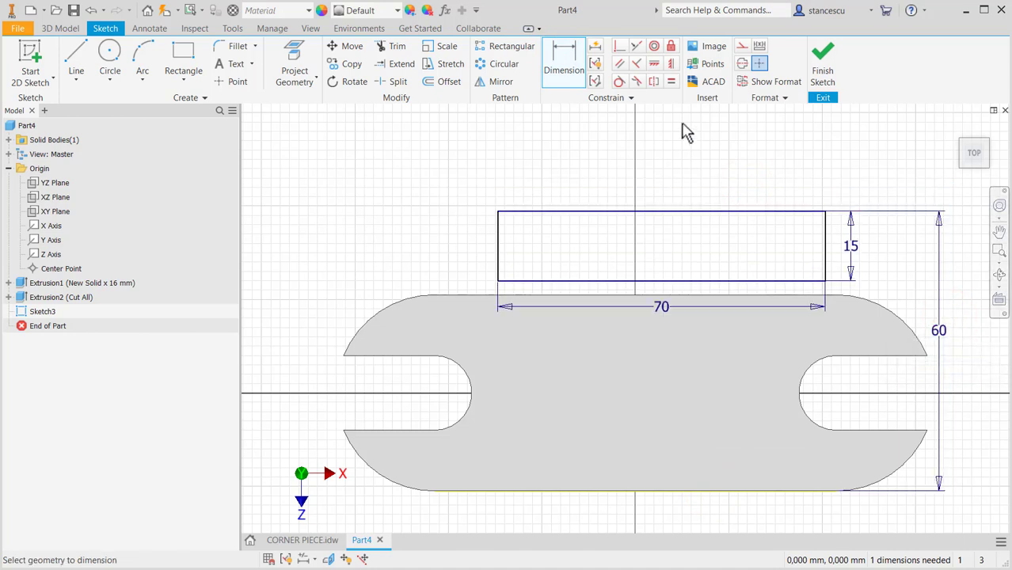
# Step: Vertically align the midpoint of the 70 mm rectangle's inner long edge with the origin and finish the sketch
pyautogui.click(672, 63)
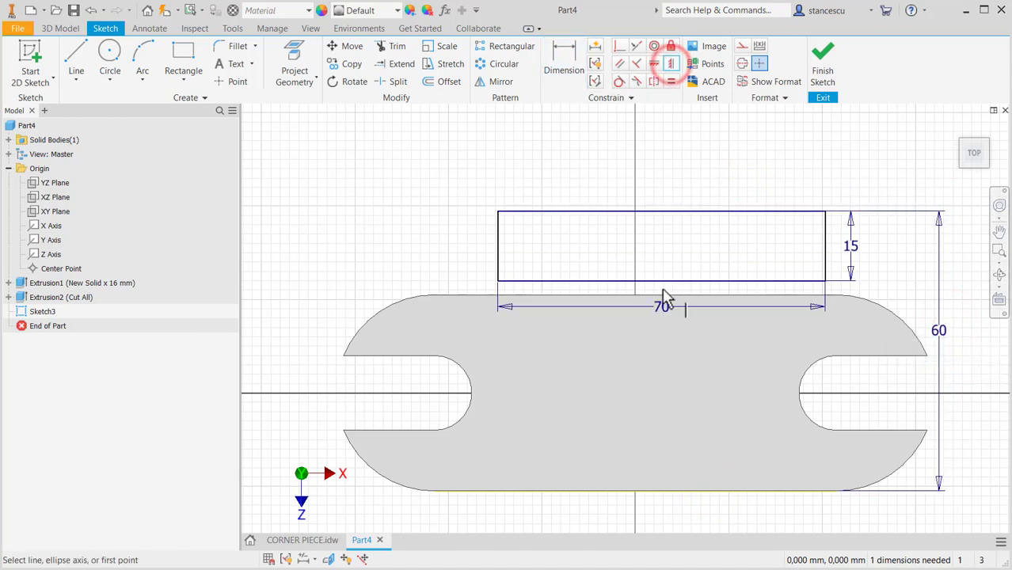
pyautogui.click(662, 282)
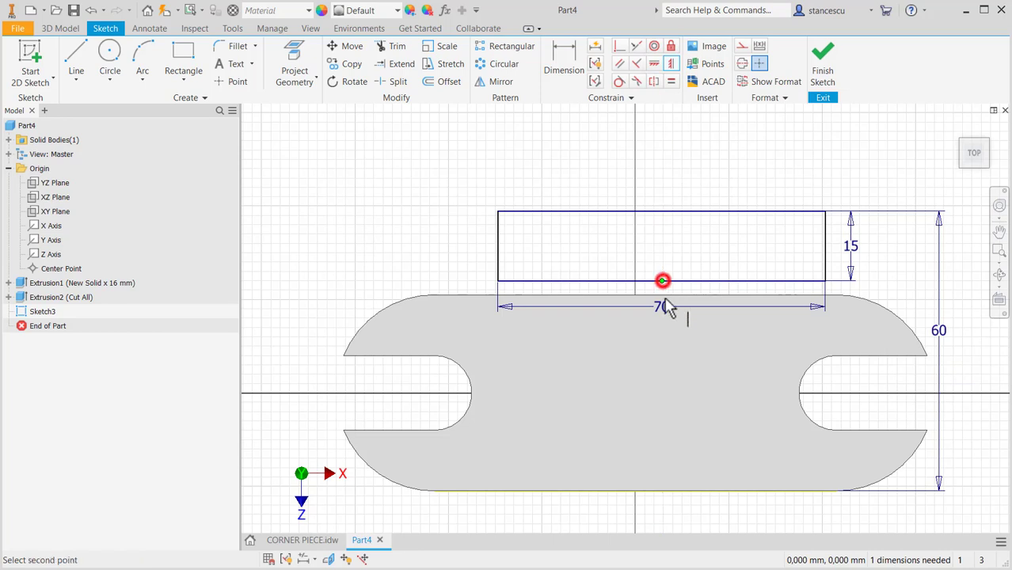
pyautogui.click(637, 395)
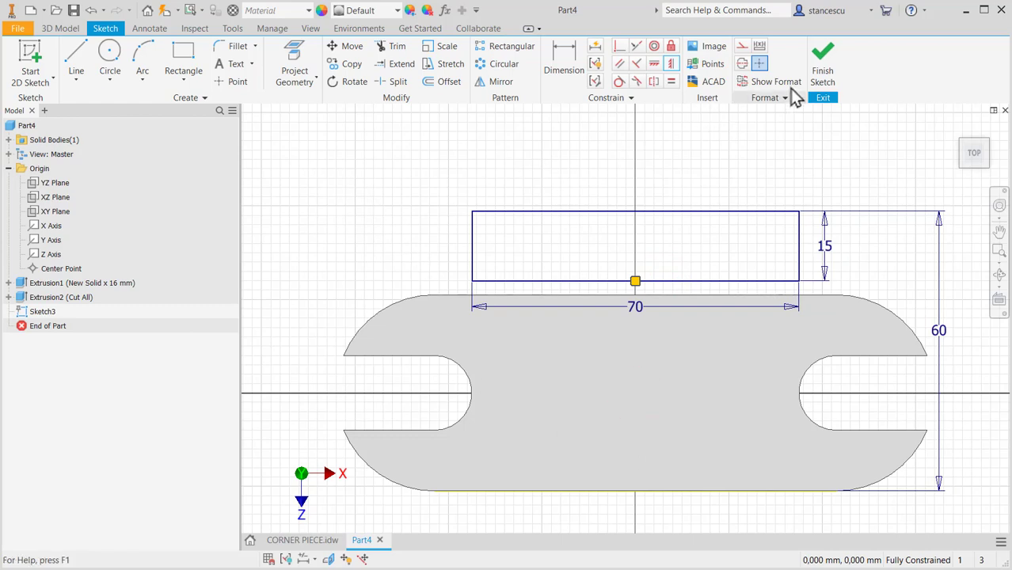
pyautogui.click(823, 62)
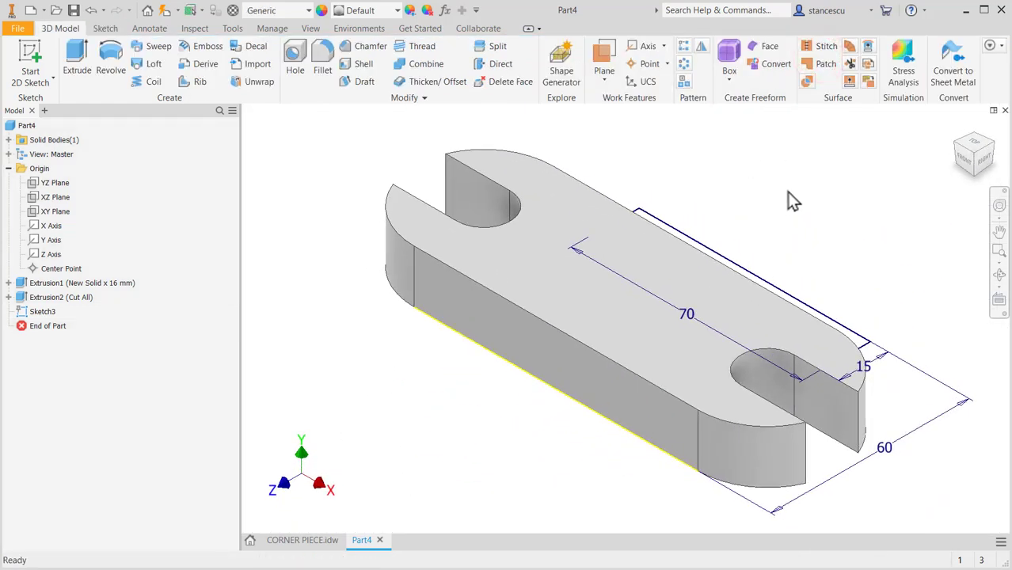
# Step: Extrude the 70 by 15 mm rectangle upward 62 mm as a join to form the upright wall
pyautogui.press('e')
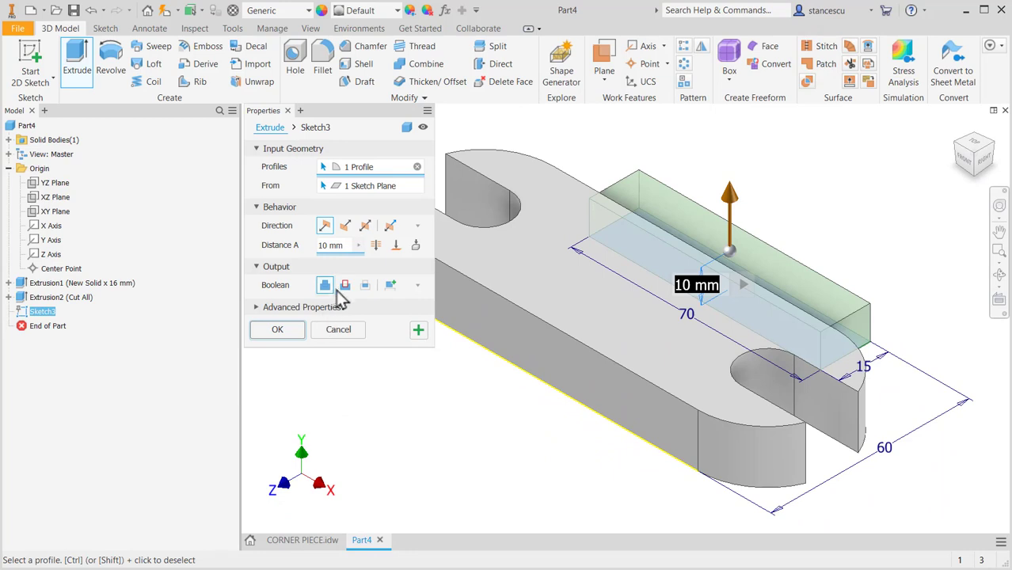
pyautogui.write('6')
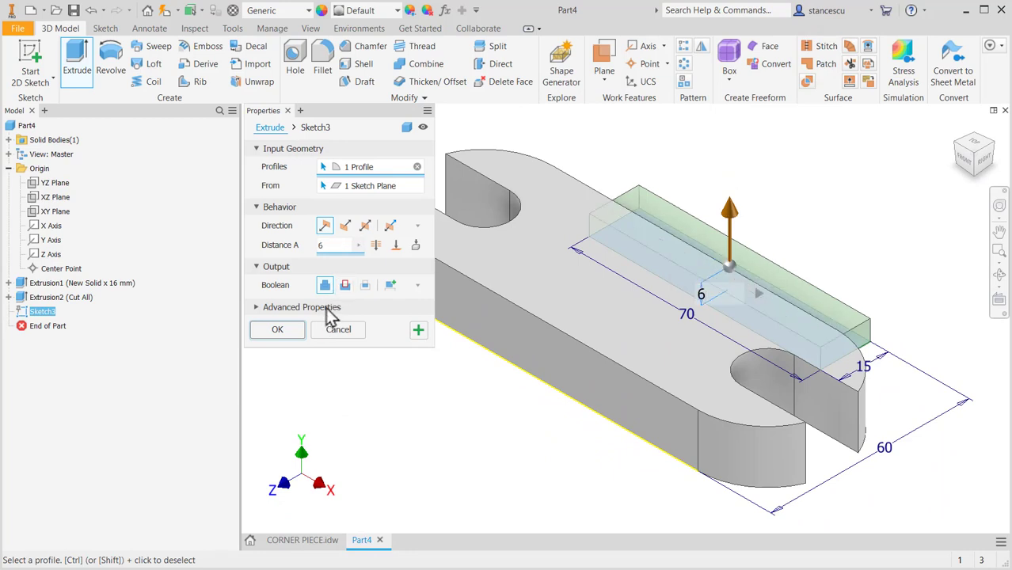
pyautogui.write('2')
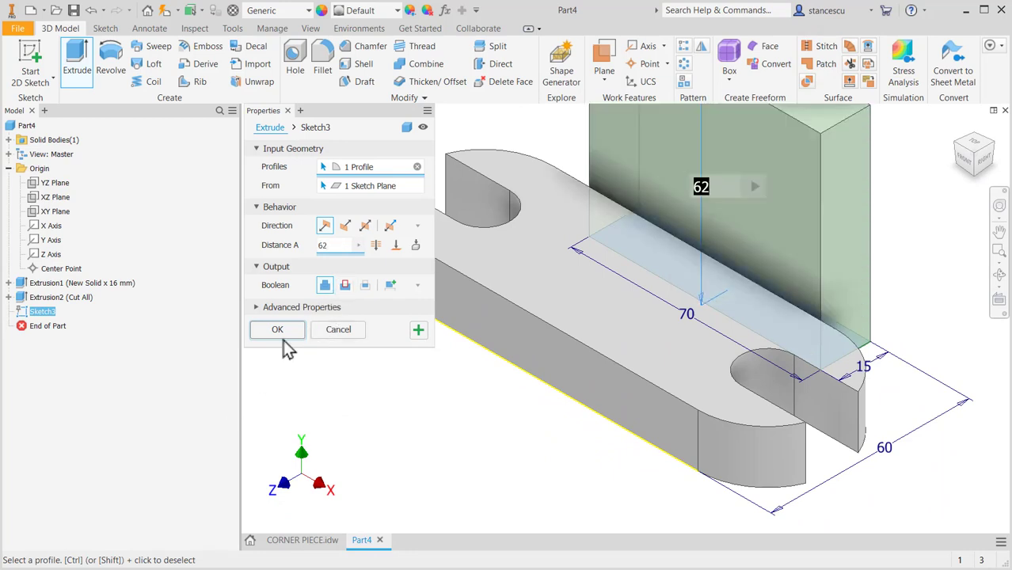
pyautogui.click(279, 332)
pyautogui.press('F4')
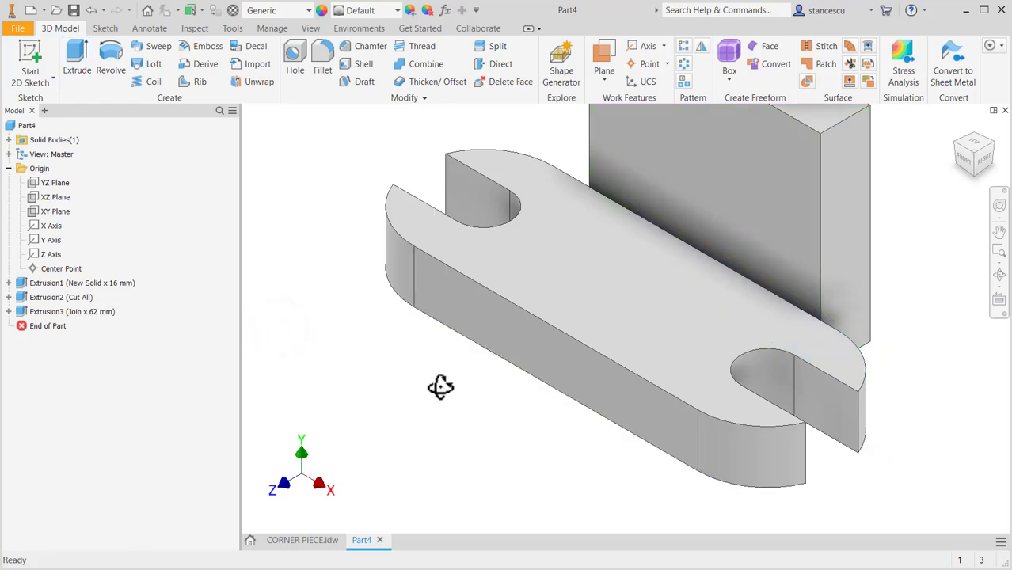
pyautogui.moveTo(438, 384)
pyautogui.mouseDown()
pyautogui.moveTo(417, 414)
pyautogui.moveTo(452, 385)
pyautogui.moveTo(409, 418)
pyautogui.moveTo(453, 386)
pyautogui.moveTo(432, 389)
pyautogui.mouseUp()
pyautogui.press('Escape')
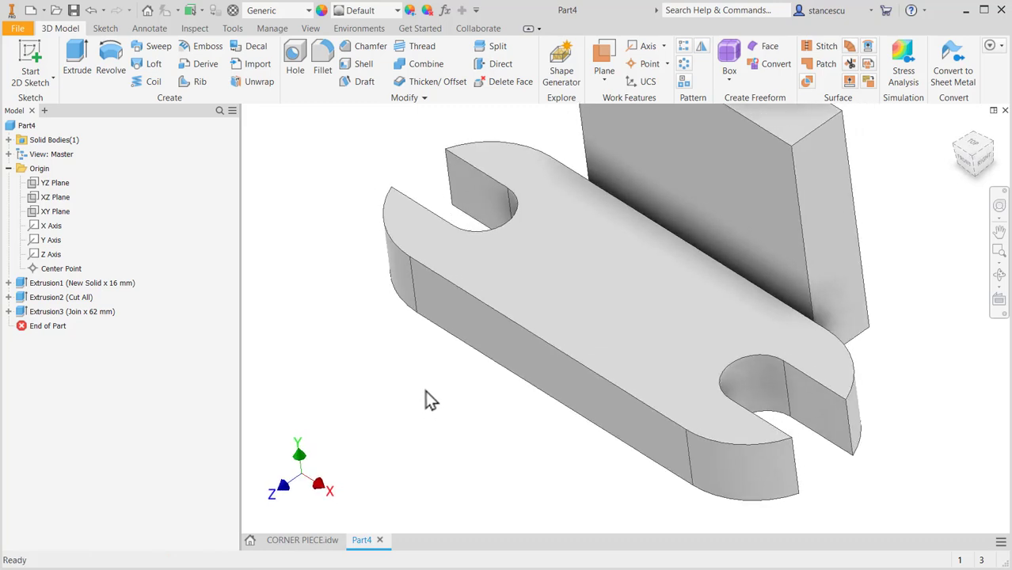
pyautogui.press('F6')
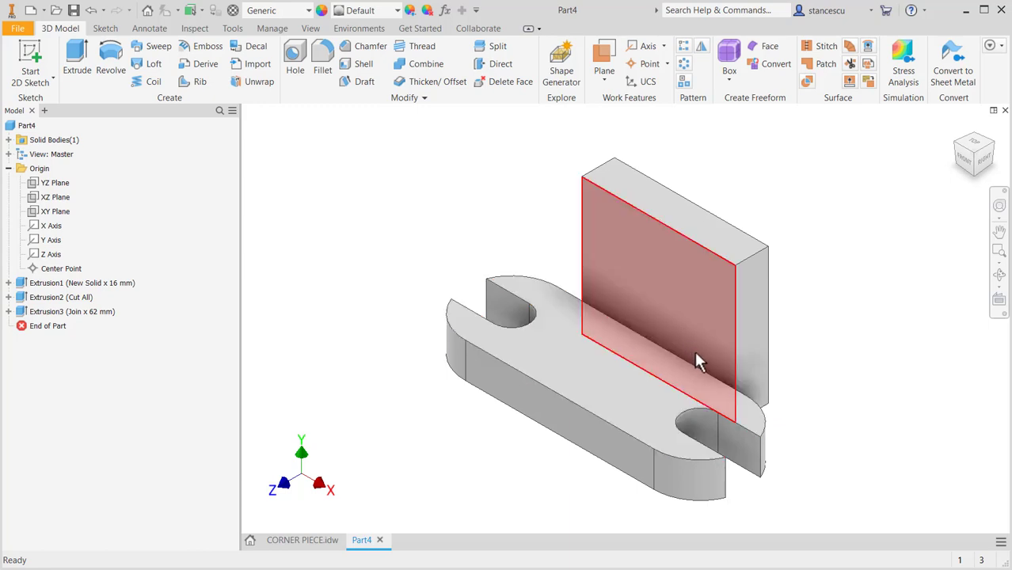
# Step: Start a sketch on the plate's top face with sliced graphics and draw a rectangle about 3 mm deep across the gap between plate and wall
pyautogui.click(594, 353)
pyautogui.click(638, 342)
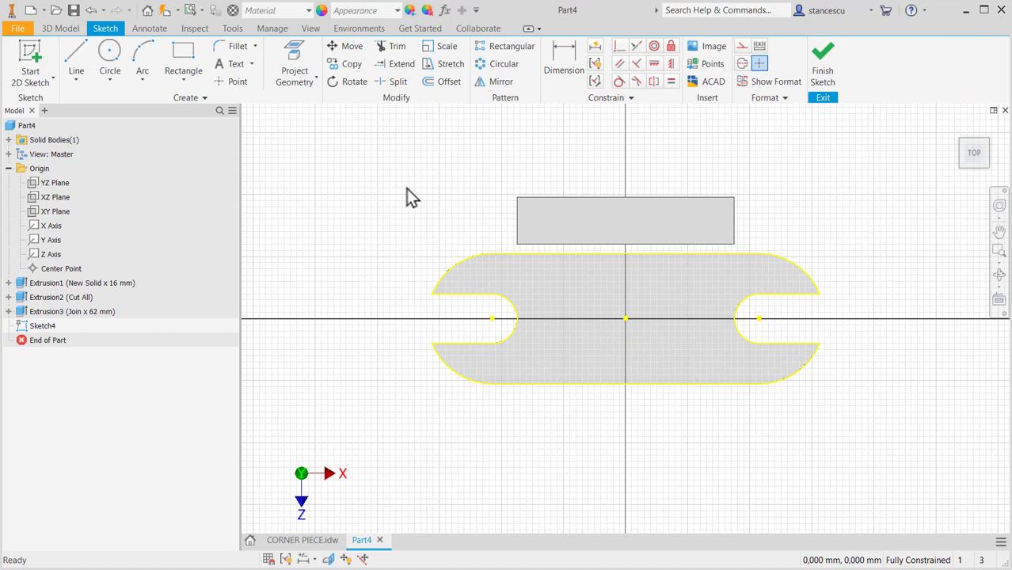
pyautogui.press('F7')
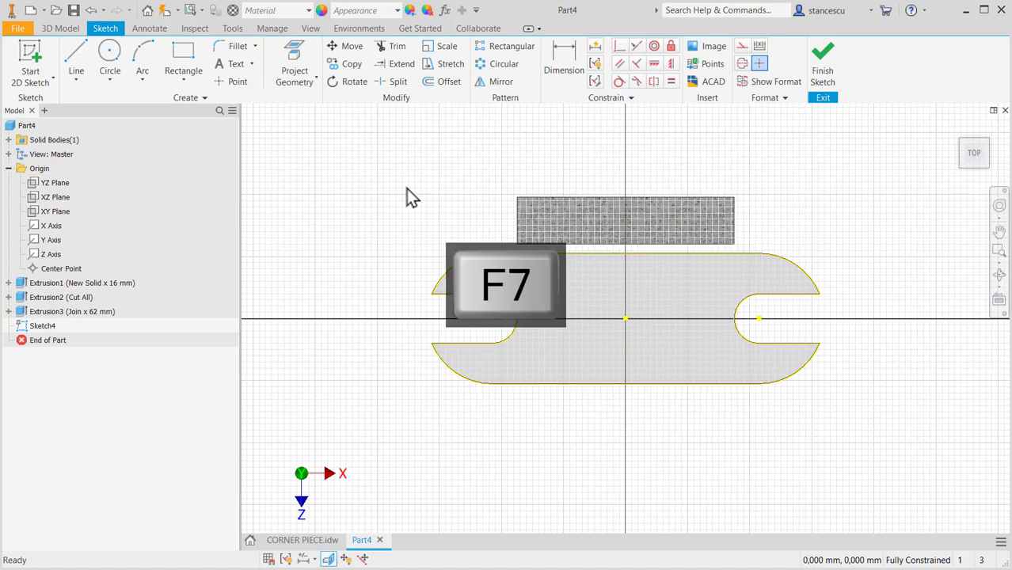
pyautogui.click(183, 57)
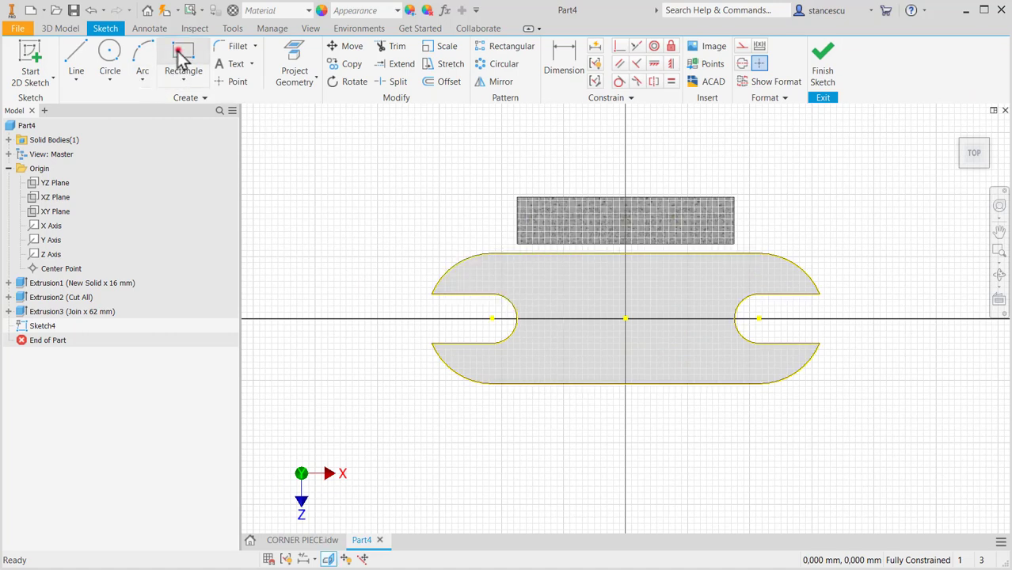
pyautogui.click(515, 253)
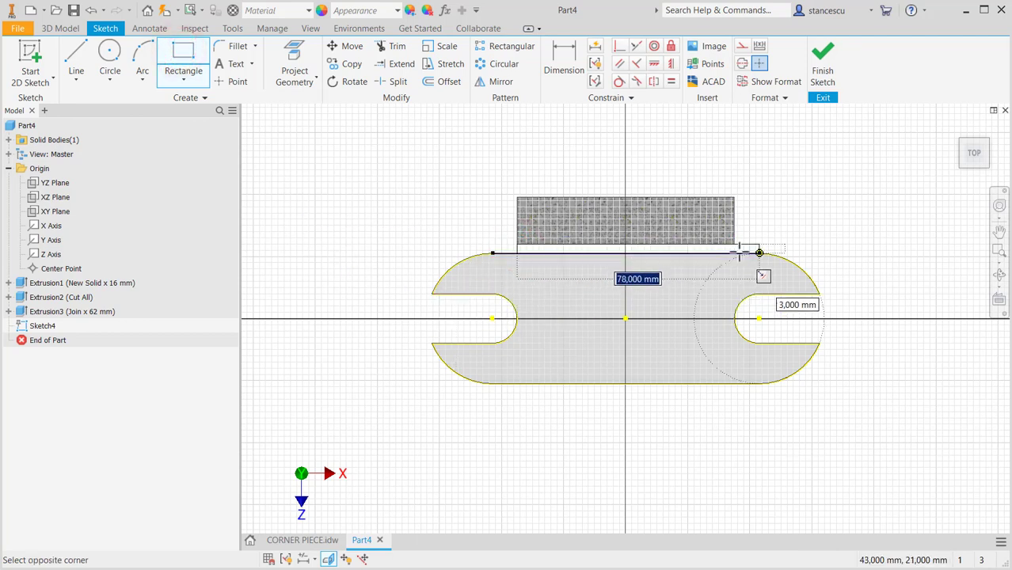
pyautogui.click(719, 252)
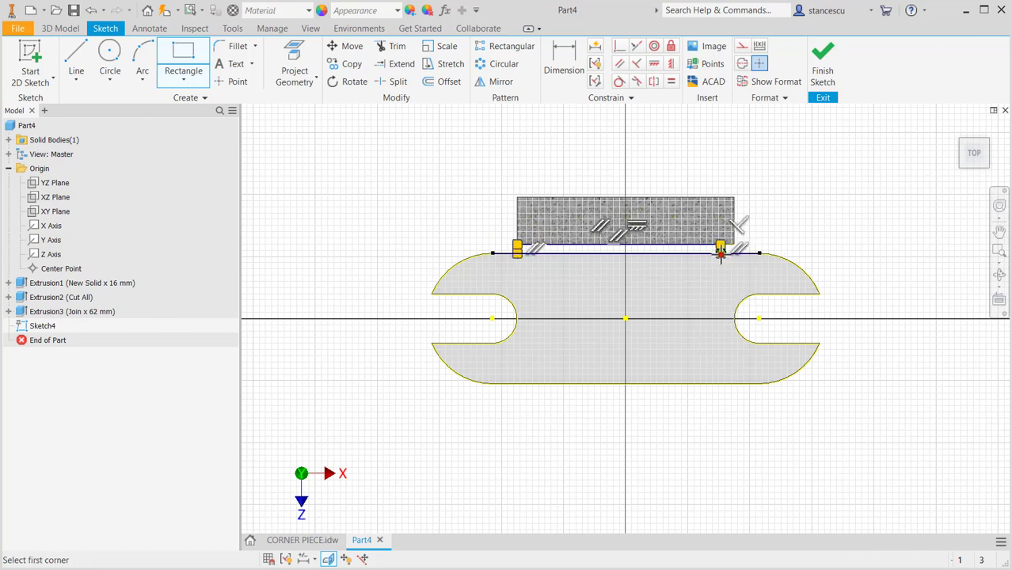
# Step: Make the gap rectangle's free corner coincident with the wall's corner at the positive-X end and finish the sketch
pyautogui.click(619, 46)
pyautogui.scroll(3, 713, 233)
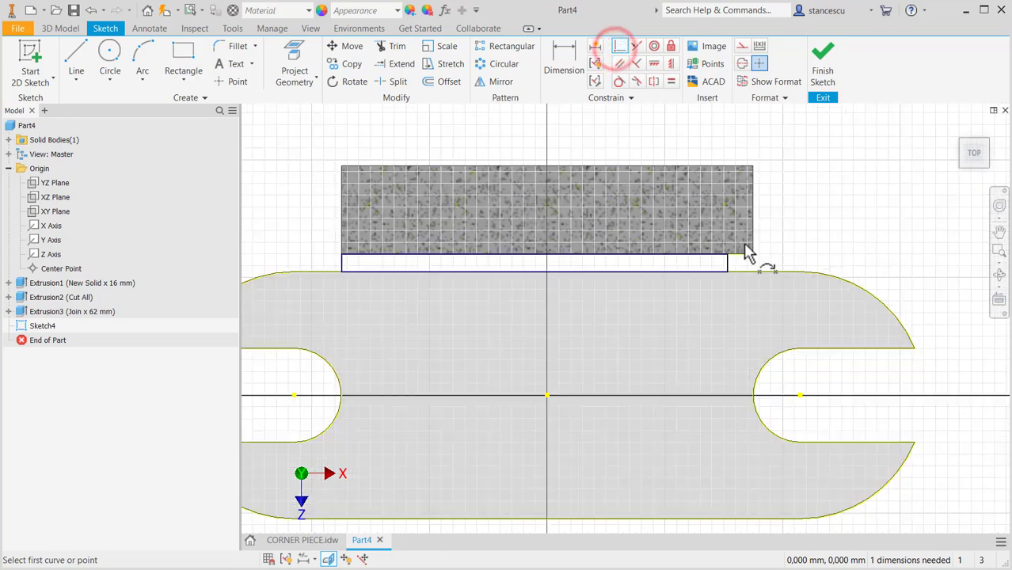
pyautogui.click(723, 254)
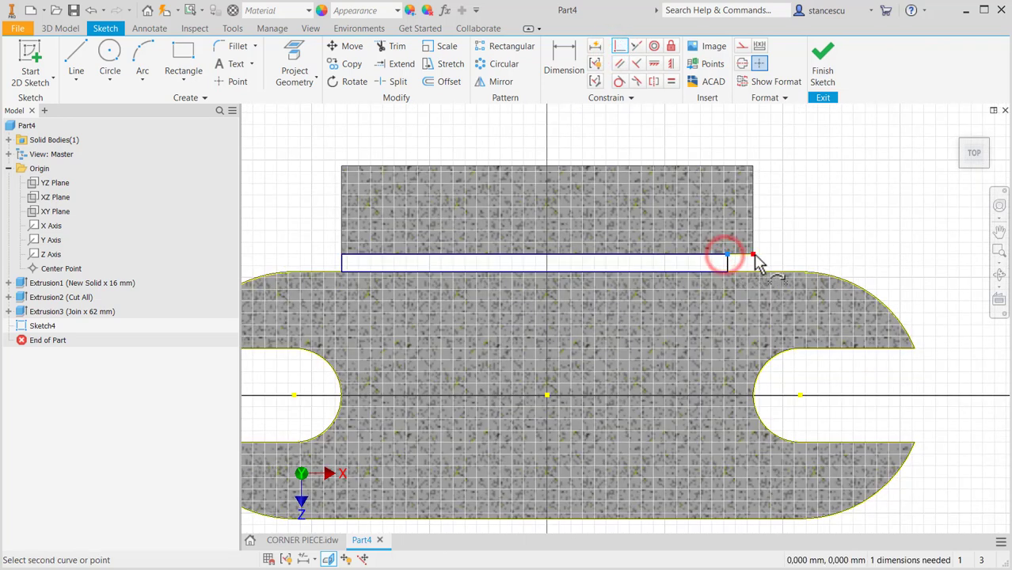
pyautogui.click(753, 254)
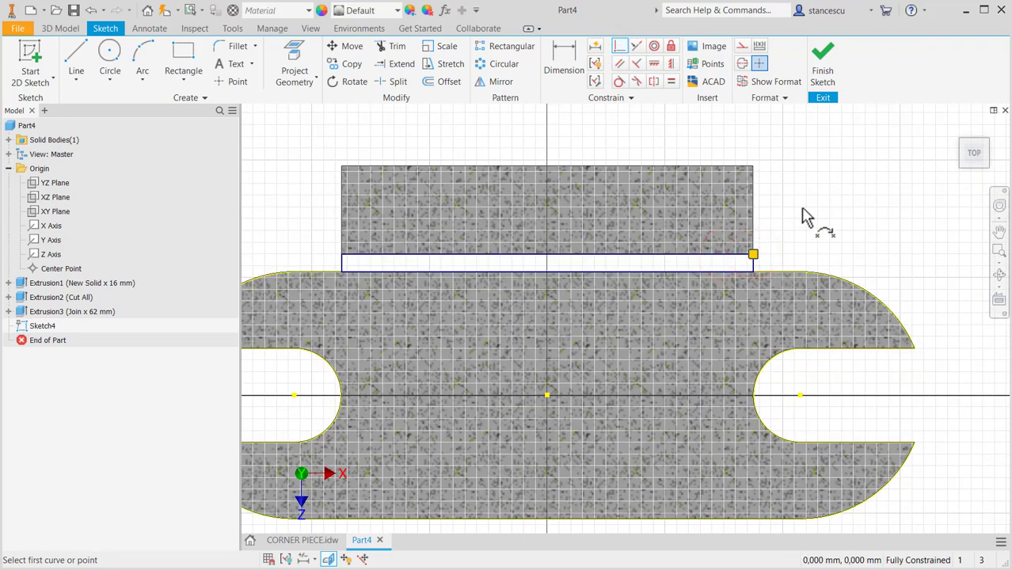
pyautogui.click(823, 59)
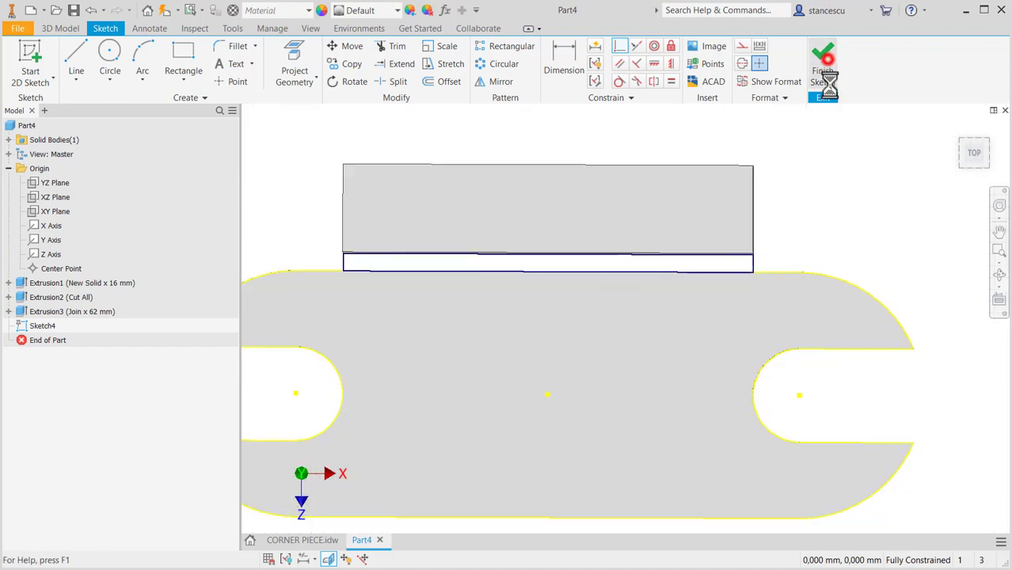
# Step: Extrude the gap rectangle as a join up to the plate's bottom face, connecting the wall to the plate
pyautogui.press('e')
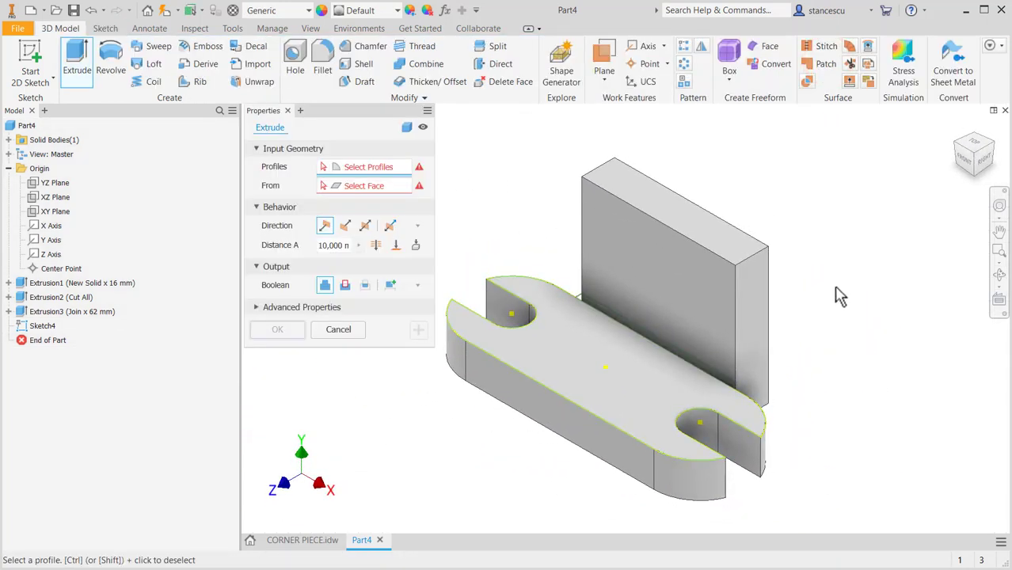
pyautogui.keyDown('shift'); pyautogui.moveTo(839, 301); pyautogui.dragTo(815, 332, button='middle'); pyautogui.keyUp('shift')
pyautogui.click(719, 396)
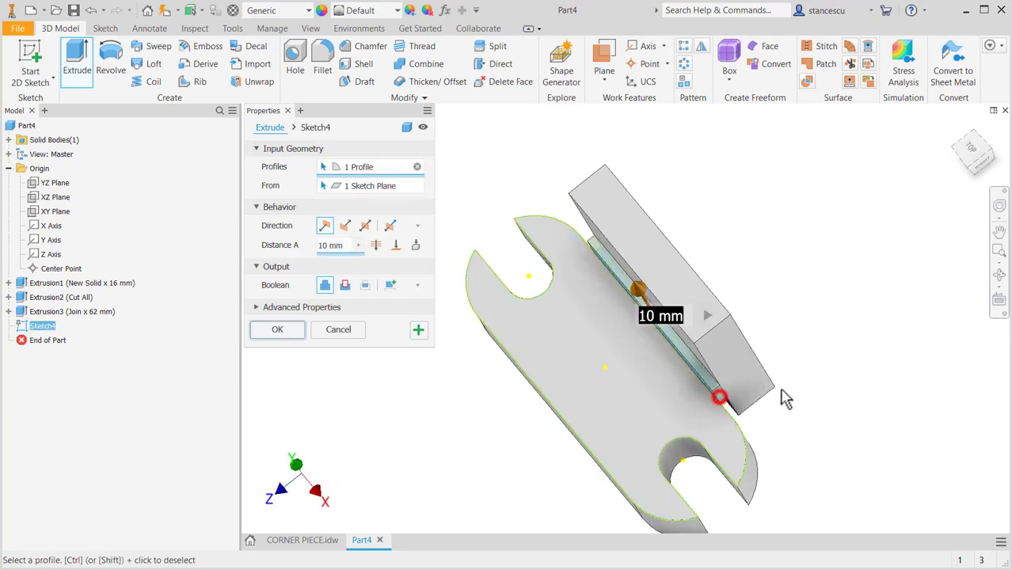
pyautogui.click(393, 245)
pyautogui.click(560, 351)
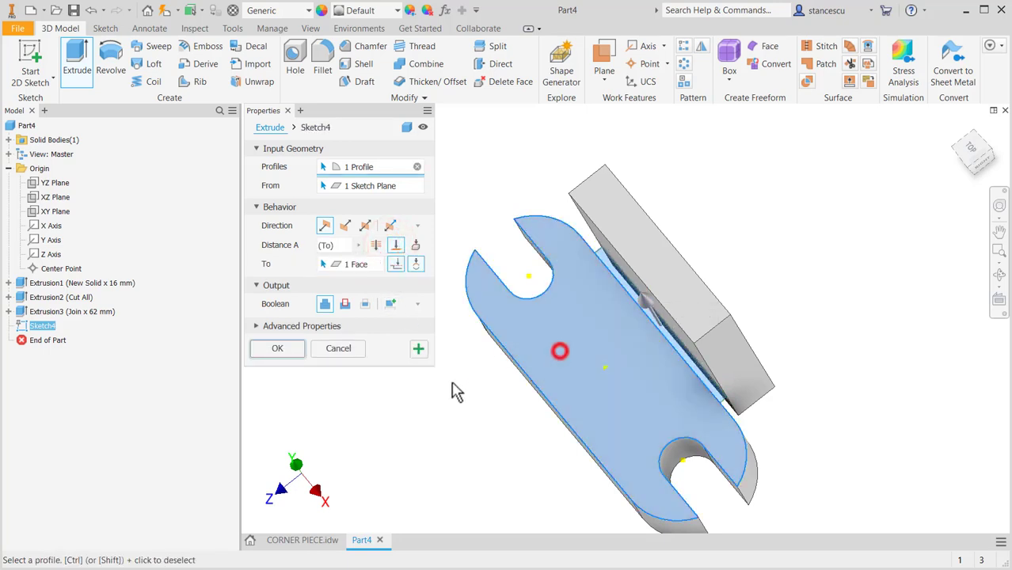
pyautogui.keyDown('shift'); pyautogui.moveTo(497, 431); pyautogui.dragTo(472, 344, button='middle'); pyautogui.keyUp('shift')
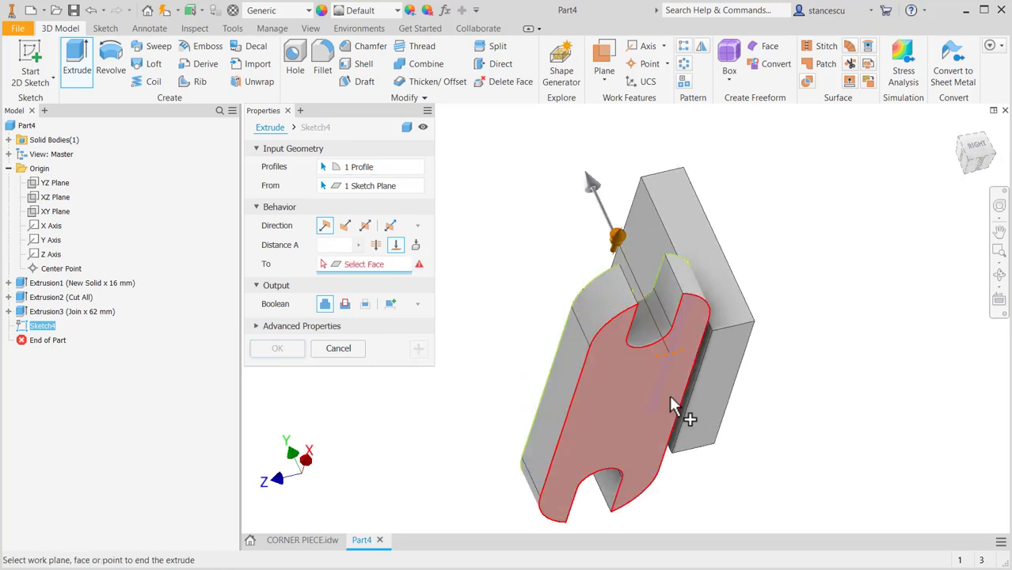
pyautogui.click(669, 394)
pyautogui.keyDown('shift'); pyautogui.moveTo(837, 423); pyautogui.dragTo(893, 434, button='middle'); pyautogui.keyUp('shift')
pyautogui.click(277, 350)
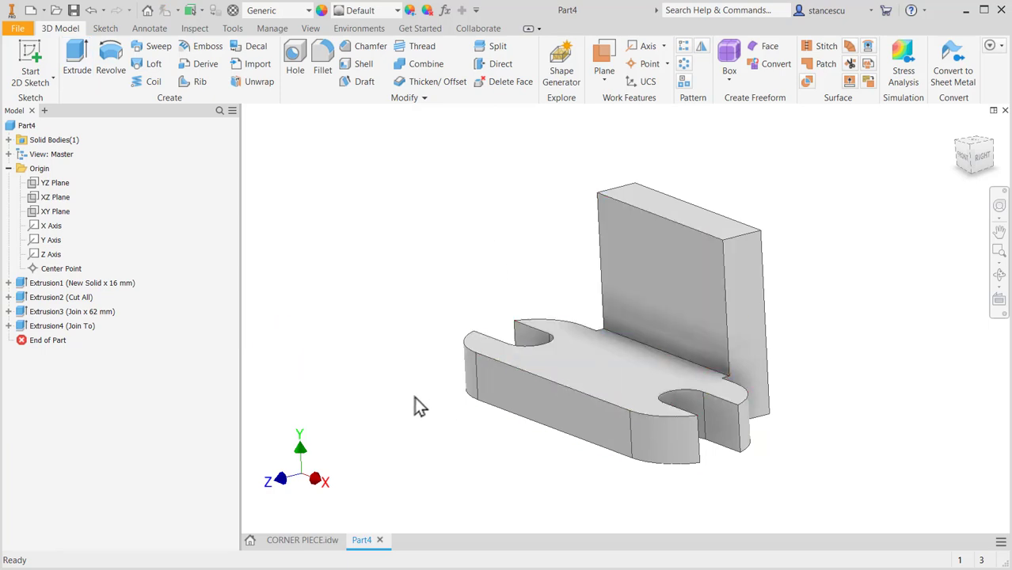
pyautogui.press('F6')
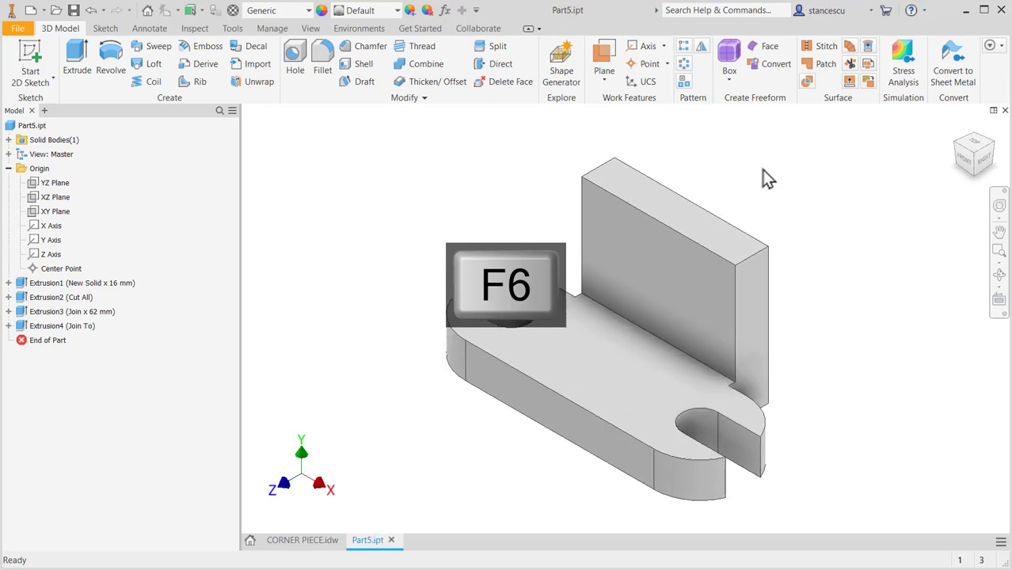
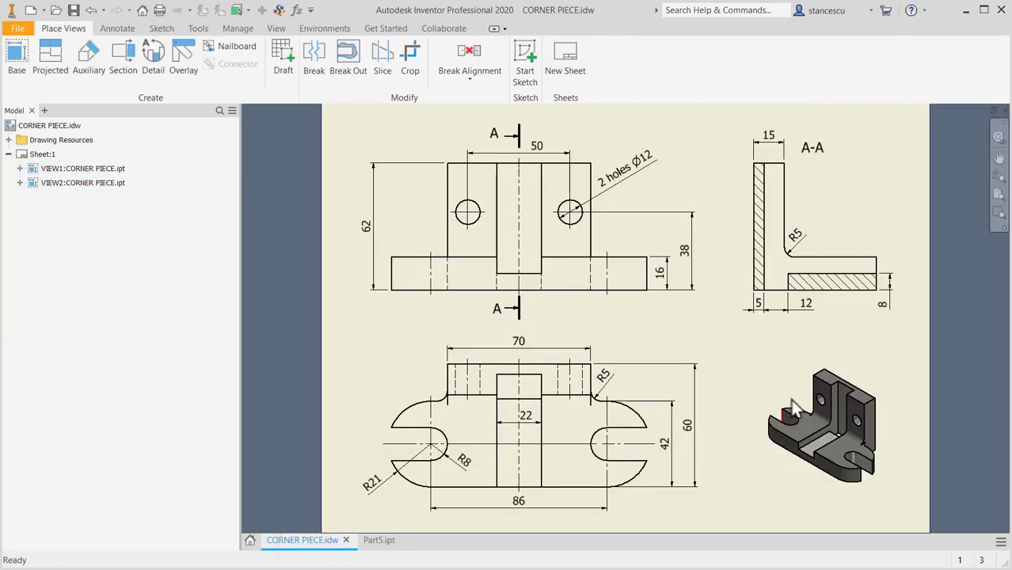
# Step: Examine the CORNER PIECE drawing for the size and position of the central channel in the wall and base
pyautogui.scroll(3, 827, 408)
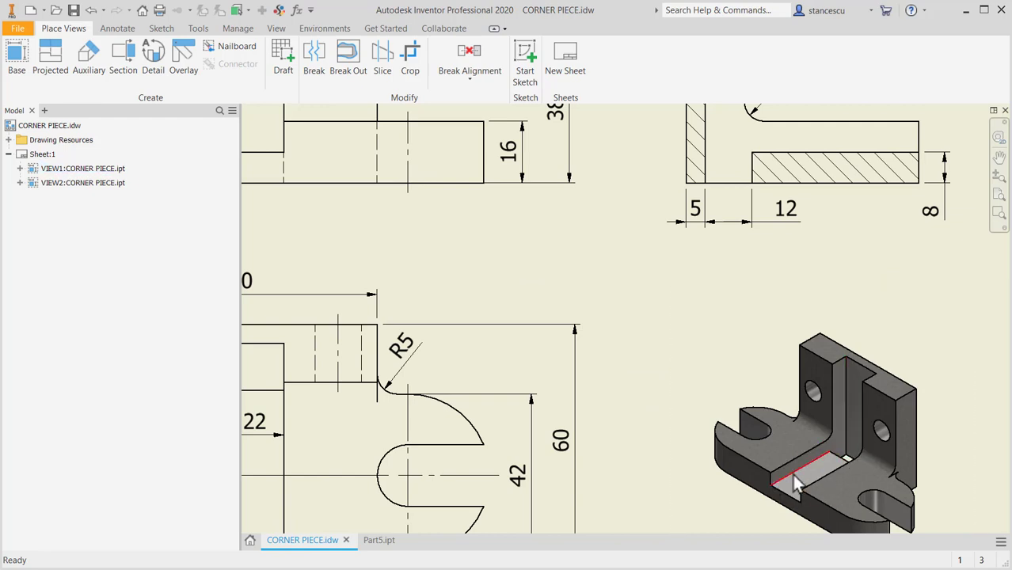
pyautogui.scroll(-3, 703, 370)
pyautogui.moveTo(678, 339); pyautogui.dragTo(655, 350, button='middle')
pyautogui.scroll(-1, 665, 404)
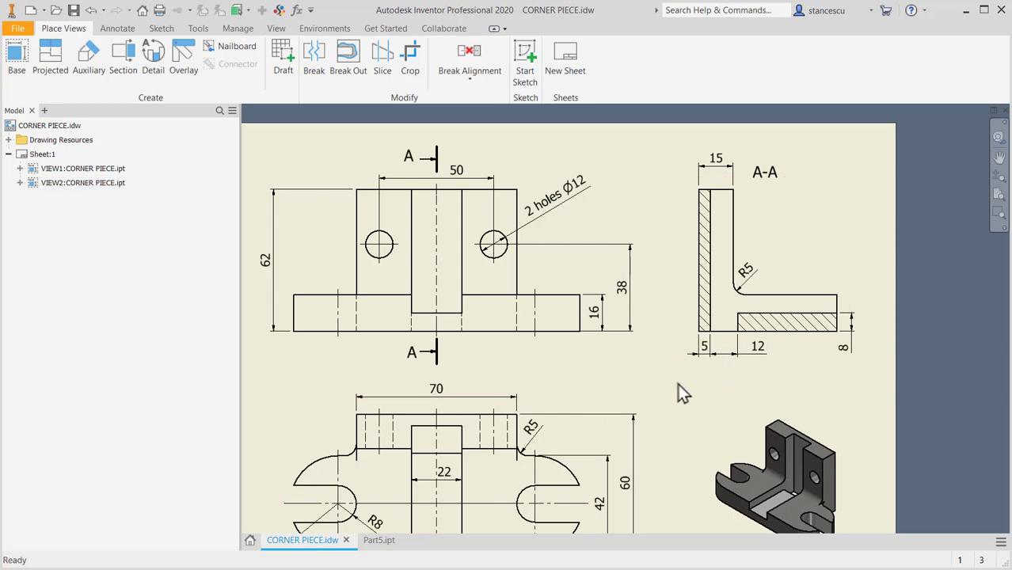
# Step: Back in Part5.ipt, start a sketch on the wall's top face and draw a rectangle about 20 by 6 mm inside it
pyautogui.click(379, 541)
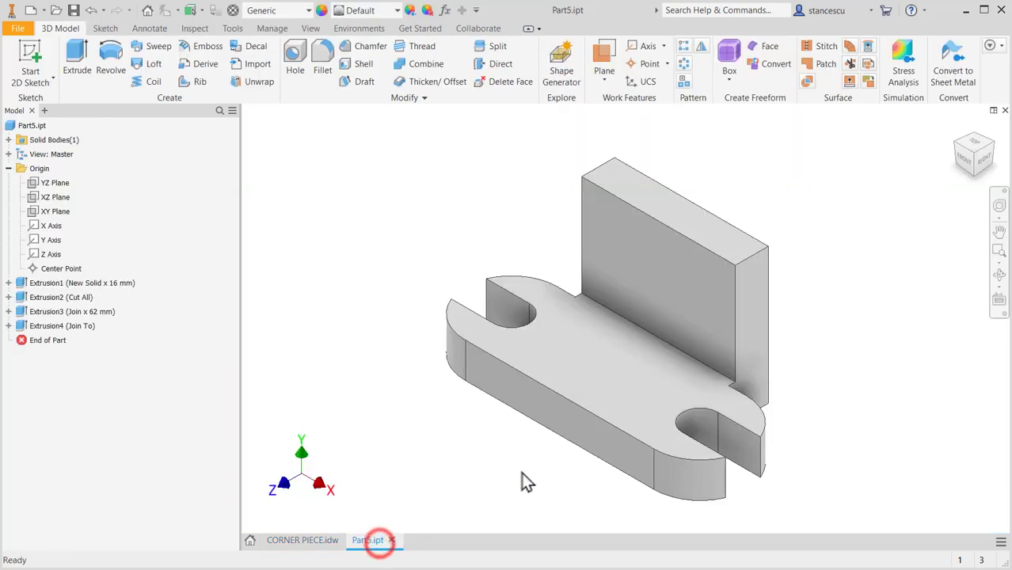
pyautogui.click(654, 193)
pyautogui.click(742, 186)
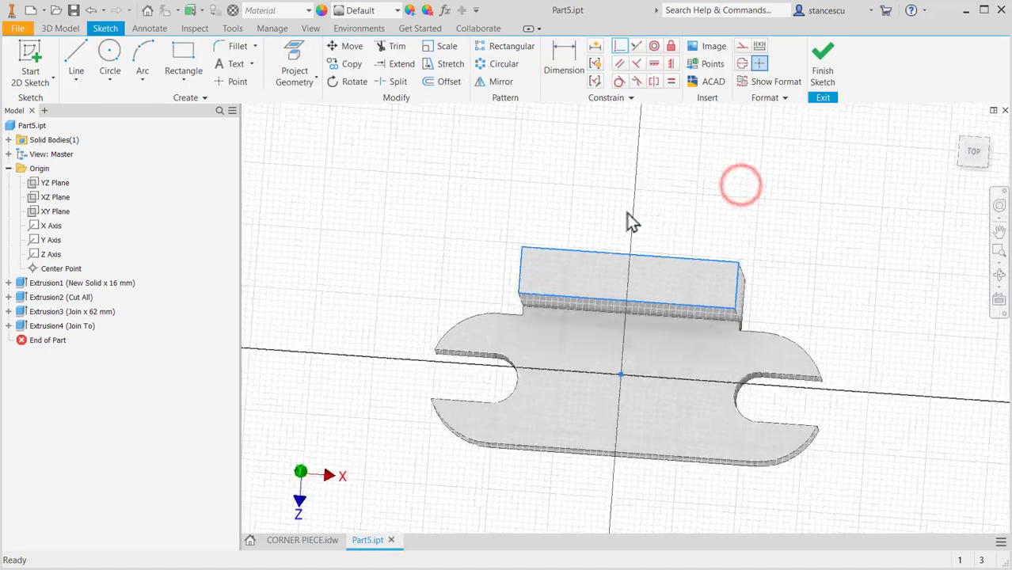
pyautogui.click(183, 59)
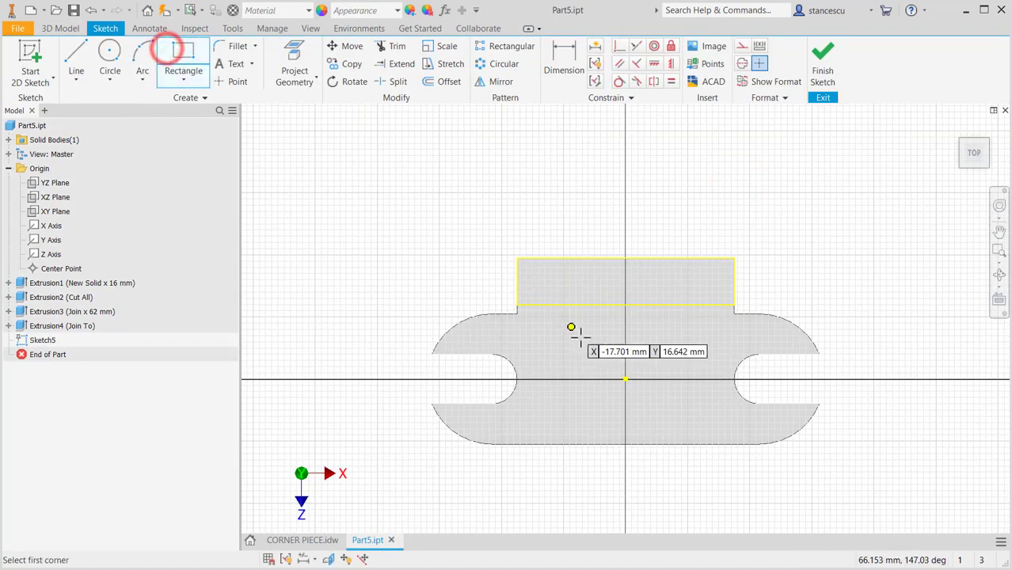
pyautogui.click(602, 275)
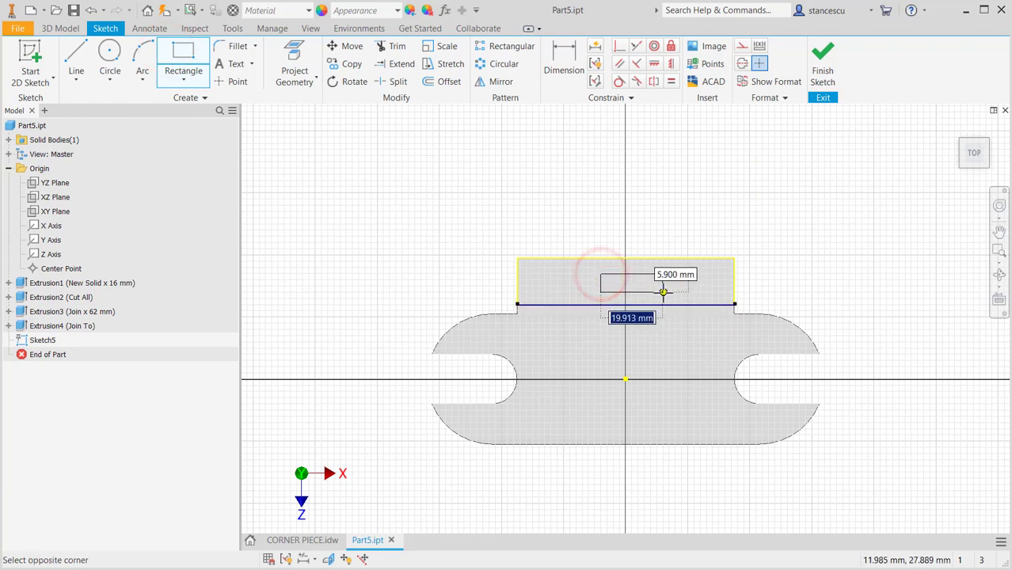
pyautogui.click(663, 293)
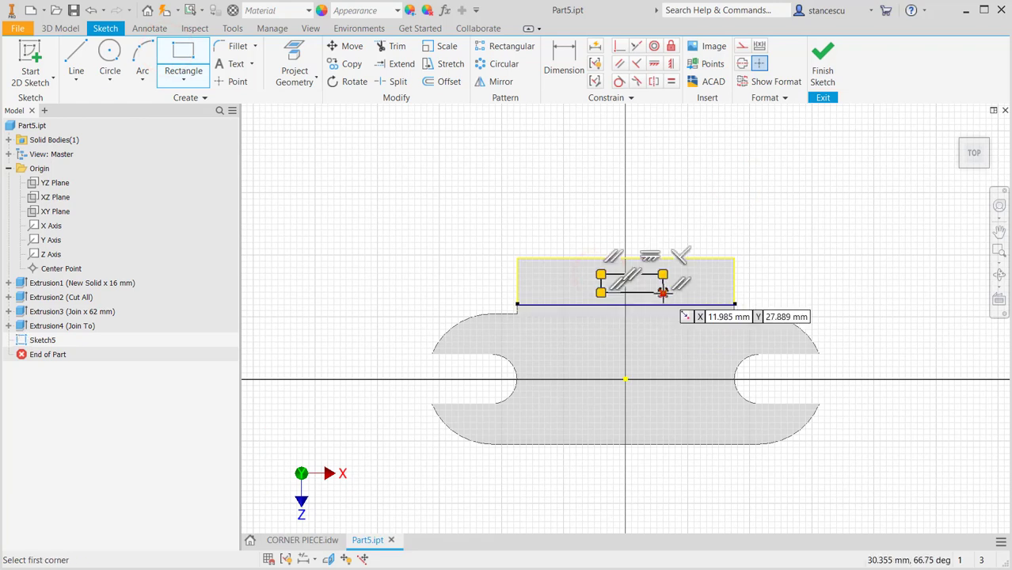
# Step: Vertically align the midpoint of the small rectangle's plate-side long edge with the origin
pyautogui.click(669, 65)
pyautogui.click(632, 292)
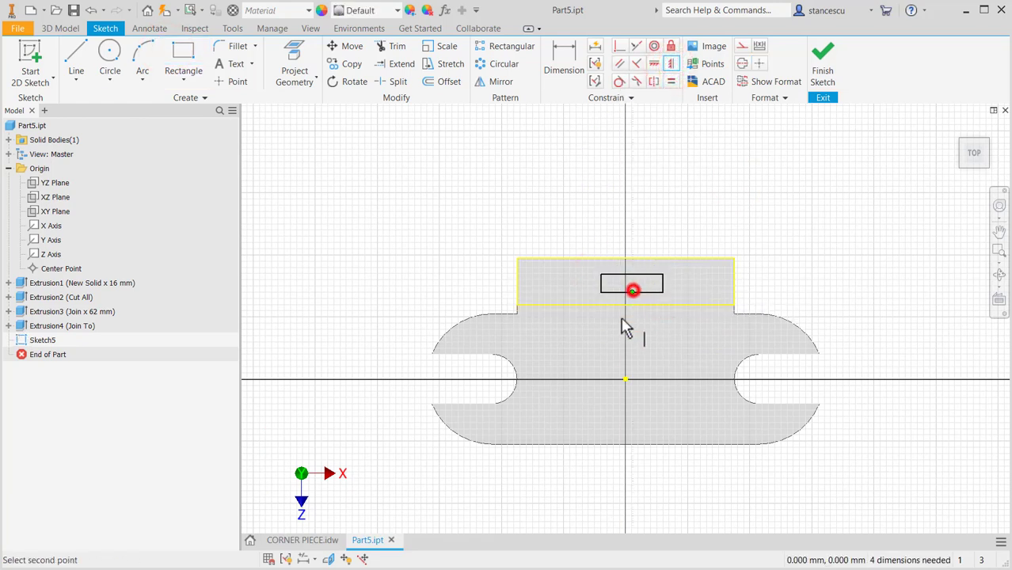
pyautogui.click(626, 380)
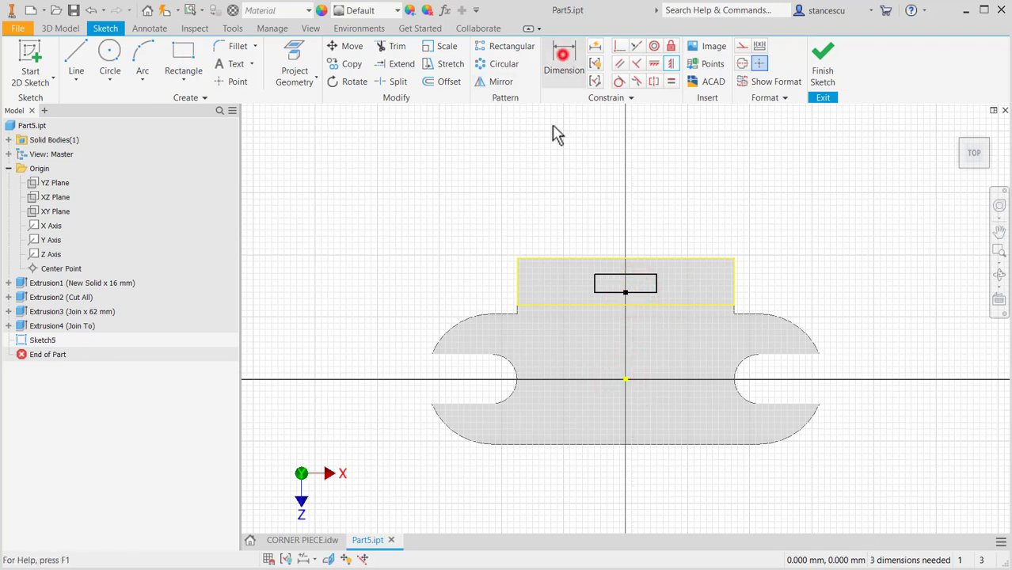
# Step: Dimension the small rectangle's far long edge 5 mm from the wall's outer edge
pyautogui.click(634, 275)
pyautogui.click(642, 259)
pyautogui.click(690, 213)
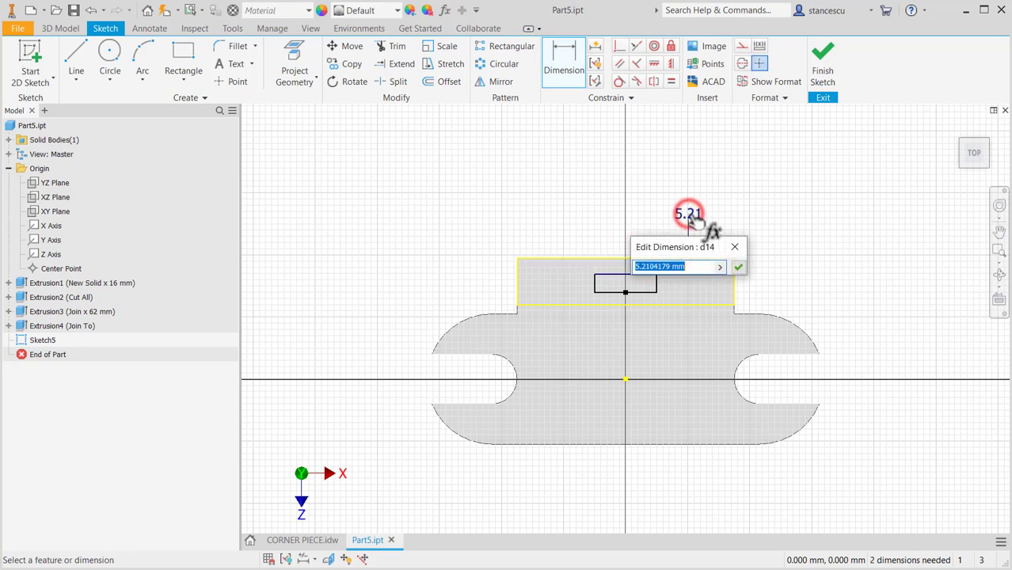
pyautogui.write('5')
pyautogui.press('Return')
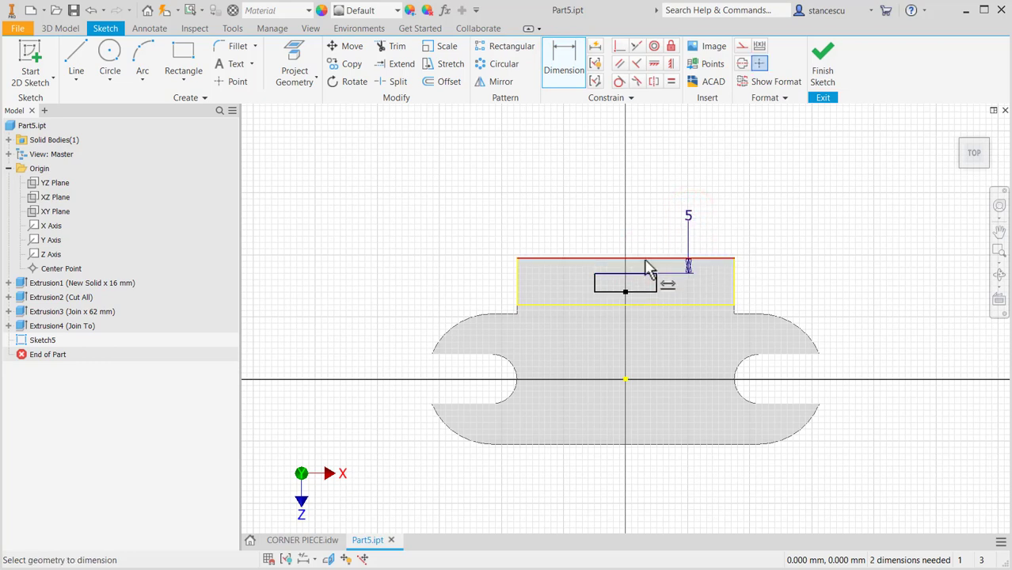
# Step: Set the small rectangle to 22 mm long and 12 mm deep, and finish the sketch
pyautogui.click(640, 274)
pyautogui.click(647, 229)
pyautogui.write('22')
pyautogui.press('Return')
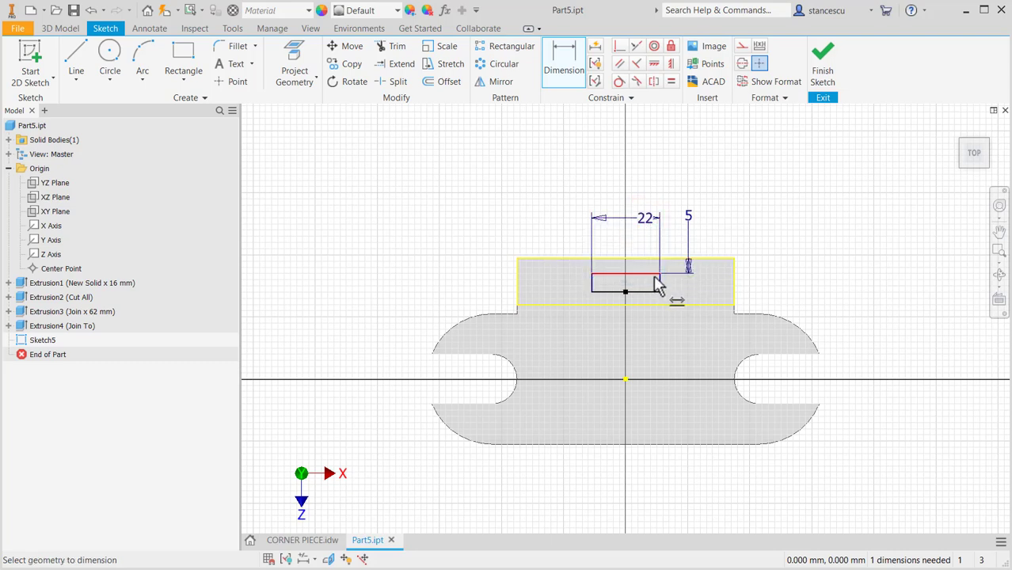
pyautogui.click(658, 284)
pyautogui.click(770, 288)
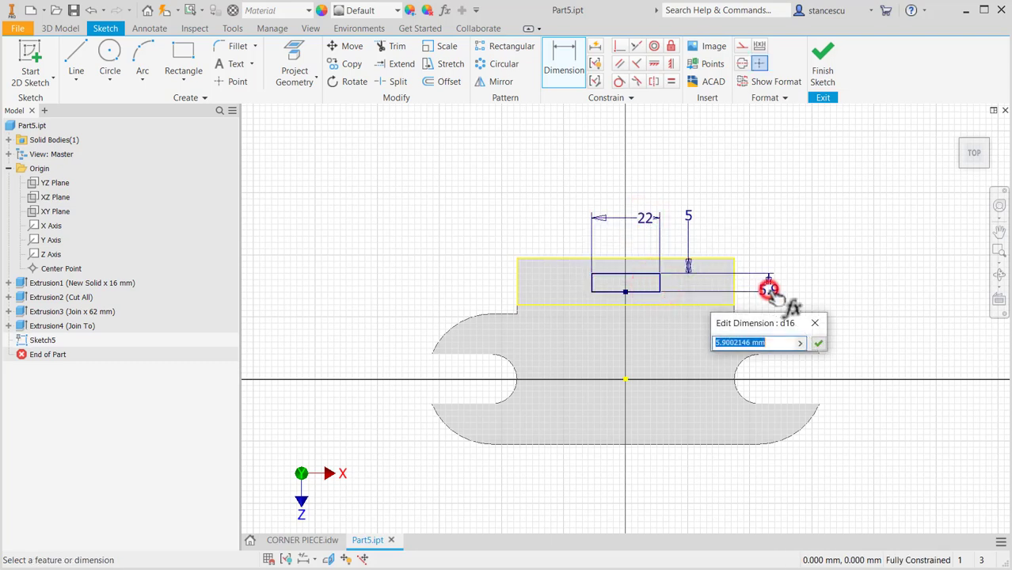
pyautogui.write('12')
pyautogui.press('Return')
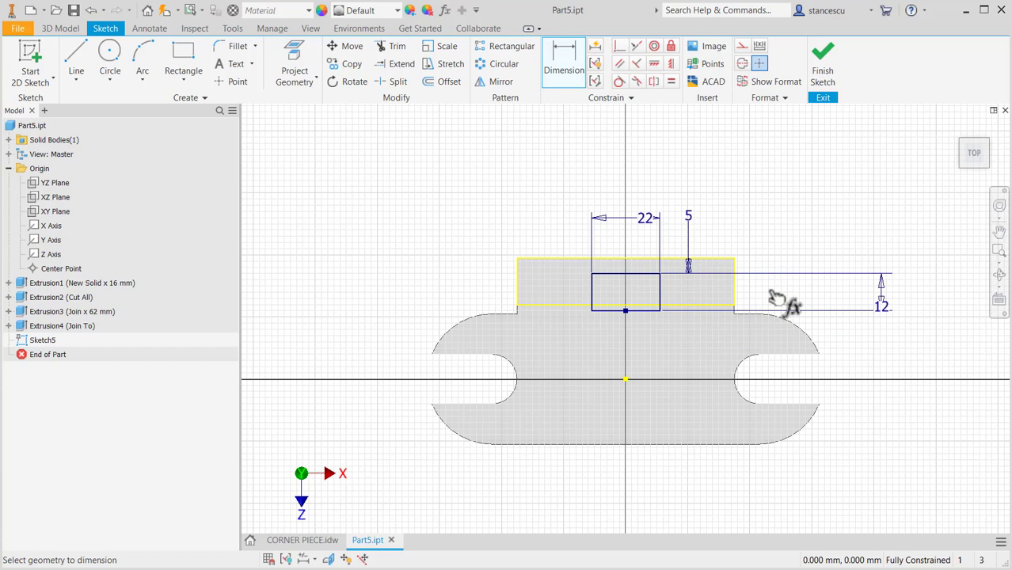
pyautogui.click(823, 63)
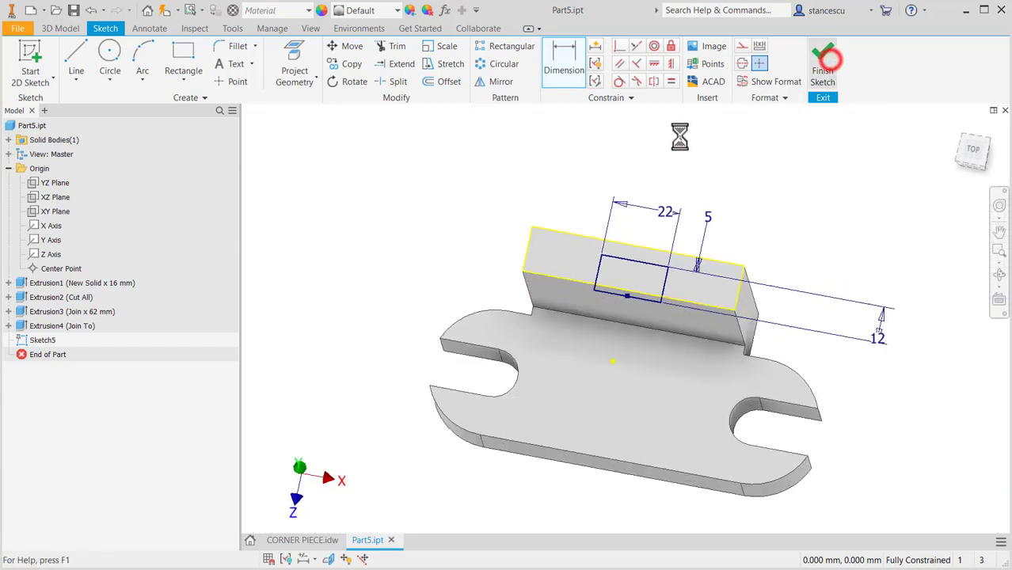
# Step: Extrude the 22 by 12 mm rectangle downward as a Through All cut to form the wall's vertical channel
pyautogui.click(76, 68)
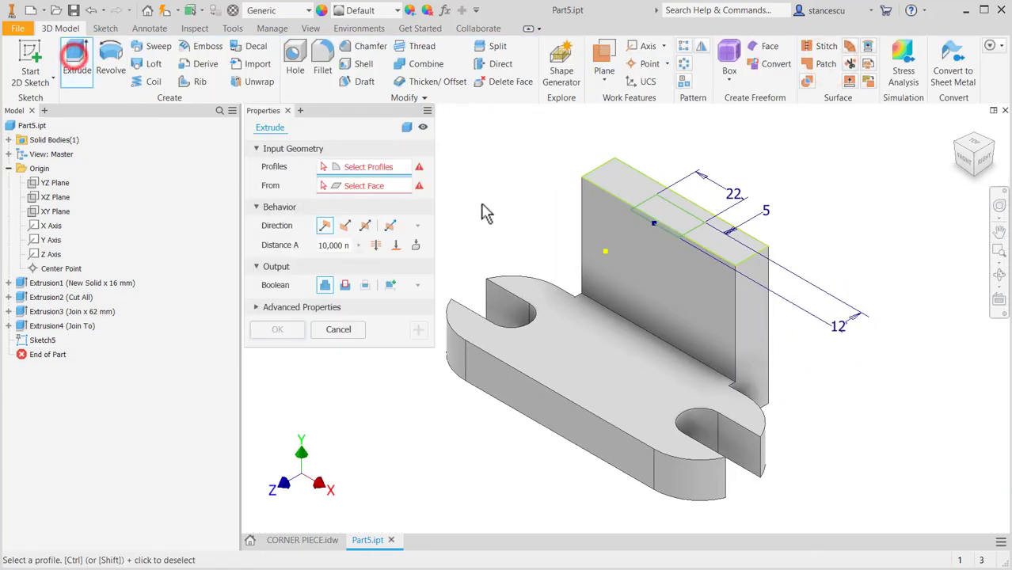
pyautogui.click(647, 221)
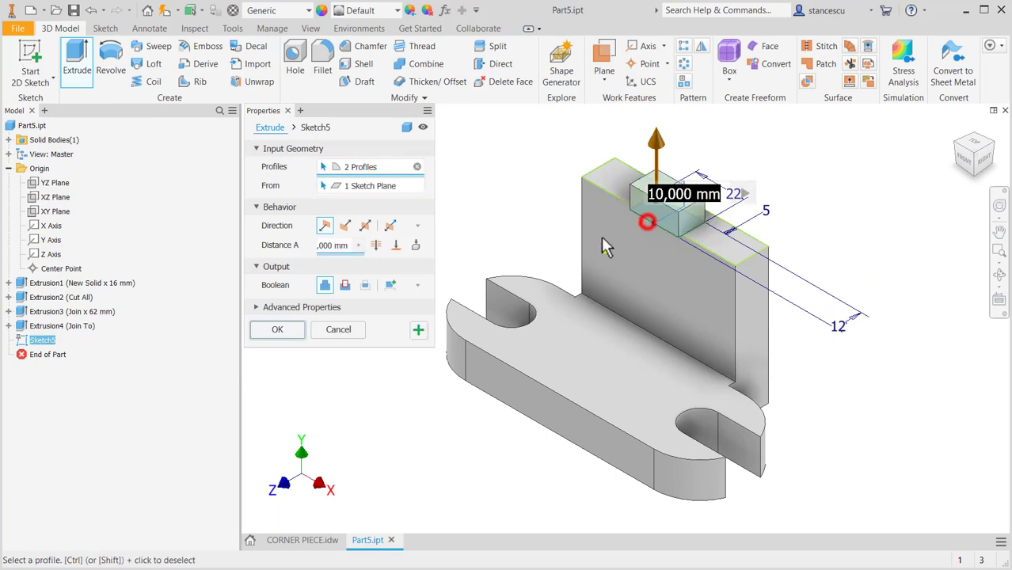
pyautogui.click(345, 285)
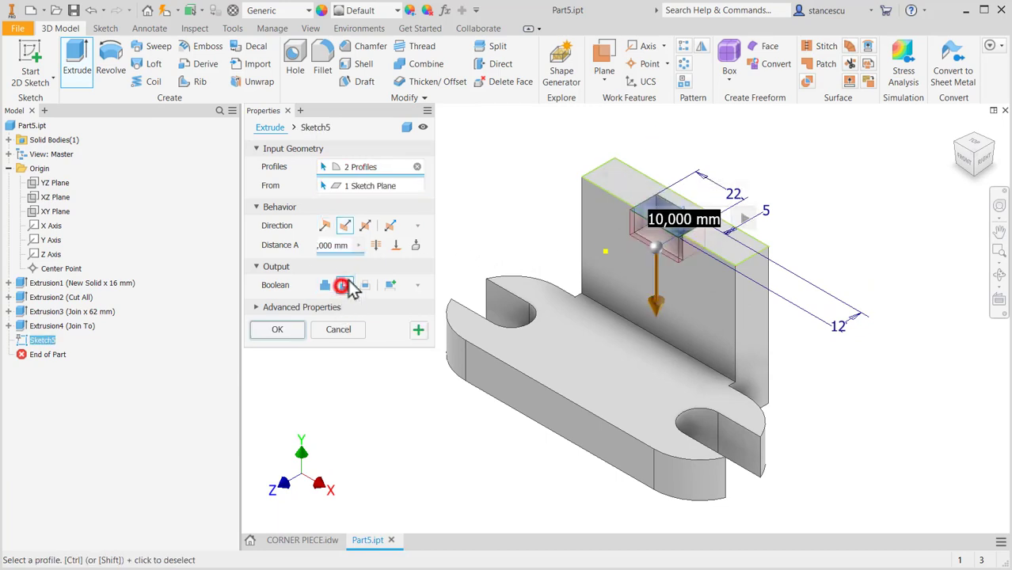
pyautogui.click(376, 246)
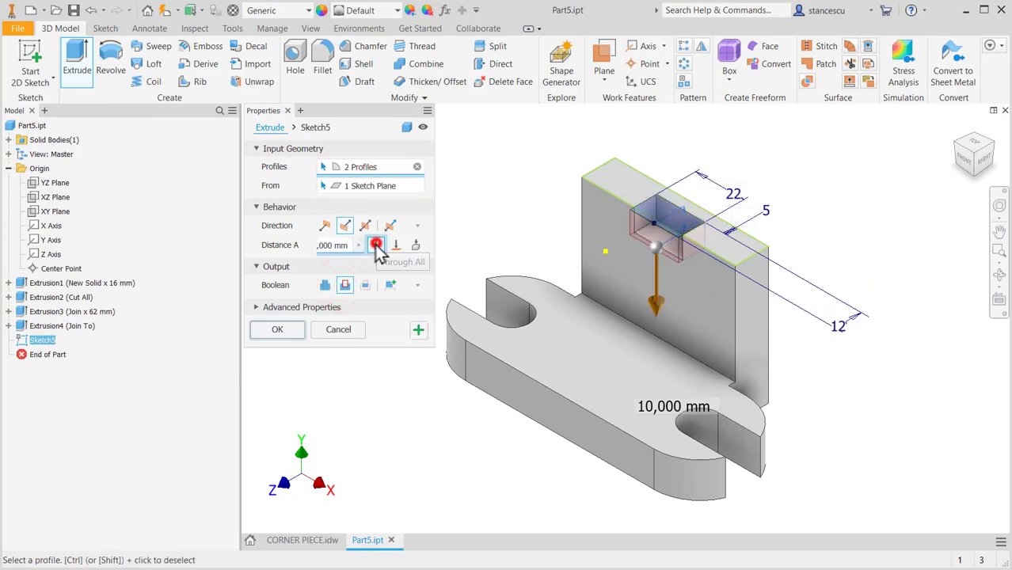
pyautogui.click(279, 329)
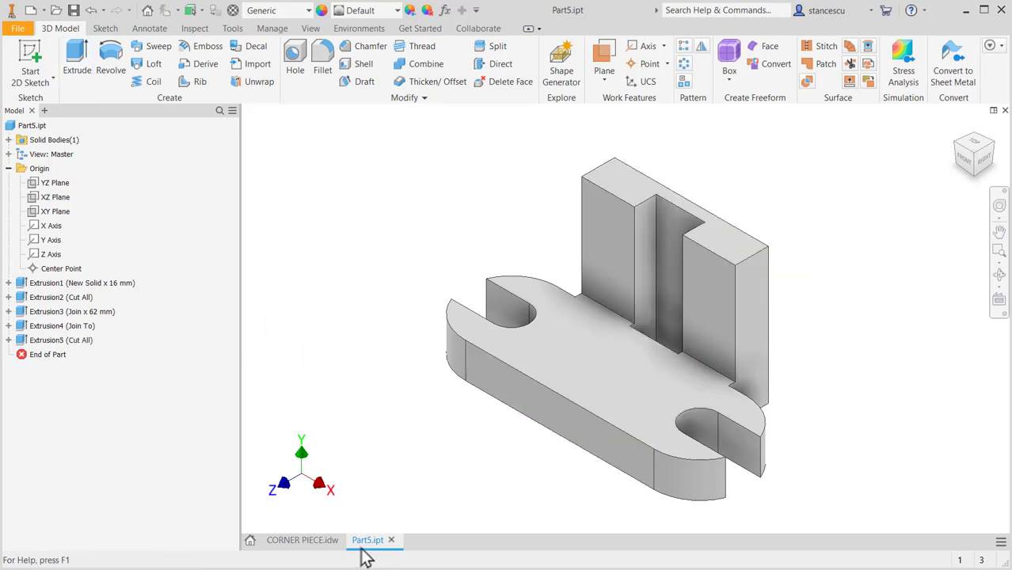
# Step: Check the base channel's height in section A-A of the CORNER PIECE drawing, and return to Part5.ipt
pyautogui.click(319, 540)
pyautogui.moveTo(434, 488); pyautogui.dragTo(447, 388, button='middle')
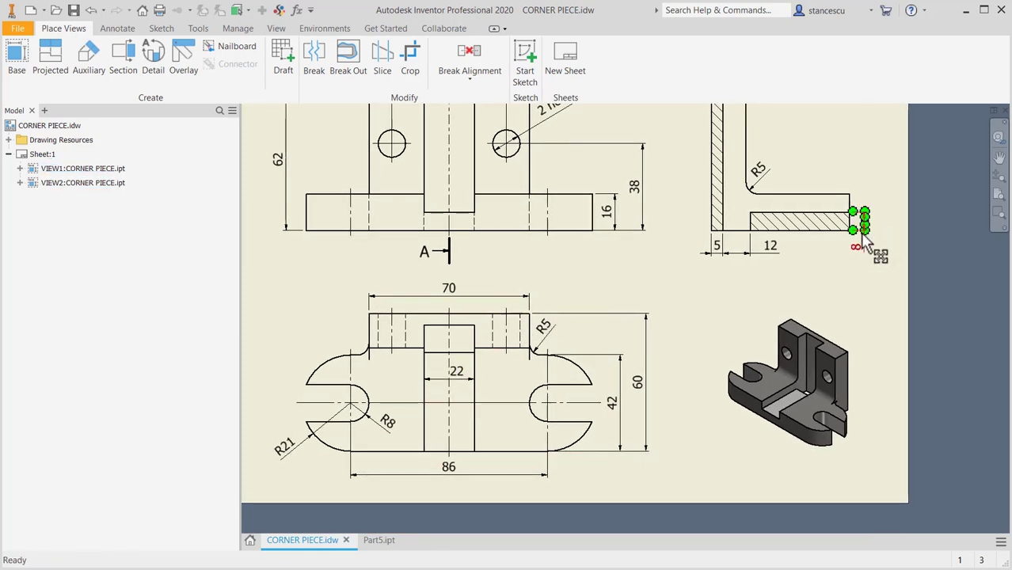
pyautogui.click(373, 544)
# Step: Start a sketch on the base plate's long front face and draw a small rectangle below the wall channel
pyautogui.click(563, 420)
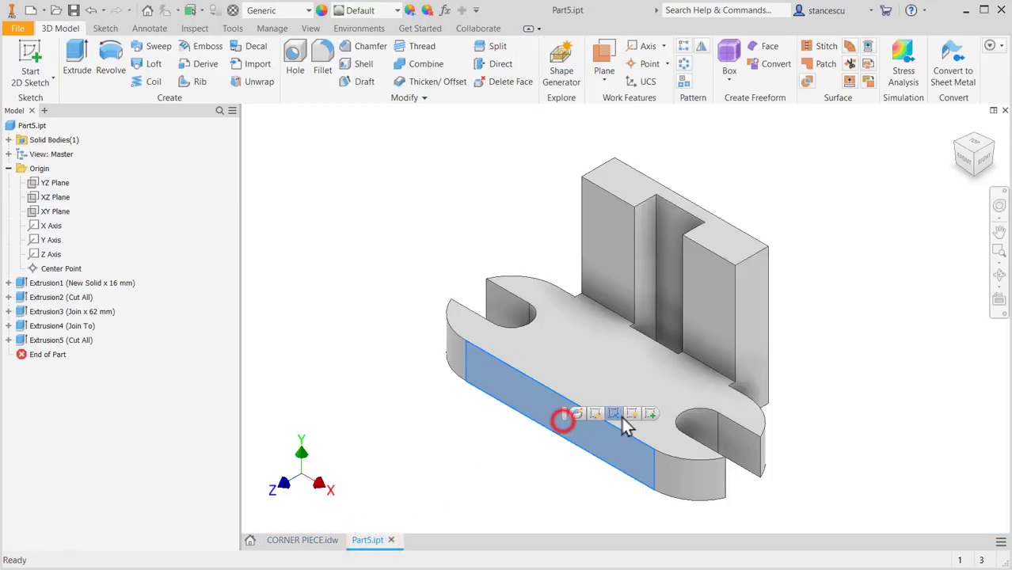
pyautogui.click(650, 414)
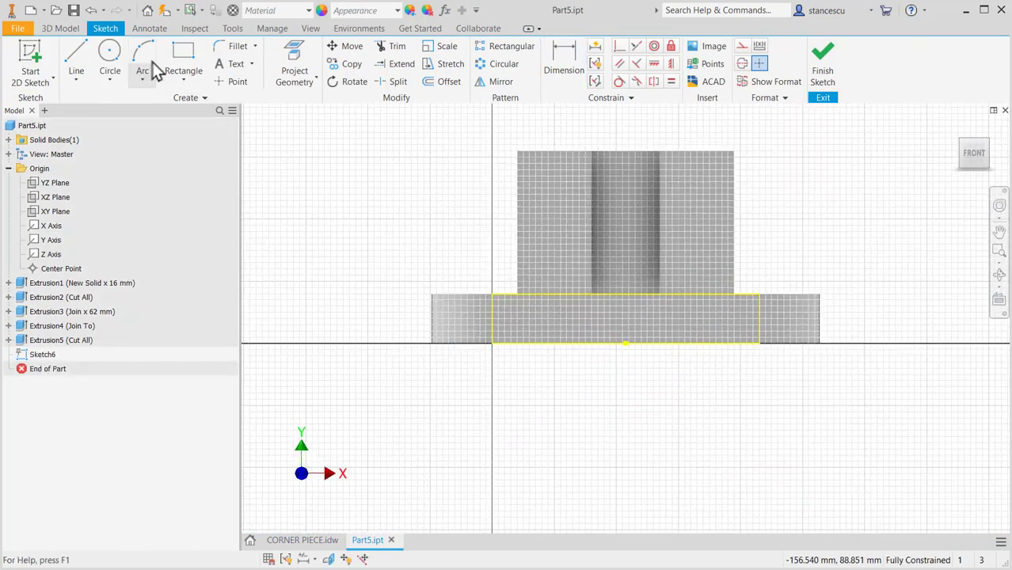
pyautogui.click(183, 64)
pyautogui.click(591, 294)
pyautogui.click(592, 343)
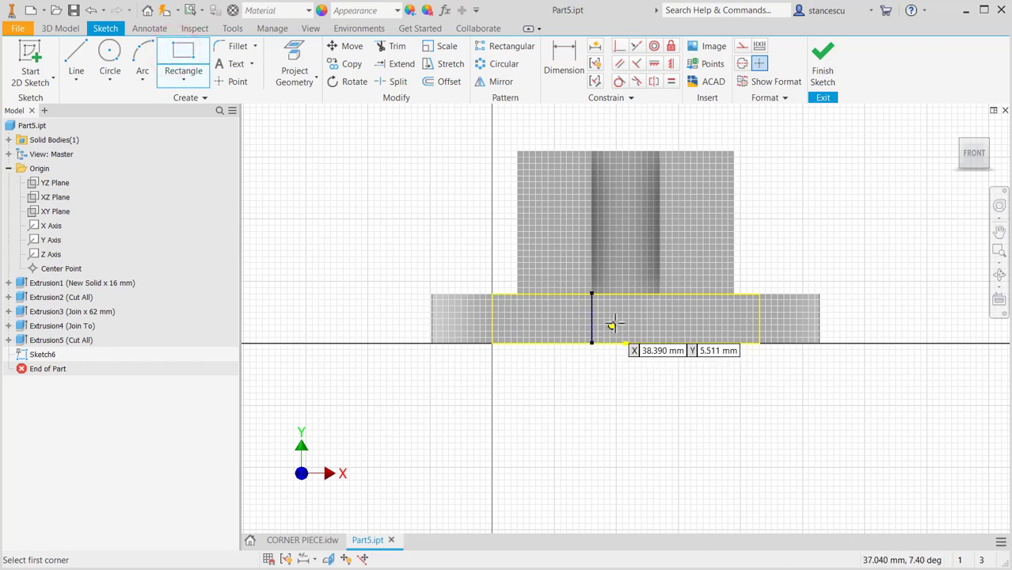
pyautogui.click(604, 307)
pyautogui.click(671, 328)
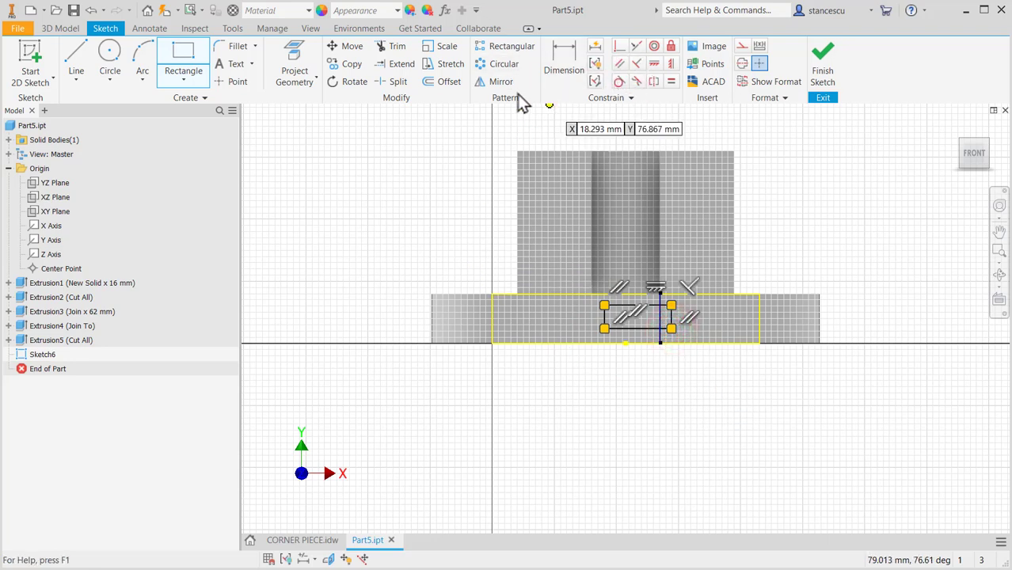
# Step: Project the wall channel's two vertical edges into the front-face sketch
pyautogui.click(291, 61)
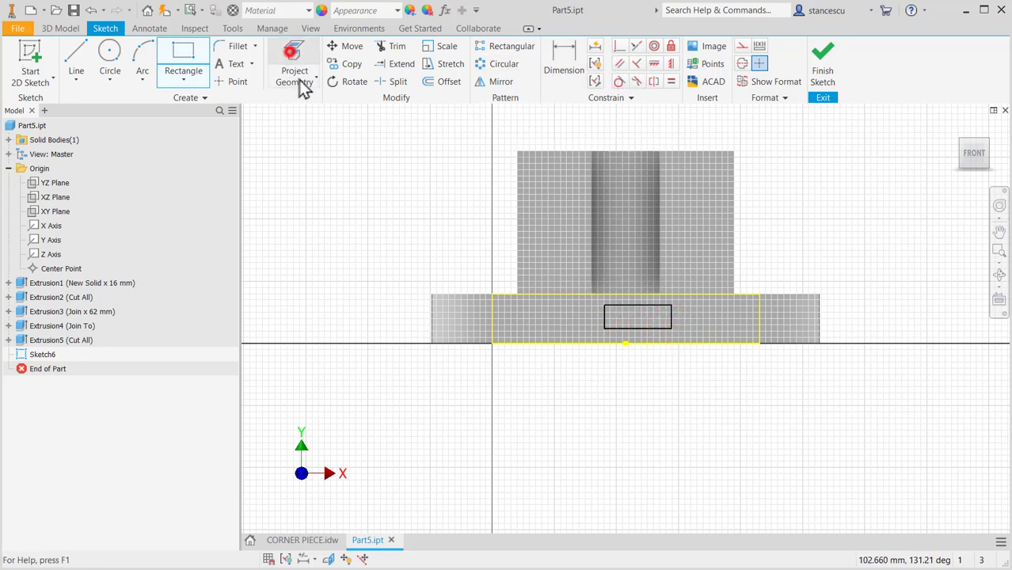
pyautogui.click(590, 235)
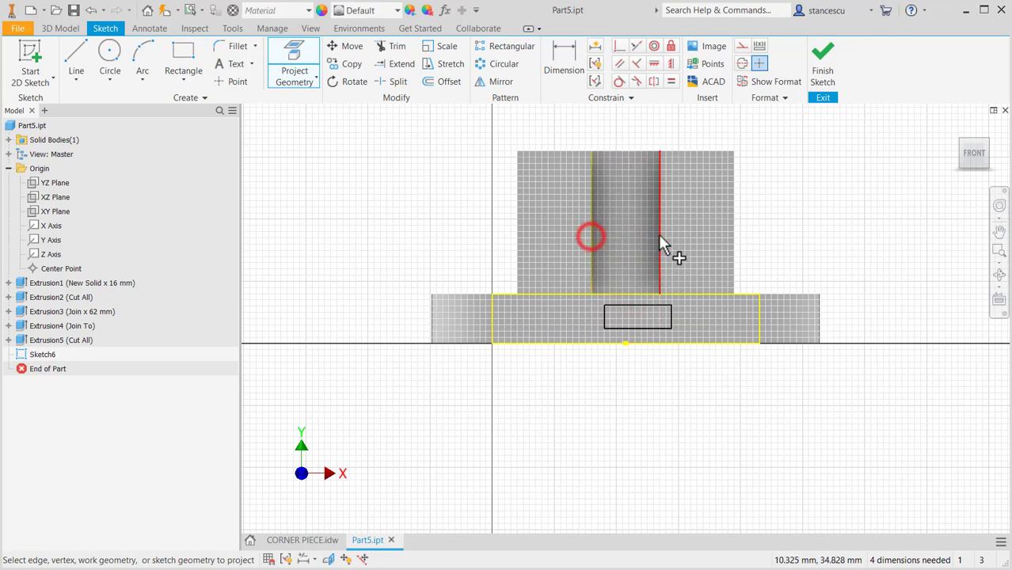
pyautogui.click(659, 235)
# Step: Make the rectangle's sides collinear with the projected channel edges and its upper edge collinear with the plate's top edge
pyautogui.click(636, 45)
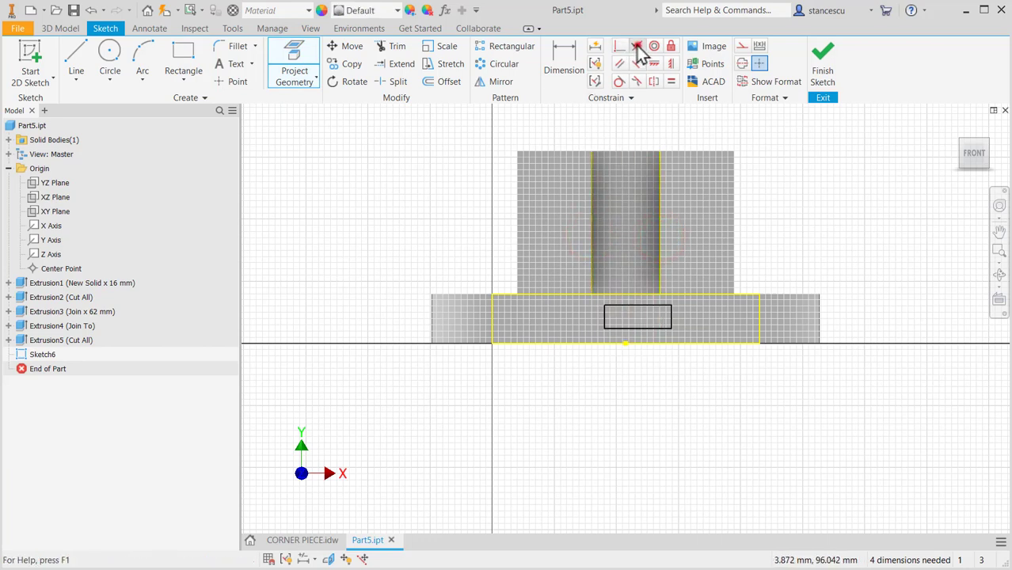
pyautogui.click(603, 313)
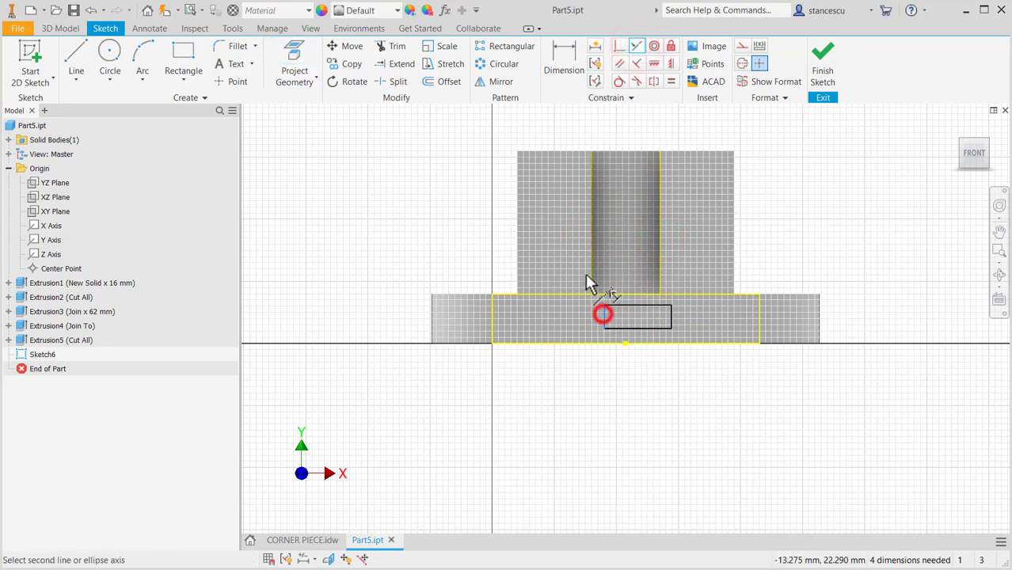
pyautogui.click(590, 279)
pyautogui.click(669, 323)
pyautogui.click(659, 280)
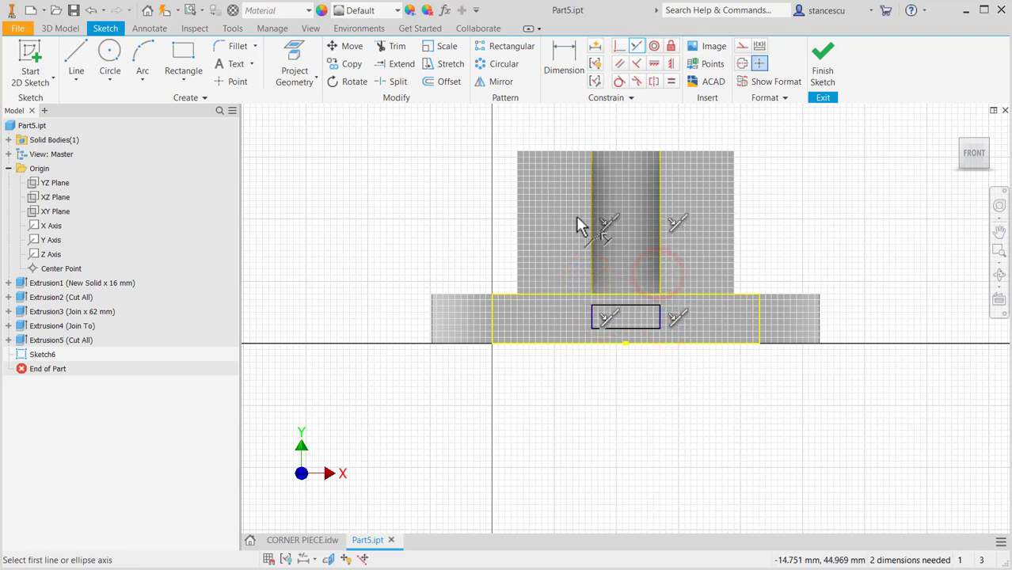
pyautogui.click(644, 298)
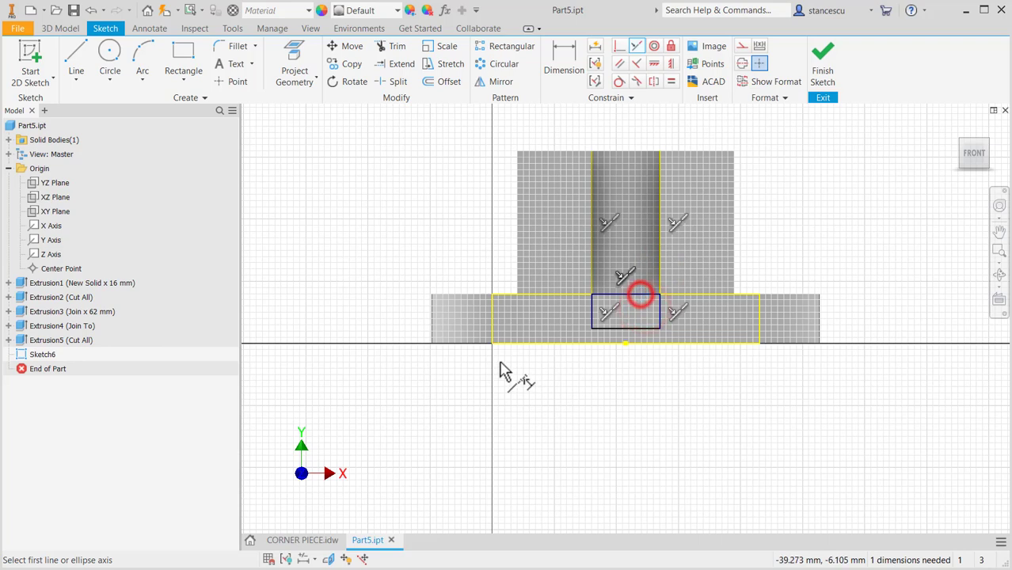
# Step: Dimension the rectangle's lower edge 8 mm above the plate's bottom edge and finish the sketch
pyautogui.click(569, 55)
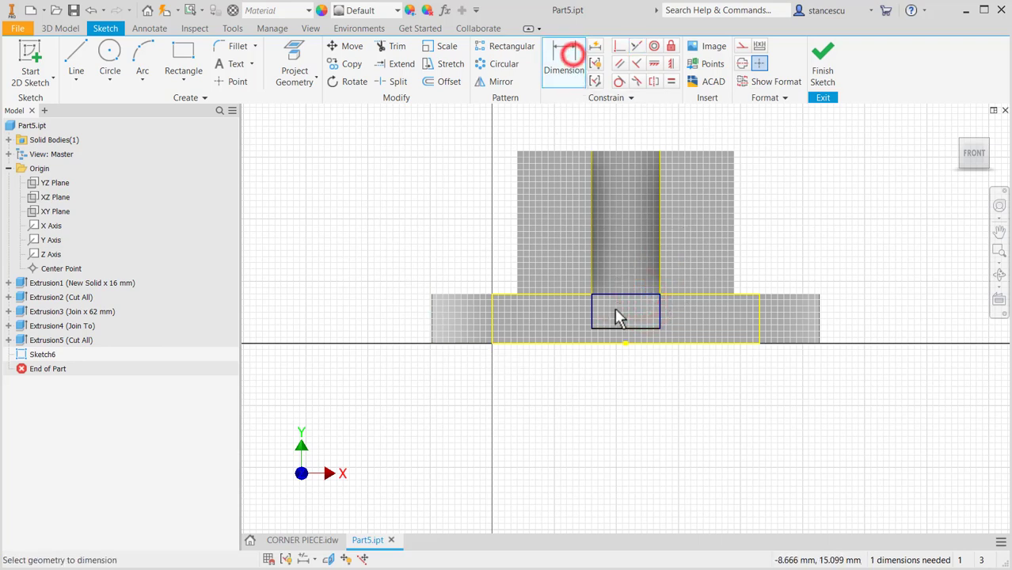
pyautogui.click(642, 326)
pyautogui.click(643, 342)
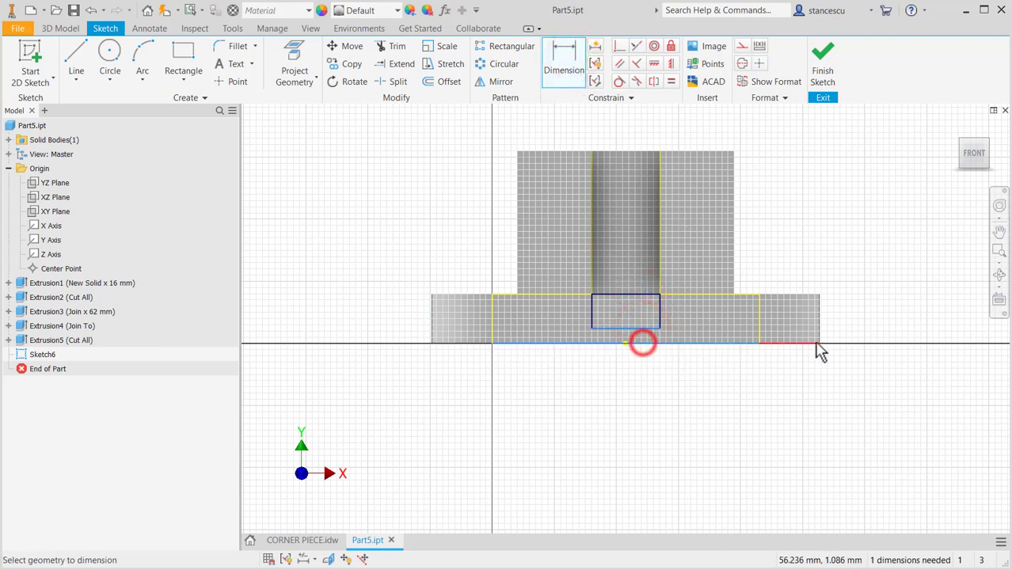
pyautogui.click(882, 280)
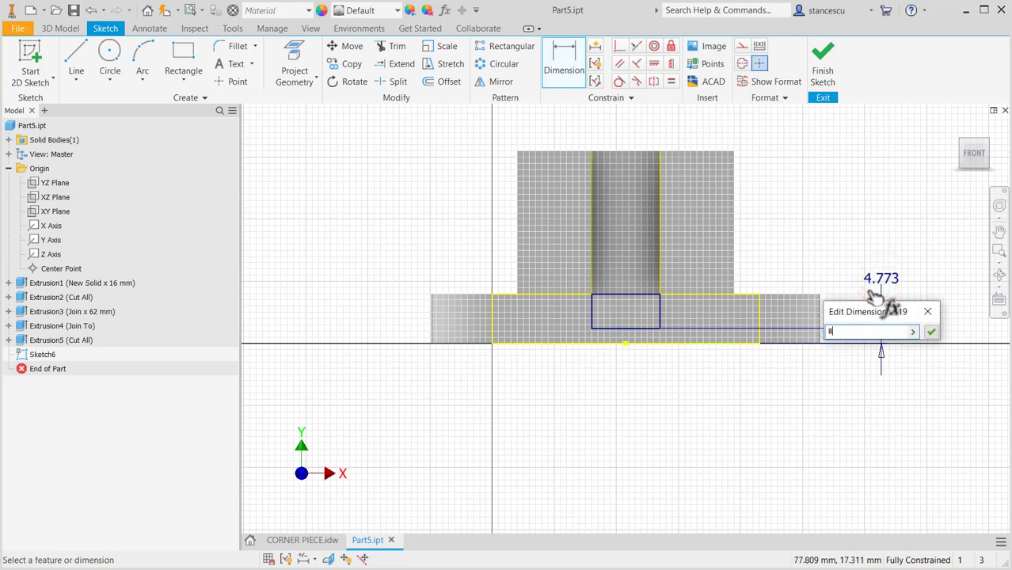
pyautogui.press('Return')
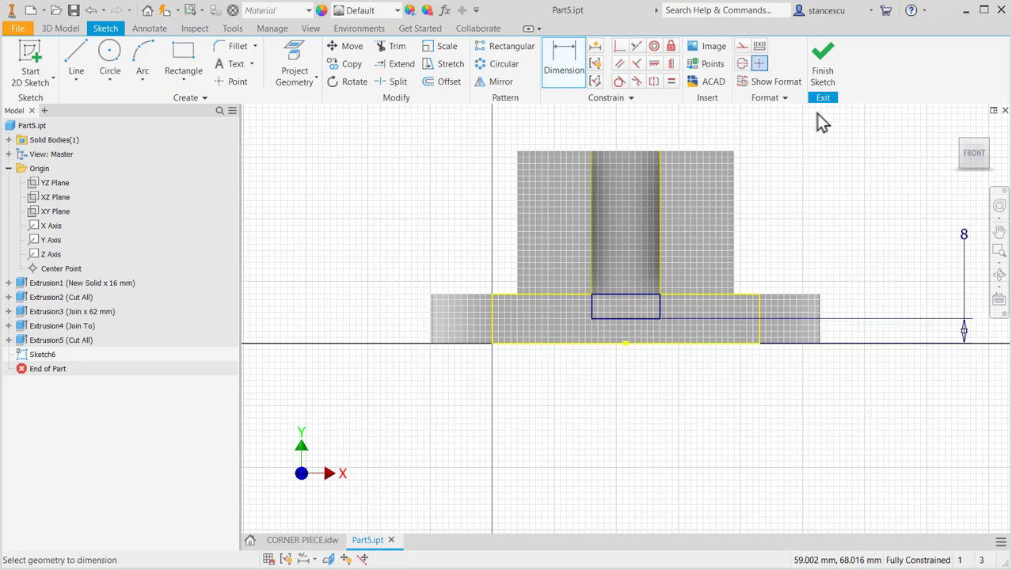
pyautogui.click(822, 65)
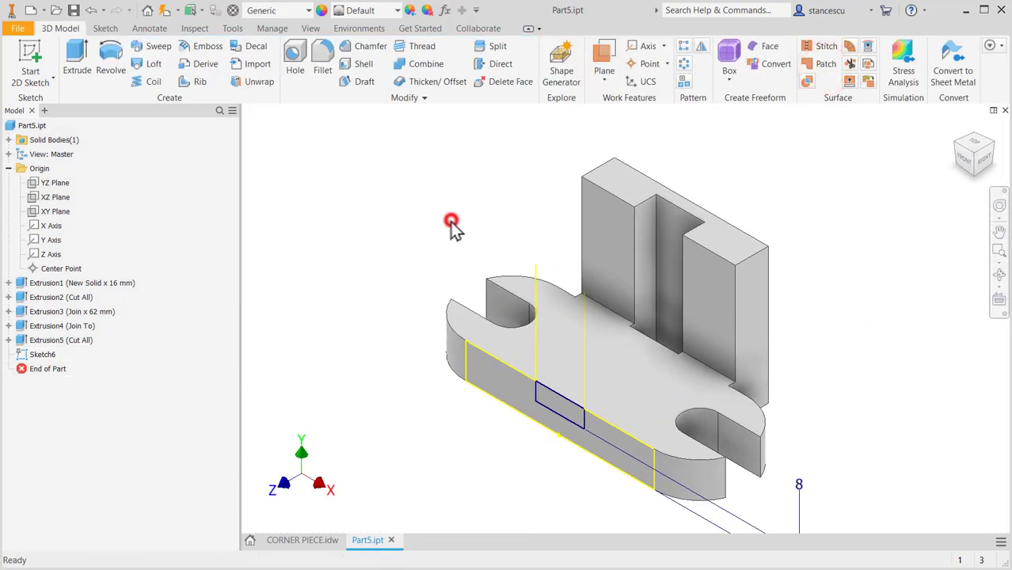
# Step: Extrude the front-face rectangle as a cut up to the wall channel's inner back face
pyautogui.press('e')
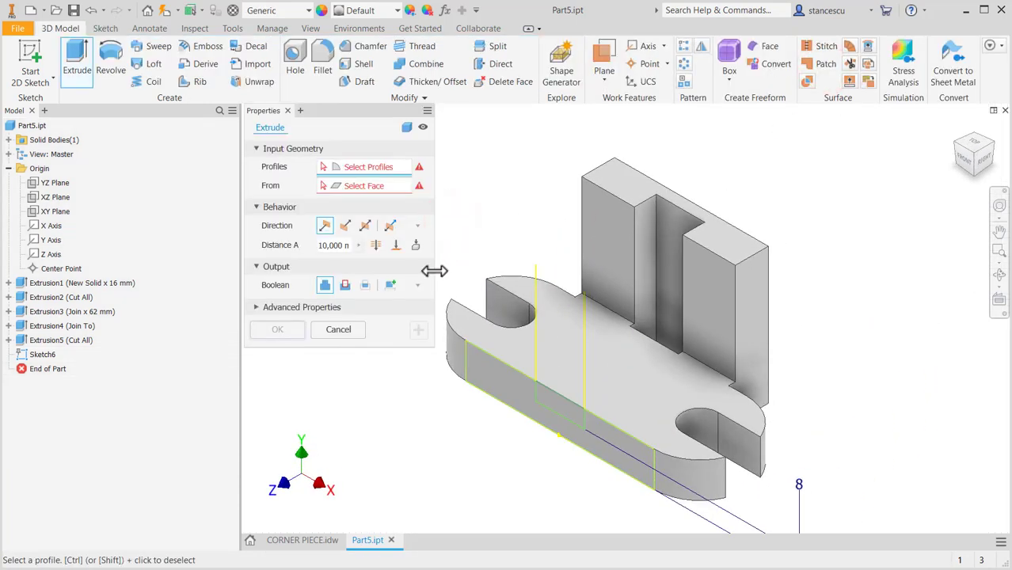
pyautogui.click(559, 412)
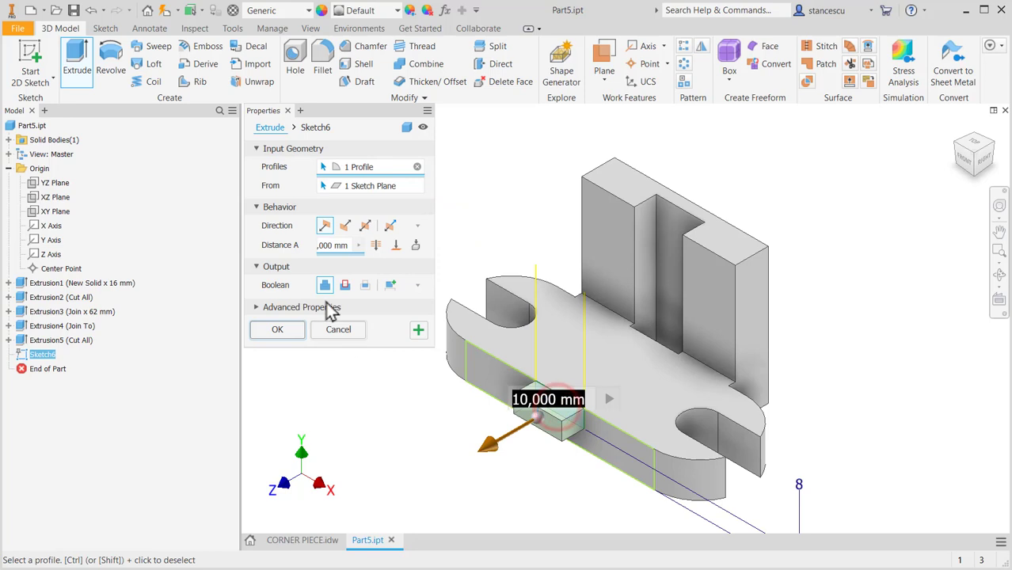
pyautogui.click(345, 285)
pyautogui.click(396, 246)
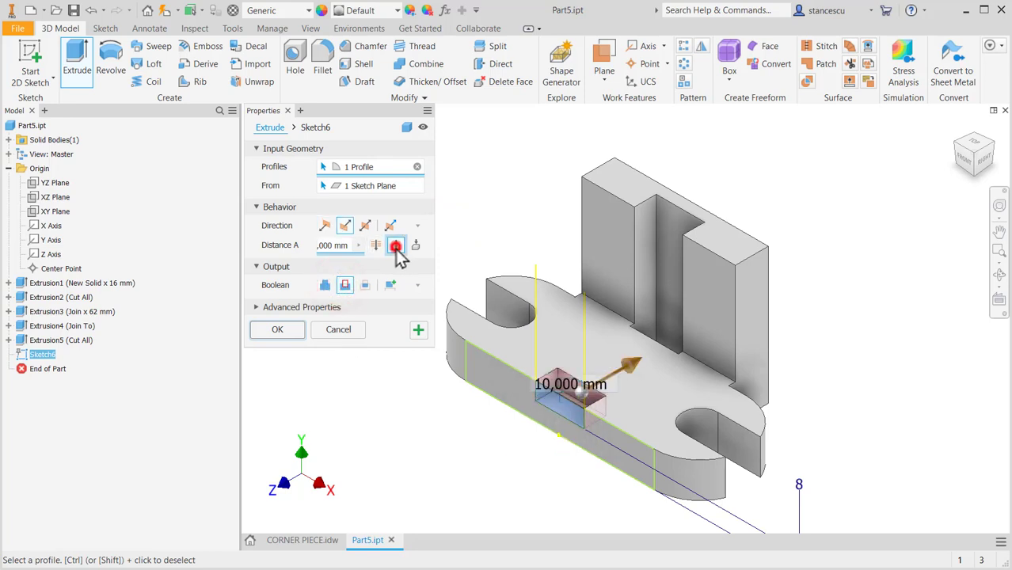
pyautogui.click(667, 301)
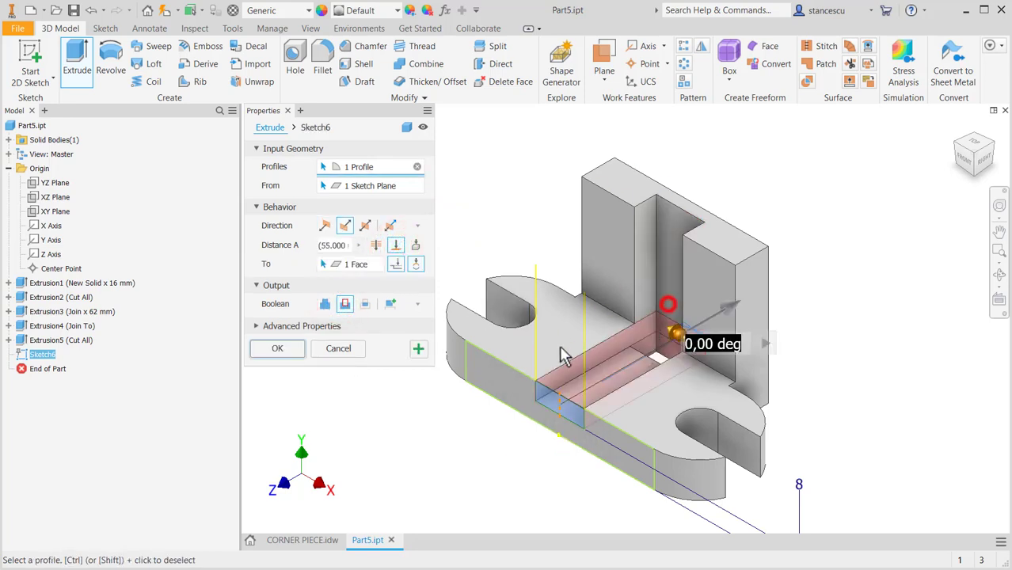
pyautogui.click(289, 350)
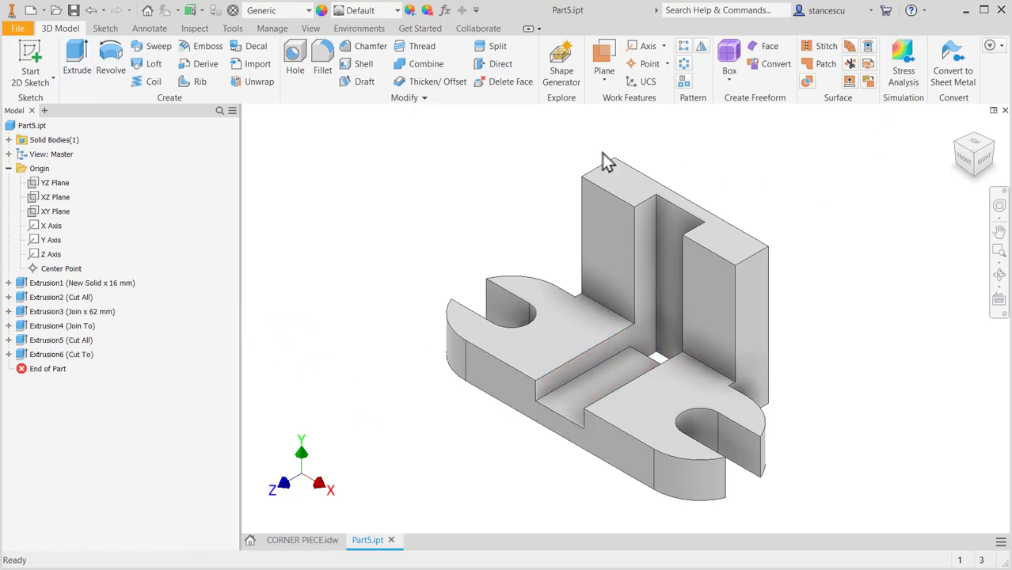
# Step: Examine the CORNER PIECE drawing's isometric, section and plan views for the remaining holes and fillets
pyautogui.click(320, 540)
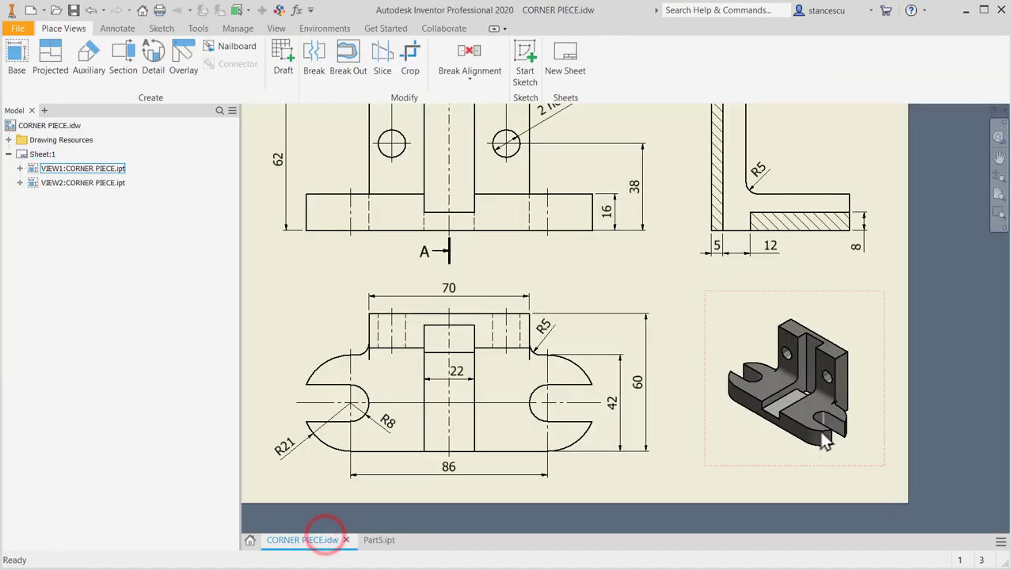
pyautogui.scroll(3, 800, 400)
pyautogui.scroll(3, 813, 395)
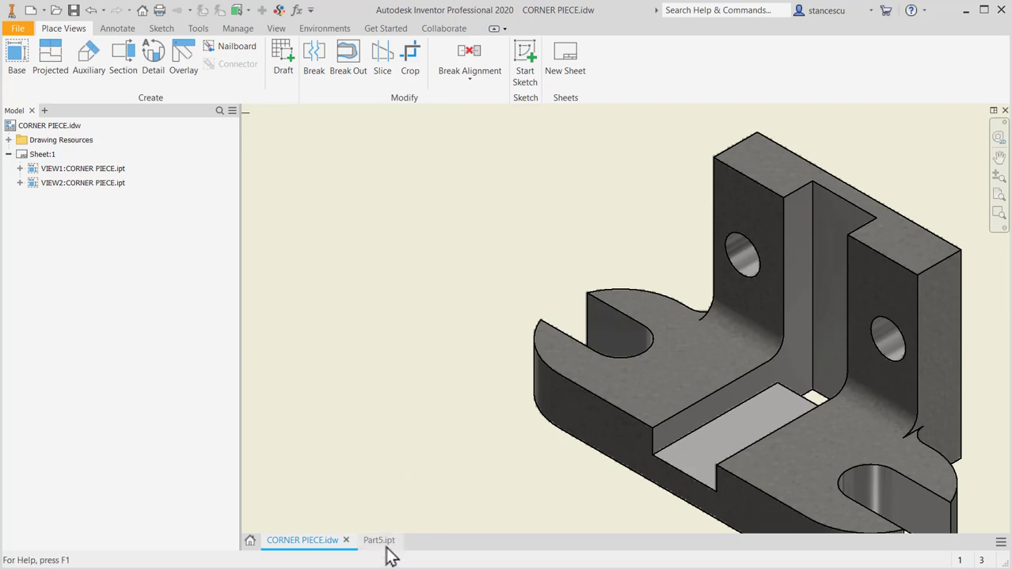
pyautogui.scroll(-3, 424, 425)
pyautogui.scroll(3, 414, 415)
pyautogui.moveTo(414, 415)
pyautogui.mouseDown(button='middle')
pyautogui.moveTo(628, 377)
pyautogui.moveTo(600, 396)
pyautogui.mouseUp(button='middle')
pyautogui.scroll(-3, 600, 396)
pyautogui.moveTo(480, 274); pyautogui.dragTo(535, 391, button='middle')
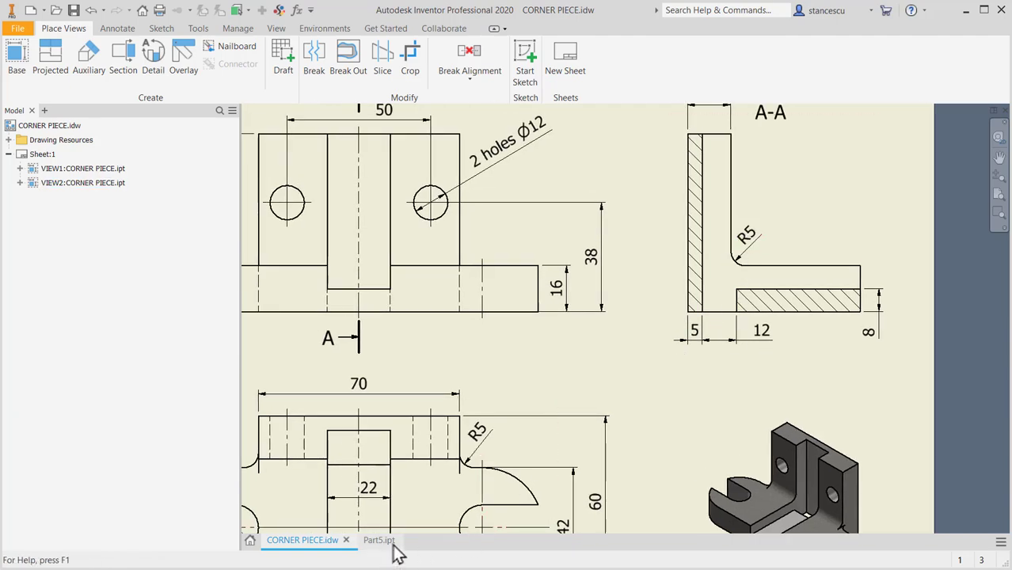
# Step: Examine the wall-to-base transition in the drawing's isometric view and return to the part
pyautogui.moveTo(698, 425); pyautogui.dragTo(633, 350, button='middle')
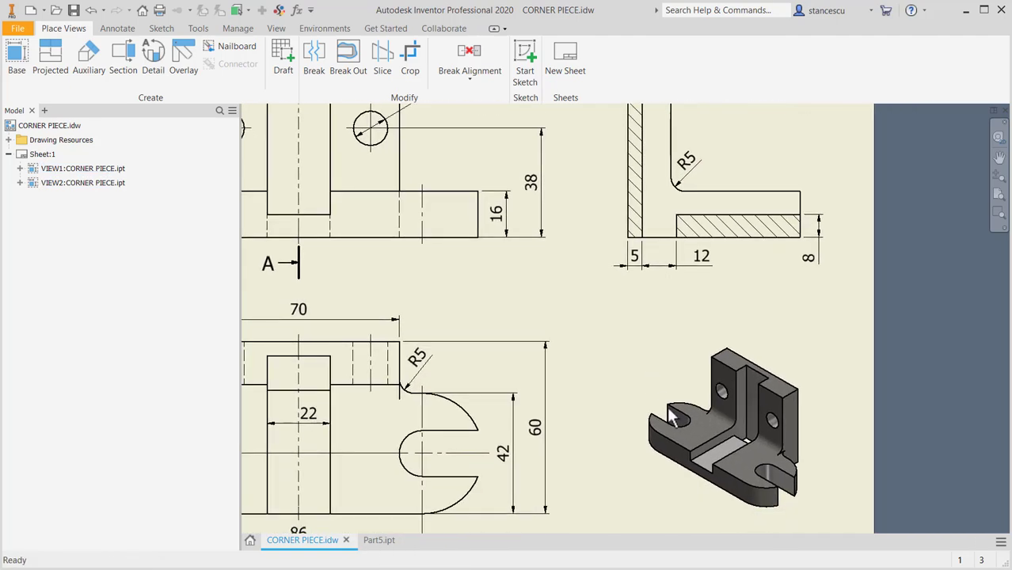
pyautogui.scroll(3, 754, 466)
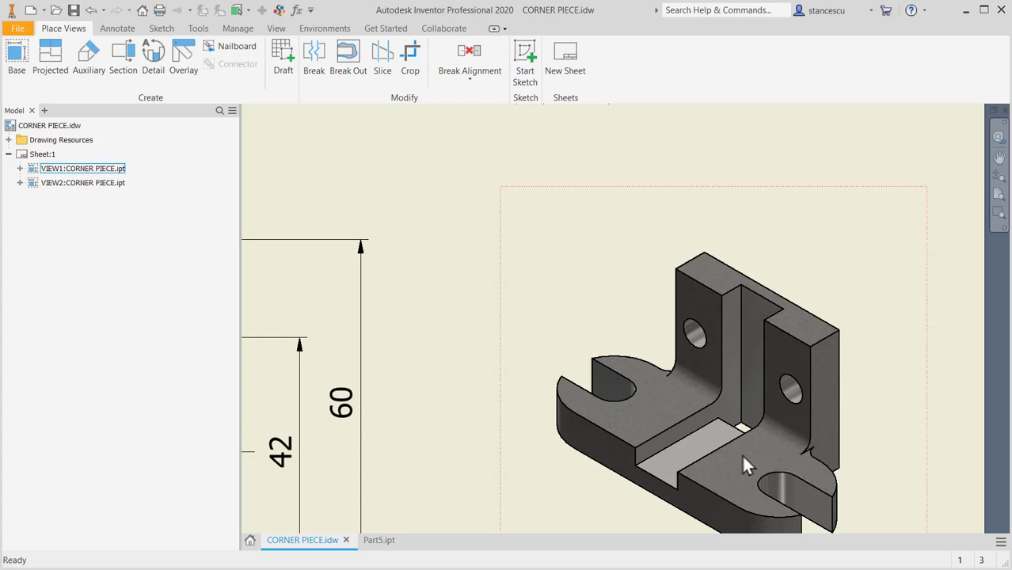
pyautogui.click(378, 541)
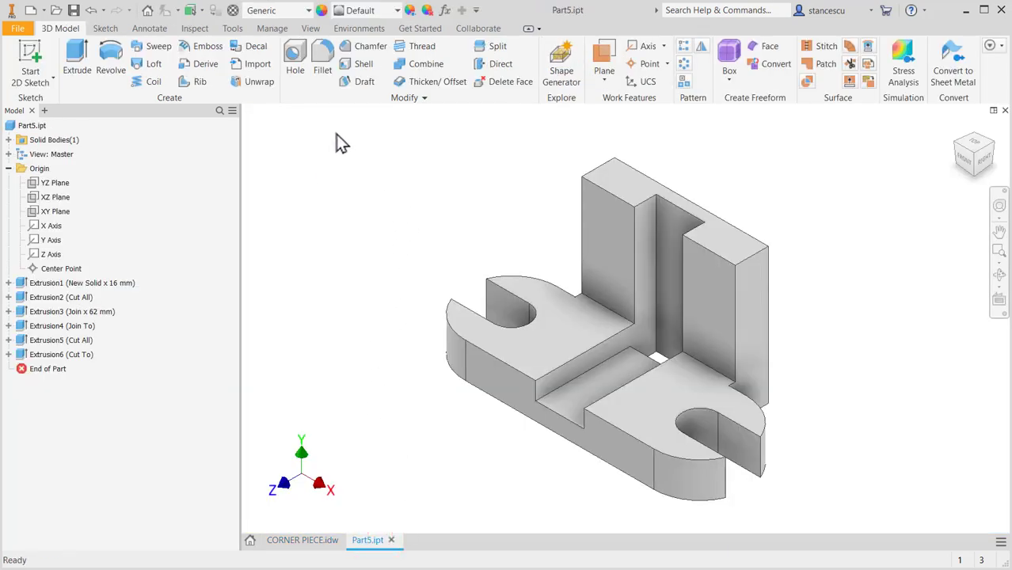
pyautogui.click(616, 316)
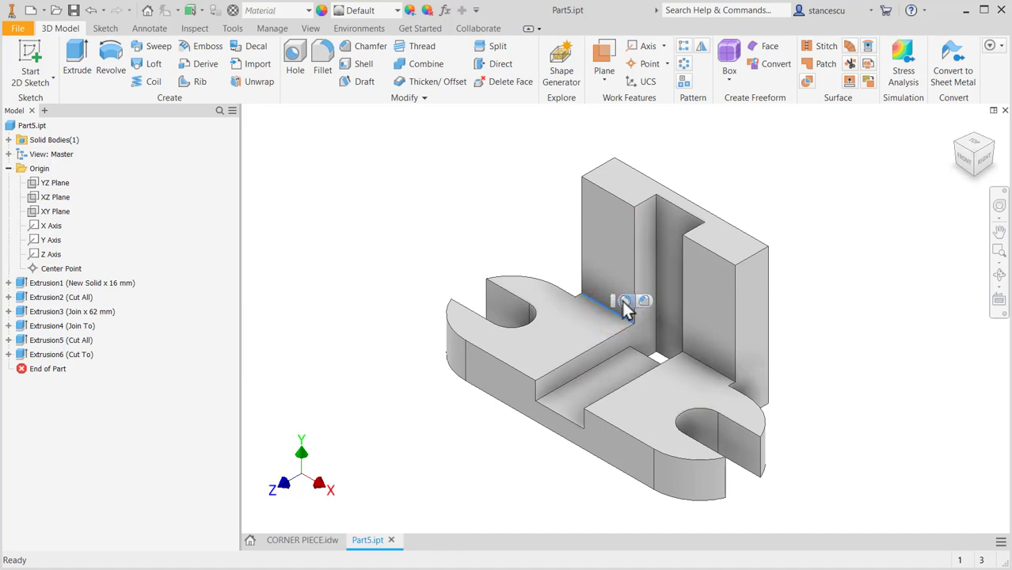
pyautogui.press('f')
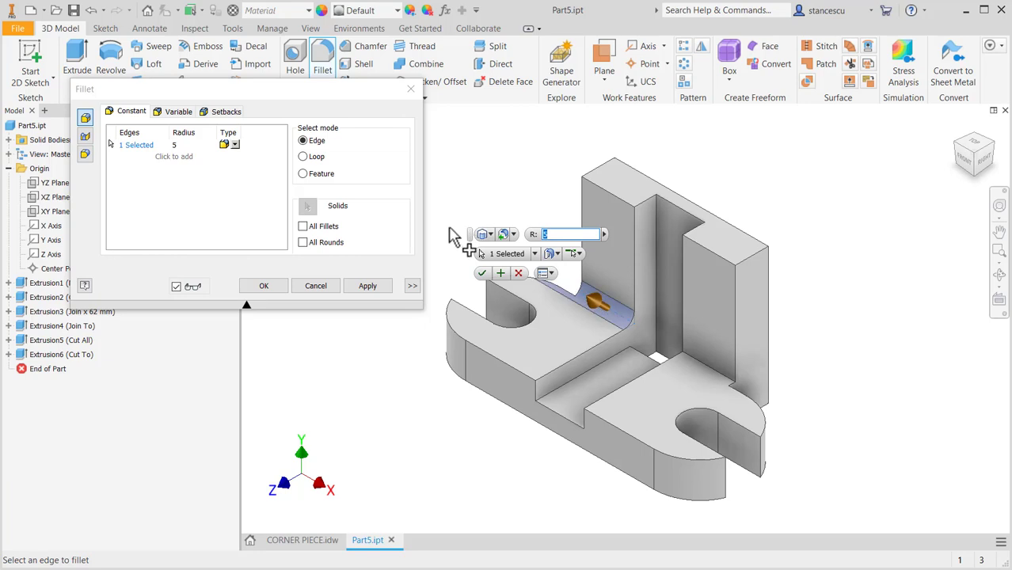
pyautogui.moveTo(576, 319); pyautogui.dragTo(655, 422, button='middle')
pyautogui.keyDown('shift'); pyautogui.moveTo(634, 354); pyautogui.dragTo(698, 362, button='middle'); pyautogui.keyUp('shift')
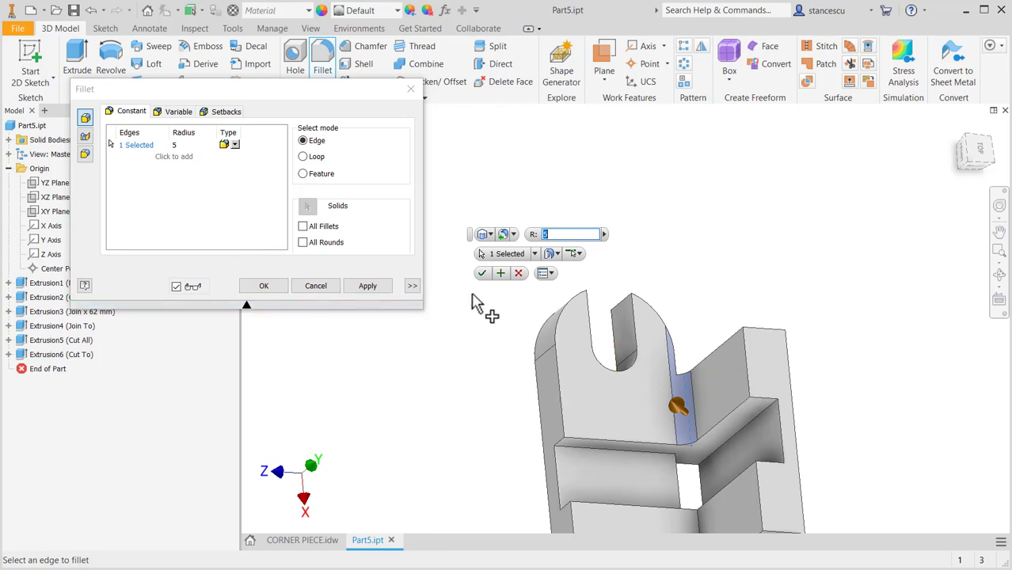
pyautogui.click(519, 273)
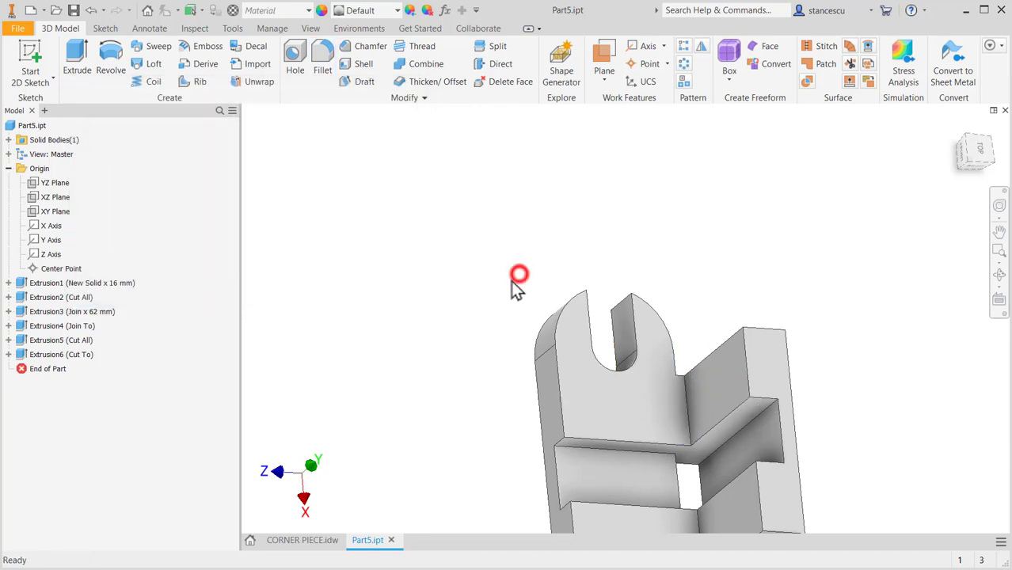
# Step: Make the 5 mm radius circle sketched on the channel's side face tangent to the wall's front edge and the base's upper edge
pyautogui.keyDown('shift'); pyautogui.moveTo(501, 437); pyautogui.dragTo(696, 434, button='middle'); pyautogui.keyUp('shift')
pyautogui.scroll(3, 701, 434)
pyautogui.scroll(5, 715, 443)
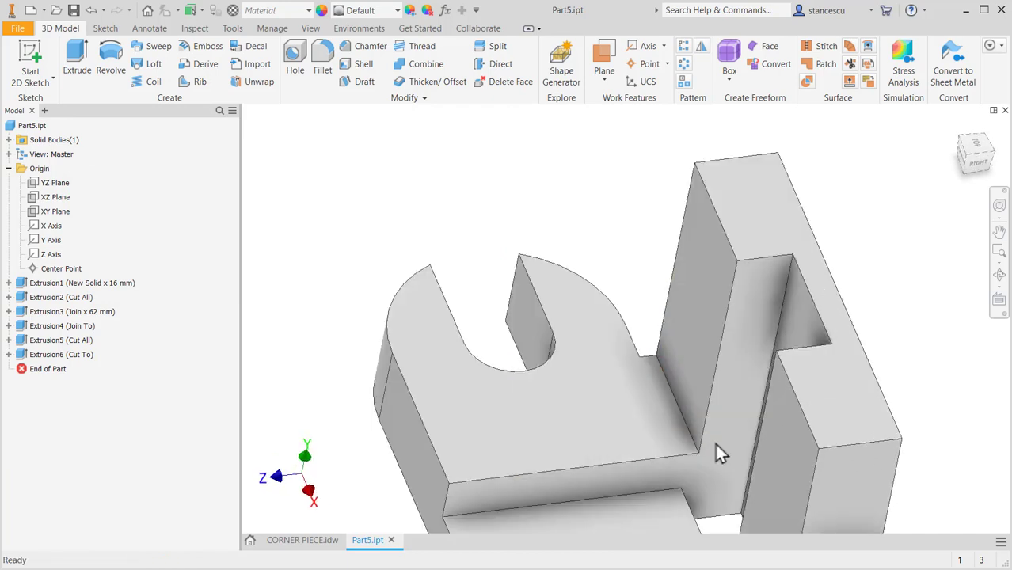
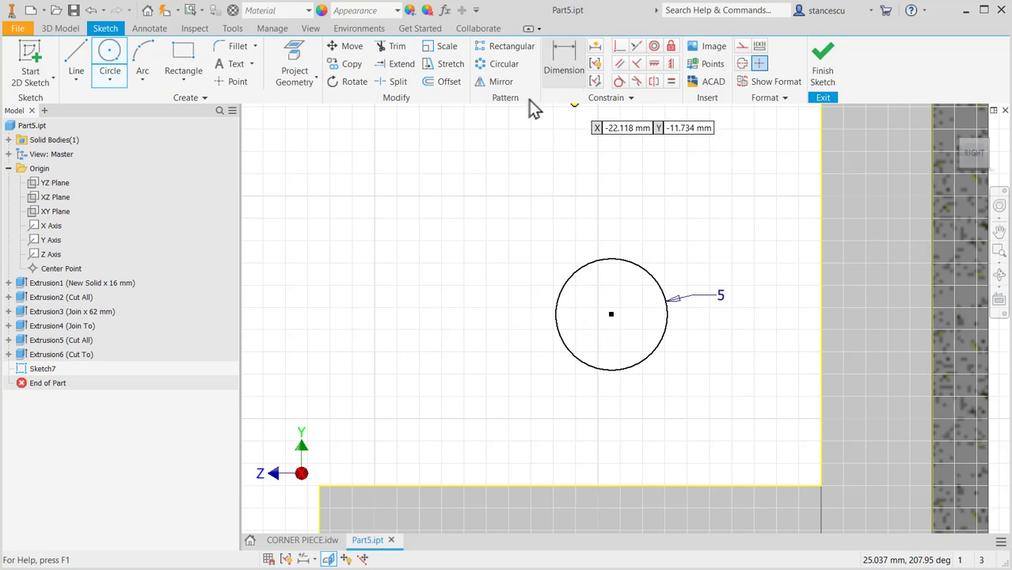
pyautogui.click(623, 82)
pyautogui.click(654, 275)
pyautogui.click(824, 352)
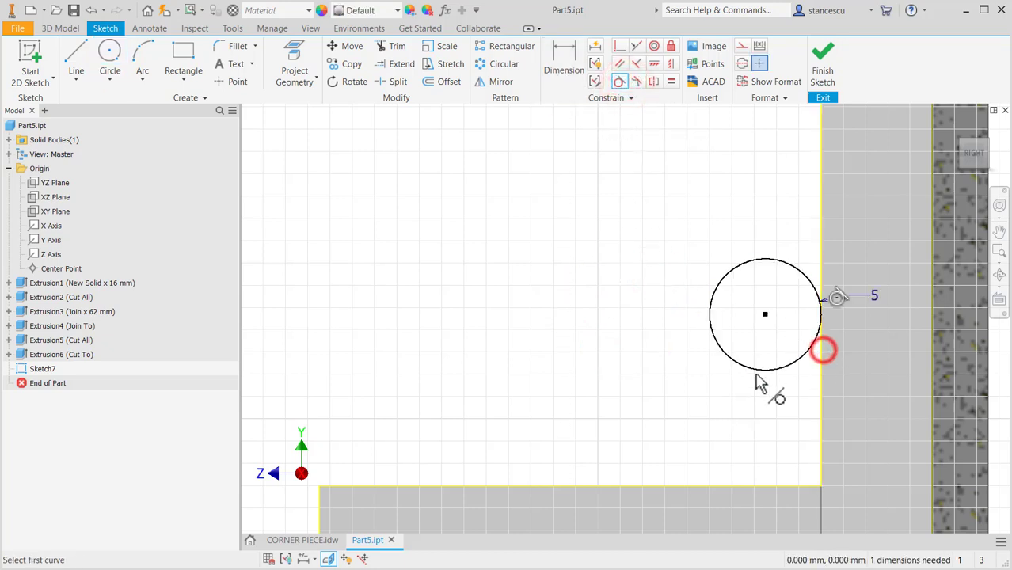
pyautogui.click(761, 366)
pyautogui.click(770, 484)
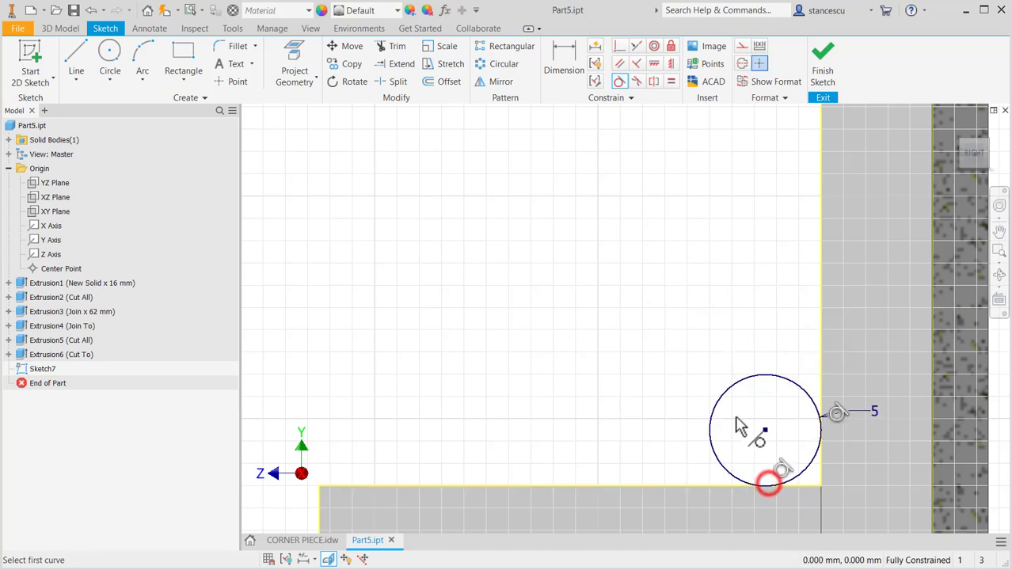
# Step: Trim the circle down to the quarter arc in the wall-to-base corner and finish the sketch
pyautogui.click(393, 46)
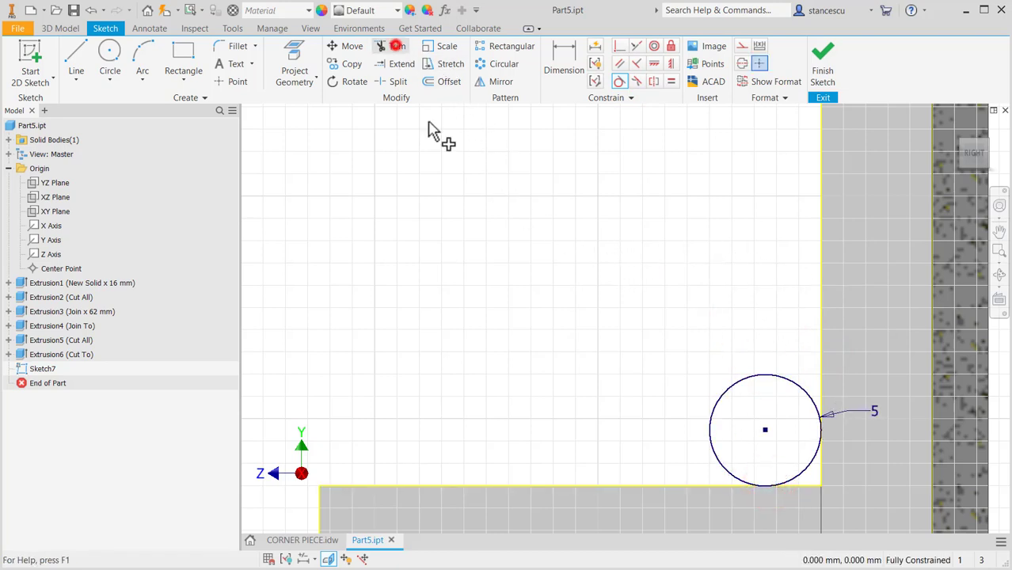
pyautogui.click(719, 402)
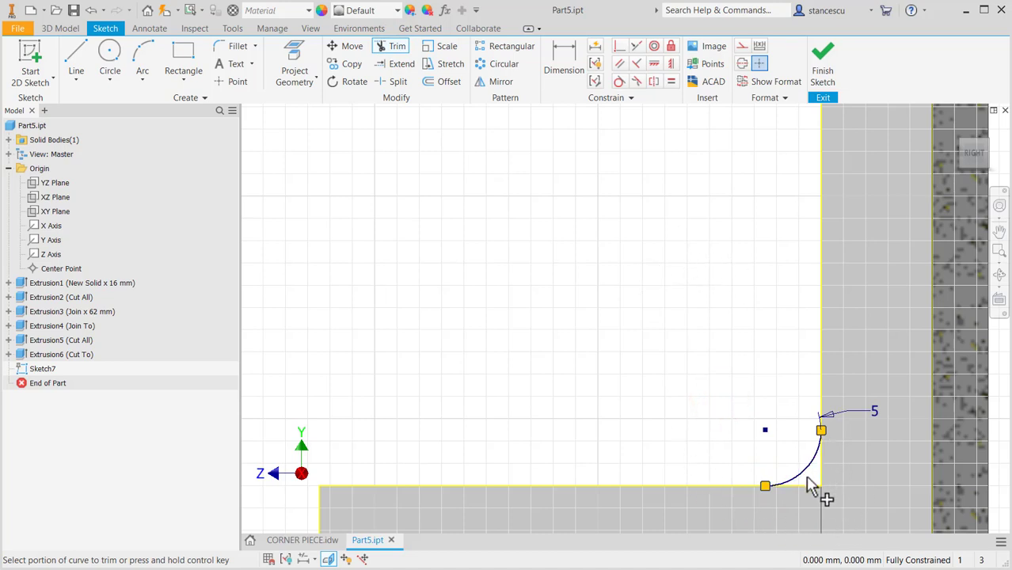
pyautogui.click(821, 71)
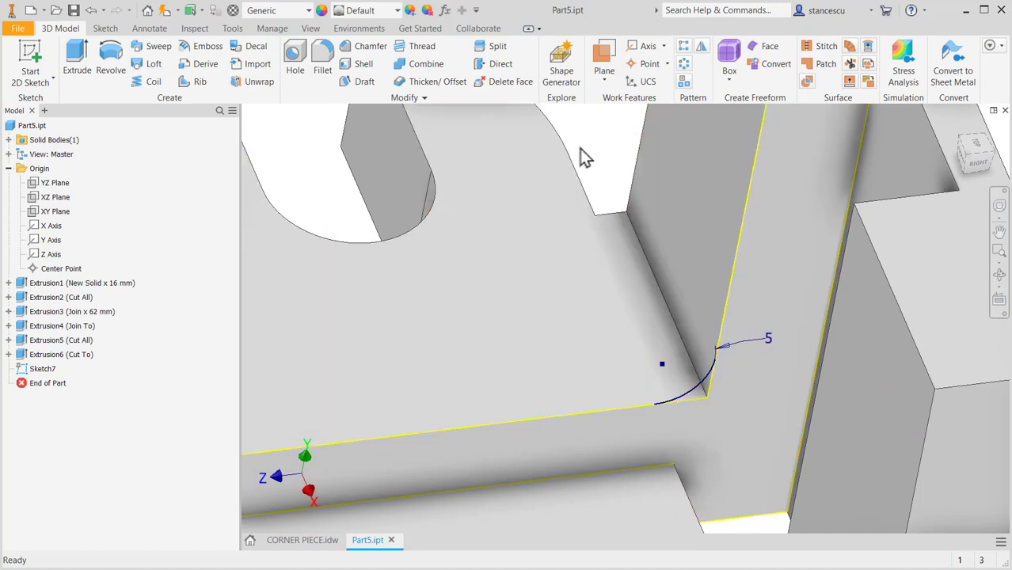
# Step: Extrude the small corner profile as a join in the flipped direction up to the wall's outer side face
pyautogui.click(76, 63)
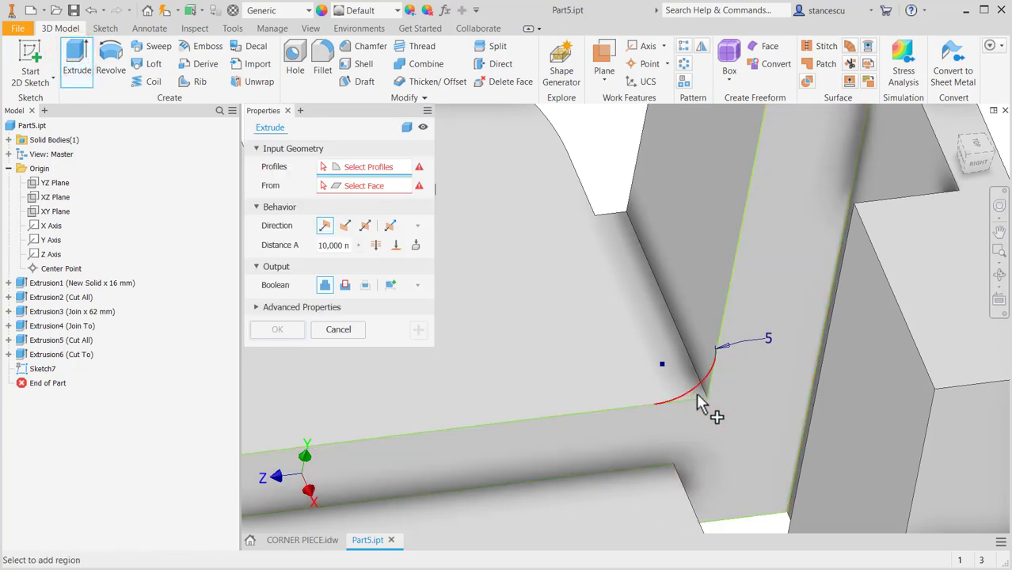
pyautogui.scroll(-4, 701, 385)
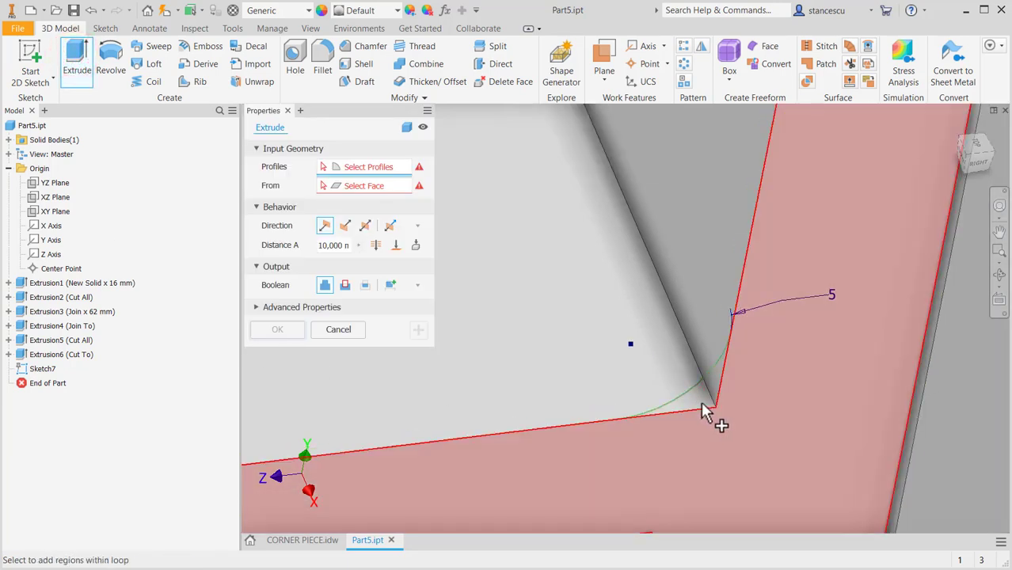
pyautogui.click(700, 401)
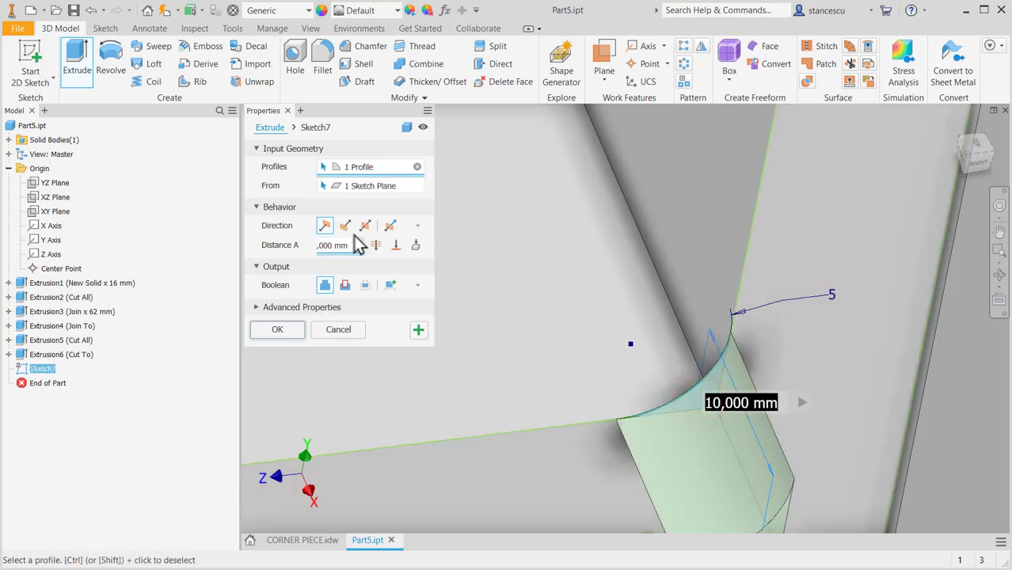
pyautogui.click(345, 226)
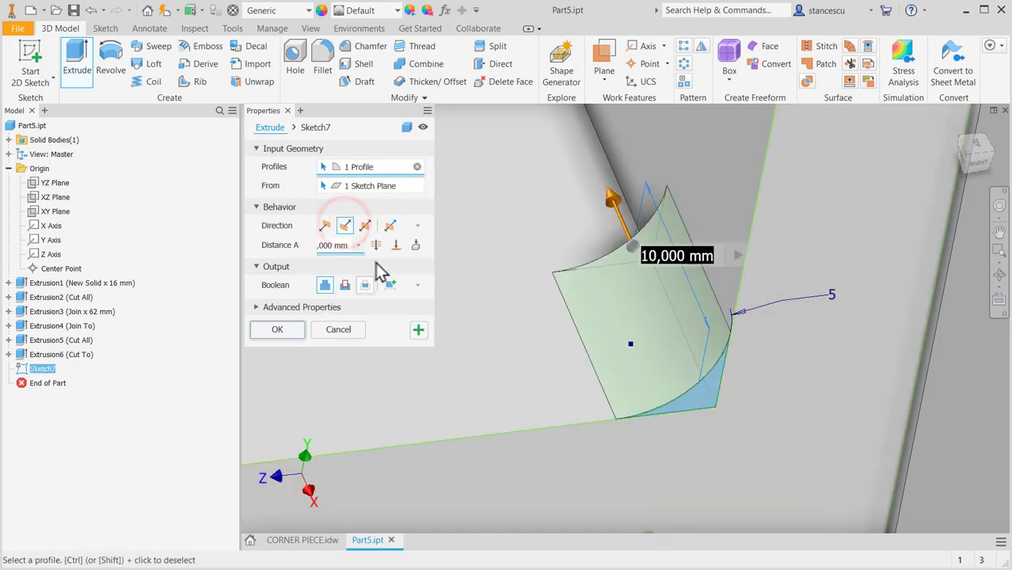
pyautogui.click(396, 244)
pyautogui.scroll(3, 651, 384)
pyautogui.moveTo(592, 344); pyautogui.dragTo(723, 528, button='middle')
pyautogui.click(740, 180)
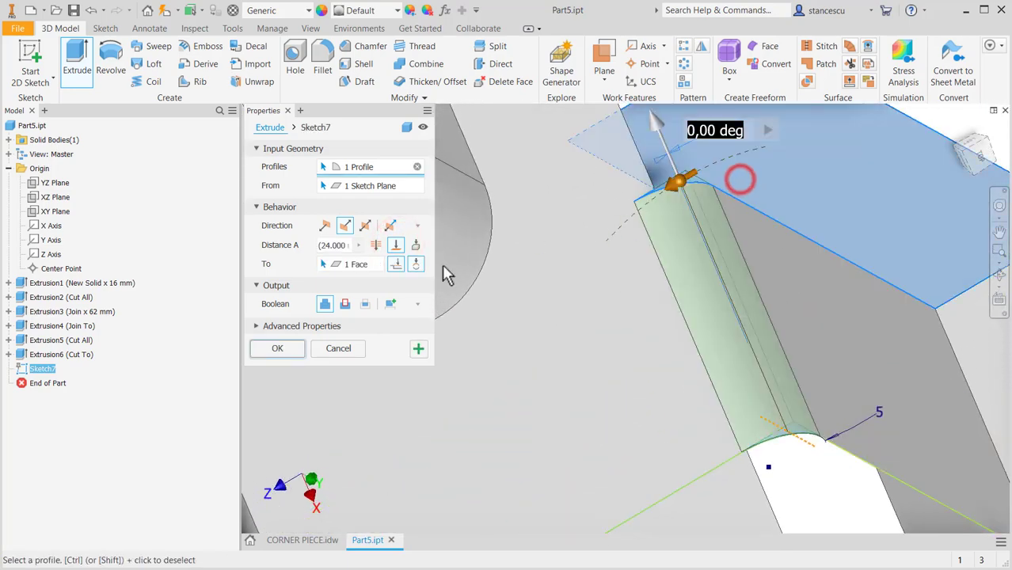
pyautogui.click(295, 349)
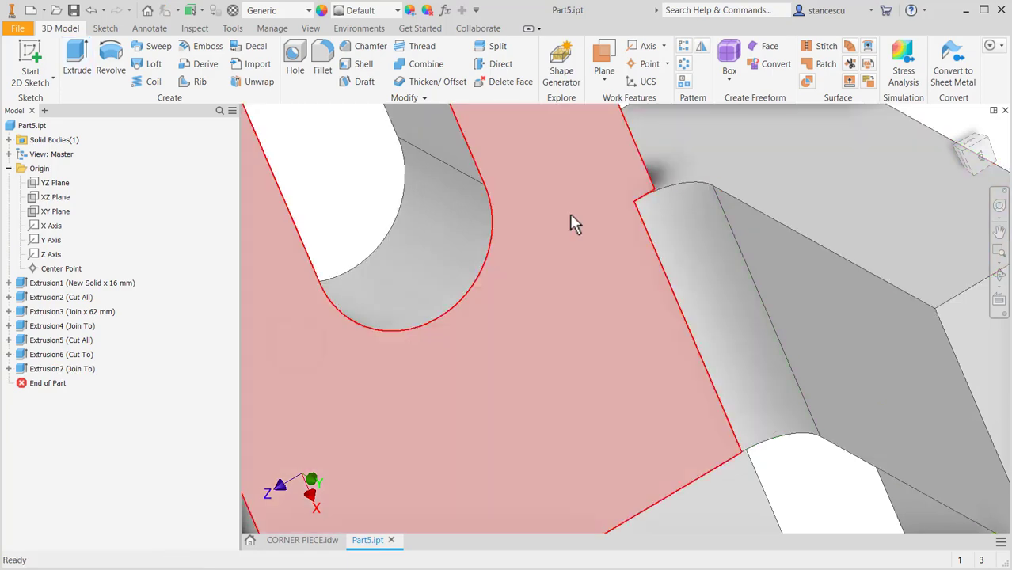
# Step: Mirror the extruded corner fillet about the YZ plane to the other side of the channel
pyautogui.keyDown('shift'); pyautogui.moveTo(615, 252); pyautogui.dragTo(652, 267, button='middle'); pyautogui.keyUp('shift')
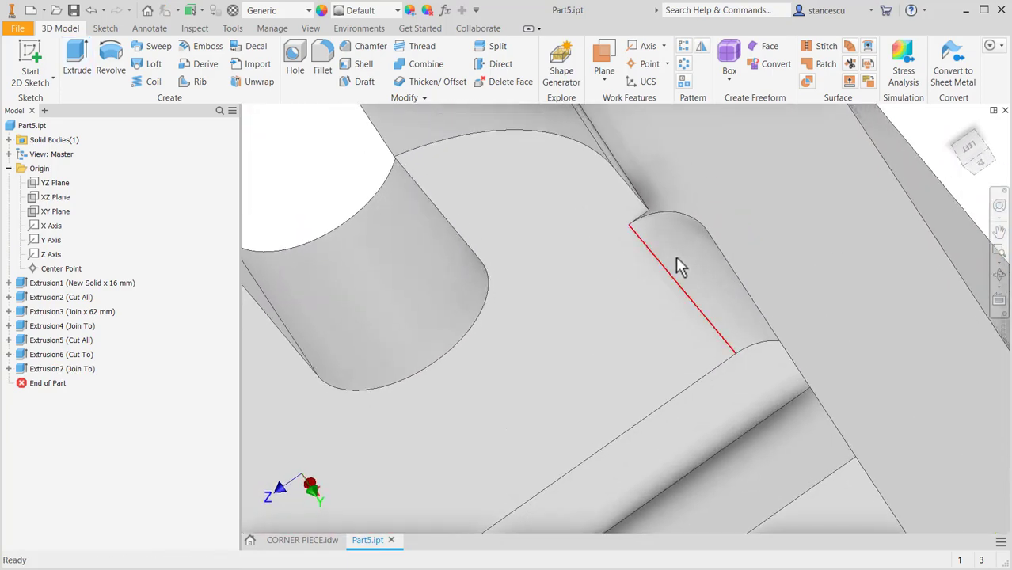
pyautogui.scroll(3, 662, 221)
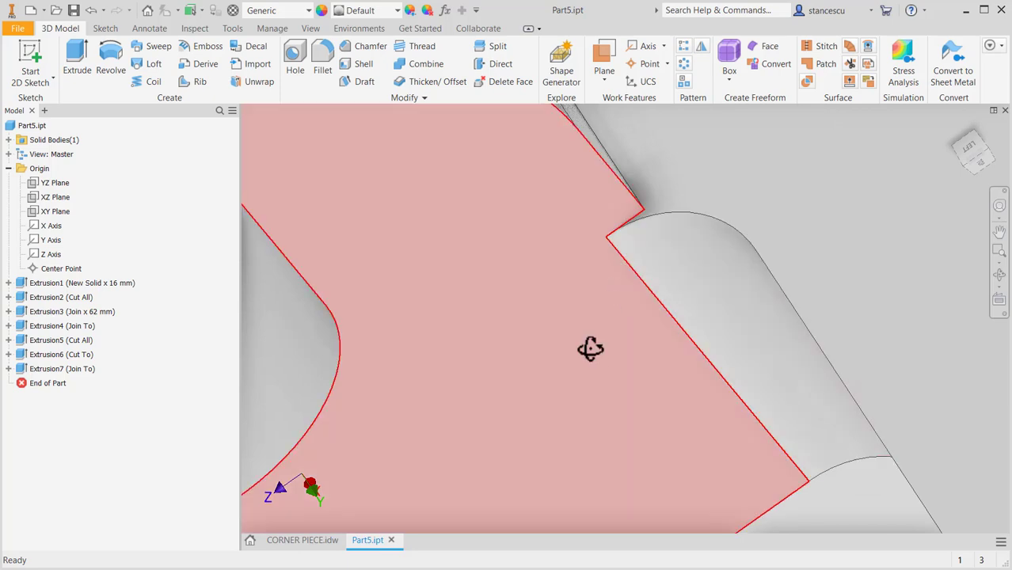
pyautogui.keyDown('shift'); pyautogui.moveTo(590, 349); pyautogui.dragTo(574, 286, button='middle'); pyautogui.keyUp('shift')
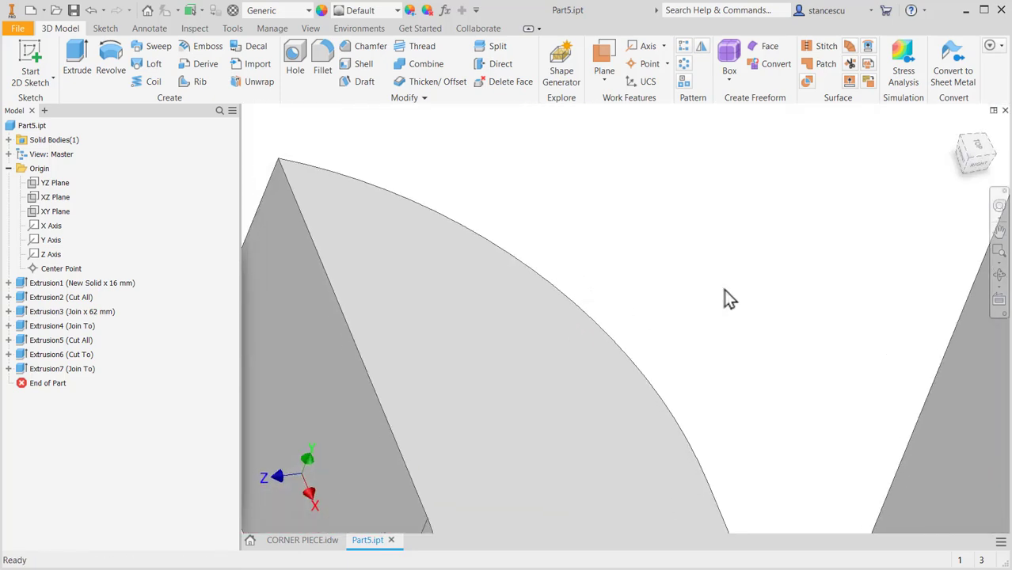
pyautogui.press('F6')
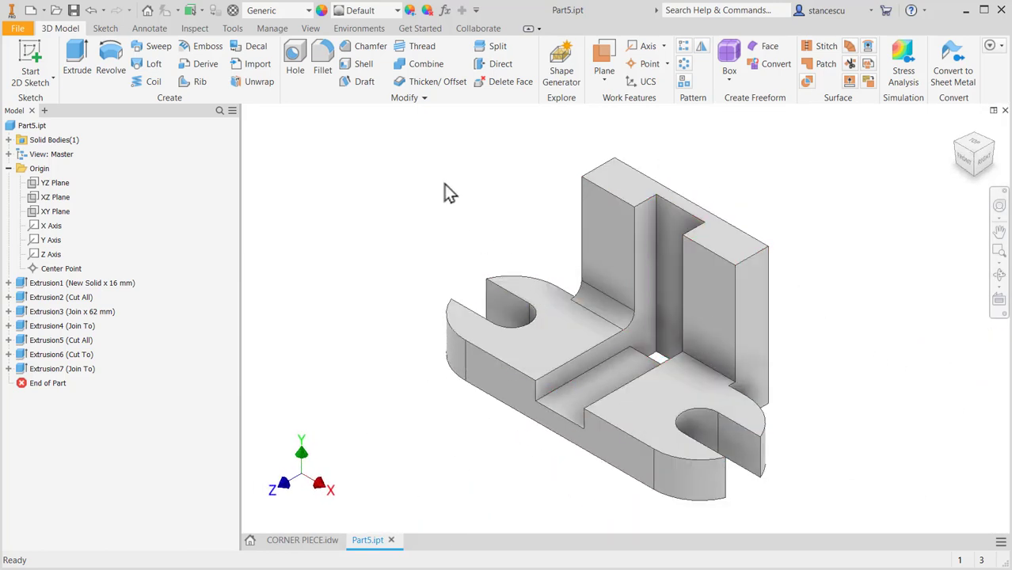
pyautogui.click(702, 47)
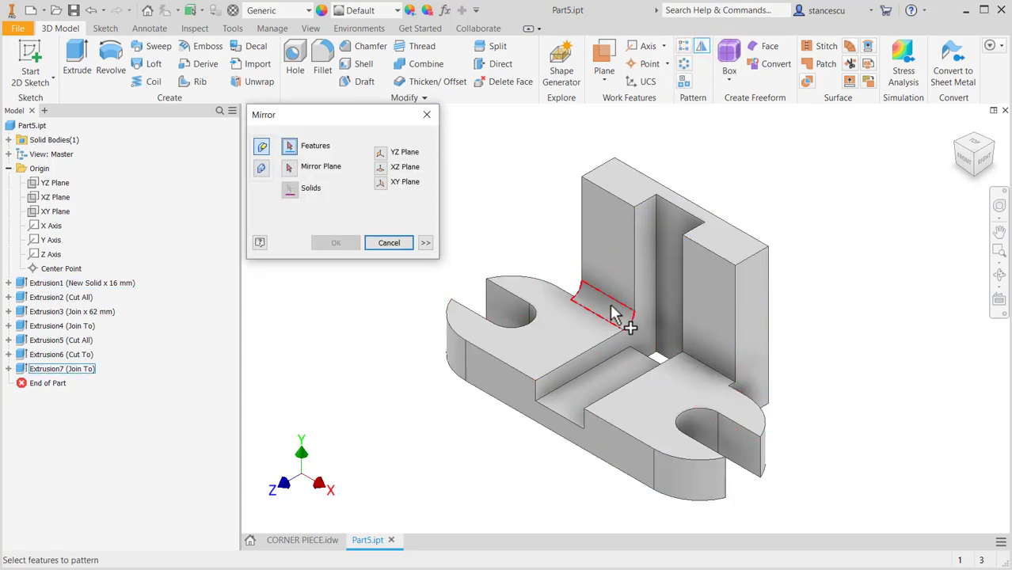
pyautogui.click(616, 311)
pyautogui.click(288, 168)
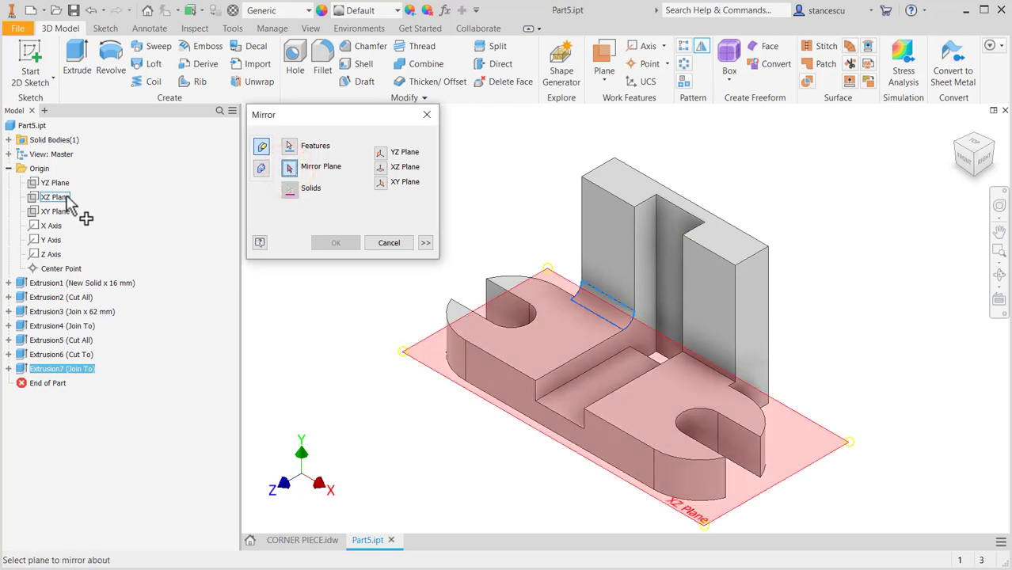
pyautogui.click(54, 183)
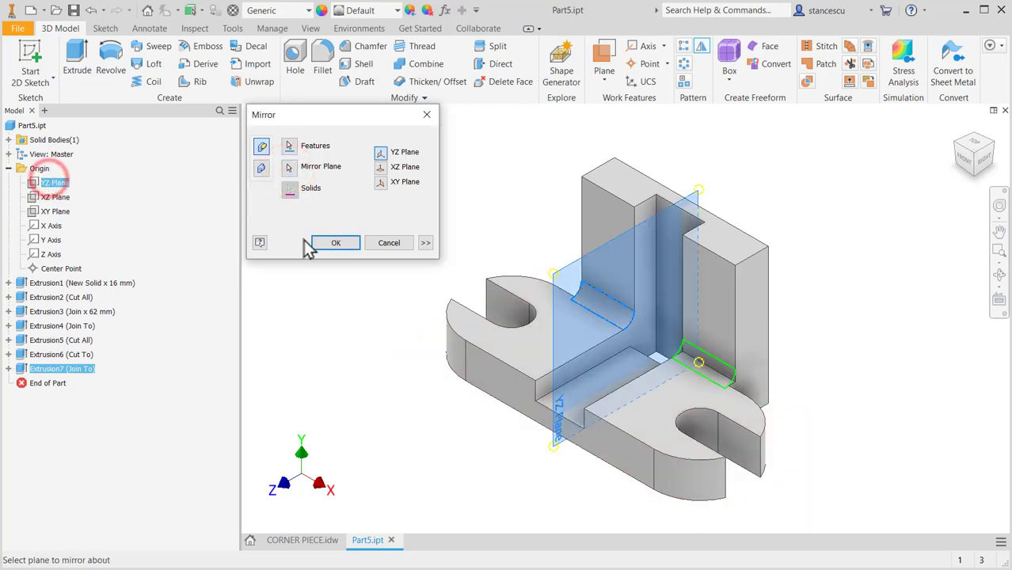
pyautogui.click(336, 244)
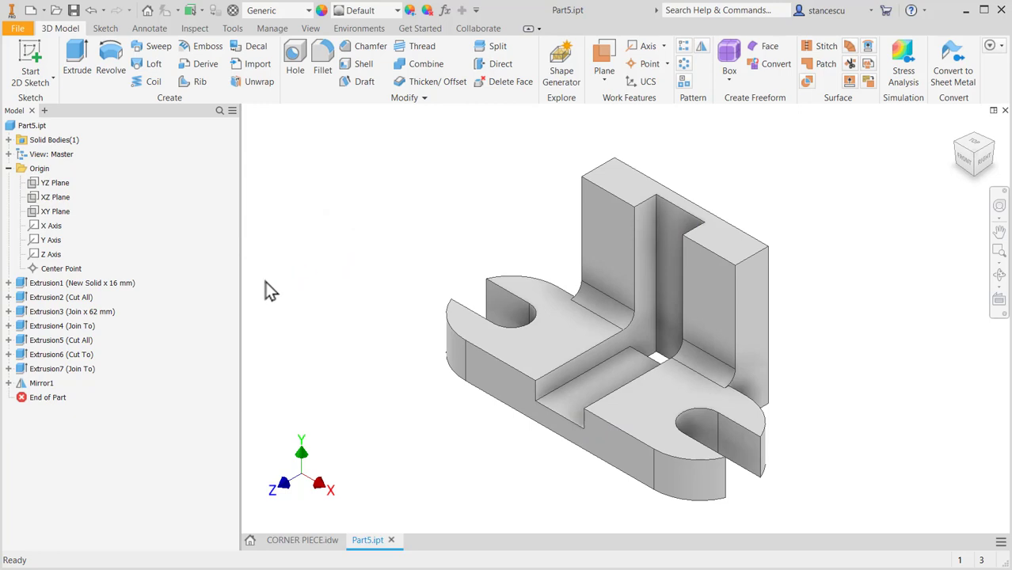
# Step: Examine the corners between the wall's sides and the base in the drawing's plan view, and return to the part
pyautogui.click(284, 544)
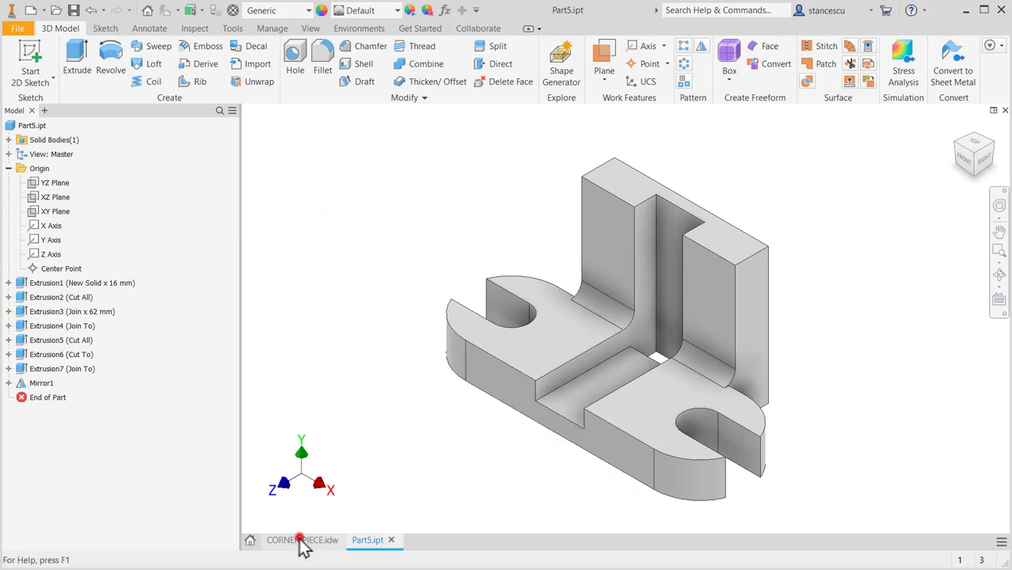
pyautogui.scroll(2, 412, 321)
pyautogui.moveTo(411, 320); pyautogui.dragTo(603, 453, button='middle')
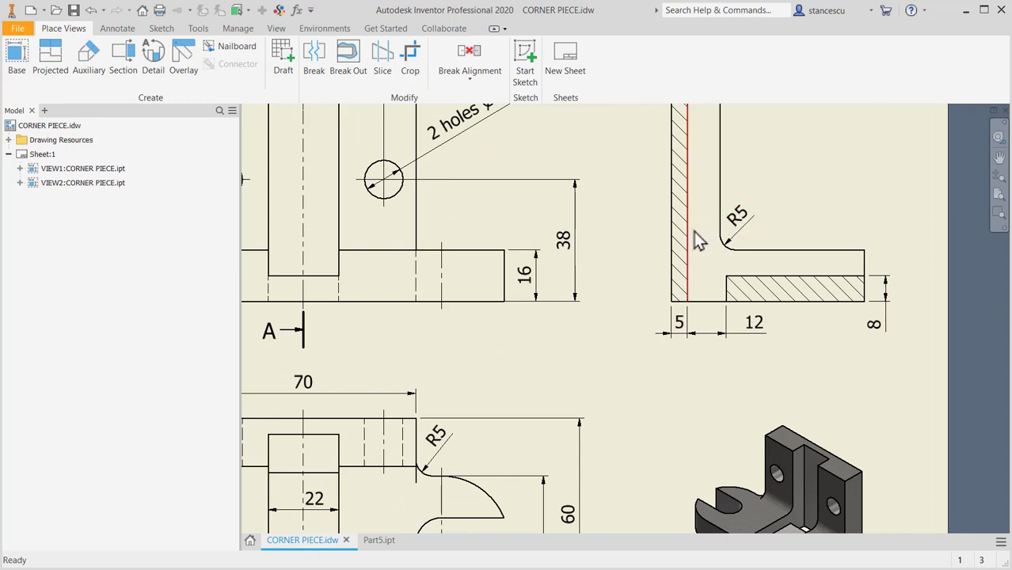
pyautogui.moveTo(579, 346); pyautogui.dragTo(710, 266, button='middle')
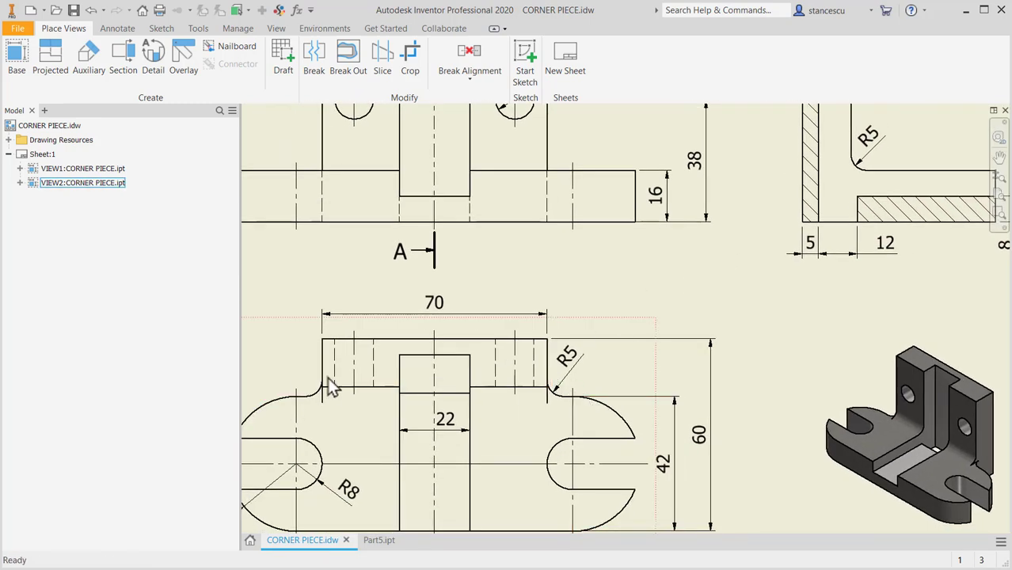
pyautogui.click(378, 541)
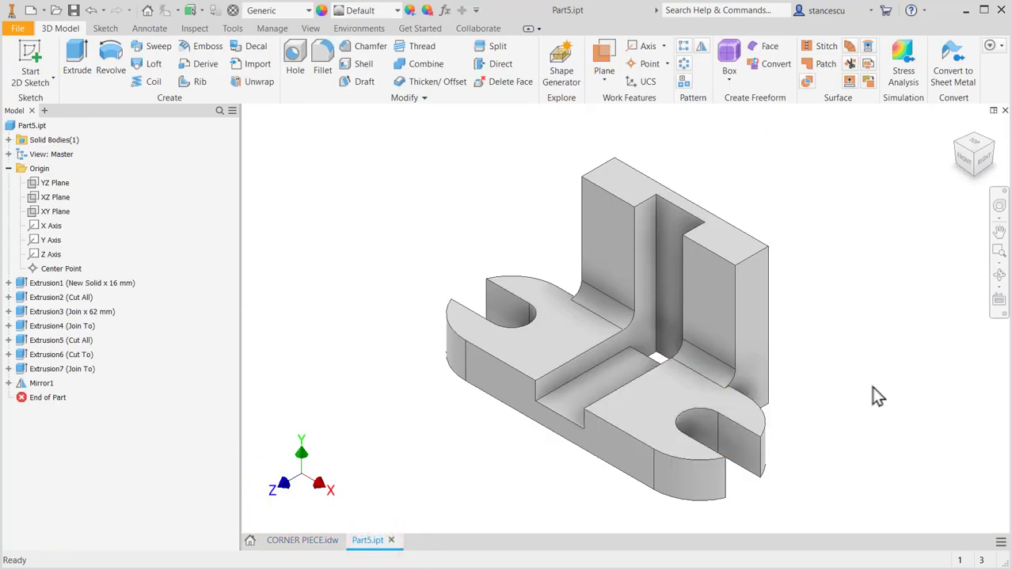
# Step: Fillet the two vertical corner edges between the wall's sides and the base with a 5 mm radius
pyautogui.keyDown('shift'); pyautogui.moveTo(878, 398); pyautogui.dragTo(782, 400, button='middle'); pyautogui.keyUp('shift')
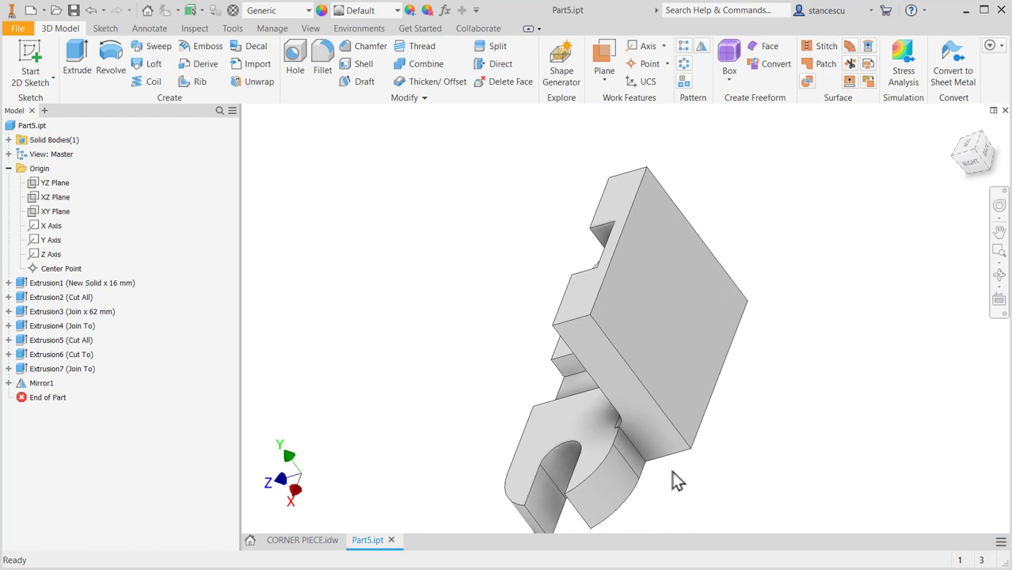
pyautogui.scroll(-3, 673, 479)
pyautogui.click(608, 436)
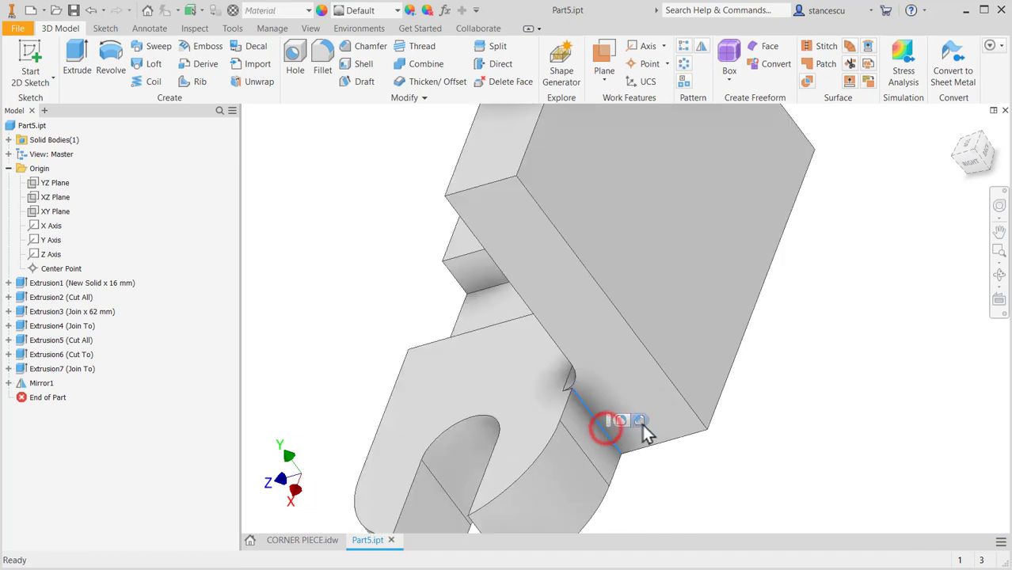
pyautogui.click(622, 421)
pyautogui.keyDown('shift'); pyautogui.moveTo(693, 280); pyautogui.dragTo(701, 320, button='middle'); pyautogui.keyUp('shift')
pyautogui.keyDown('shift'); pyautogui.moveTo(703, 177); pyautogui.dragTo(662, 177, button='middle'); pyautogui.keyUp('shift')
pyautogui.click(519, 197)
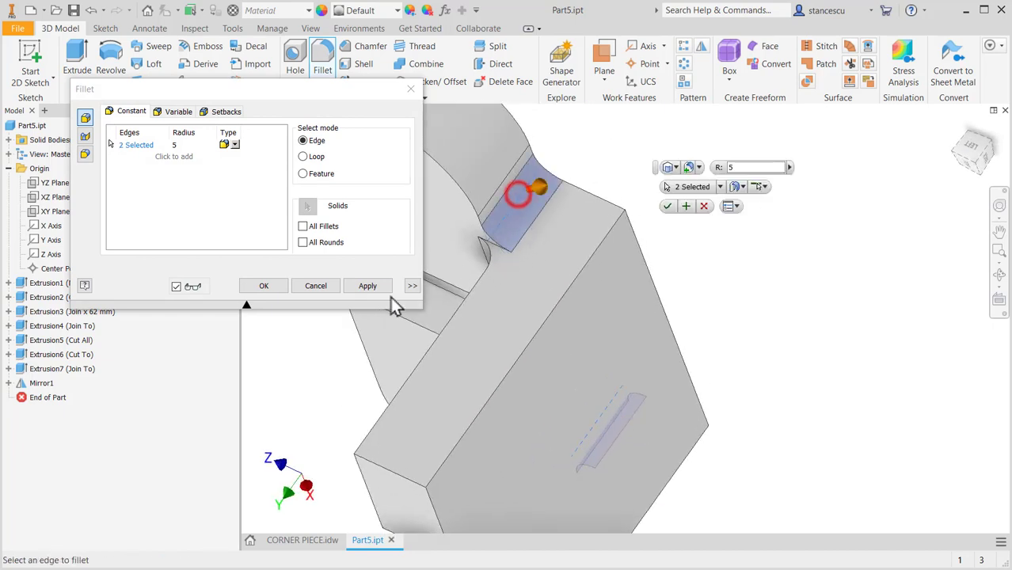
pyautogui.click(263, 286)
pyautogui.click(768, 305)
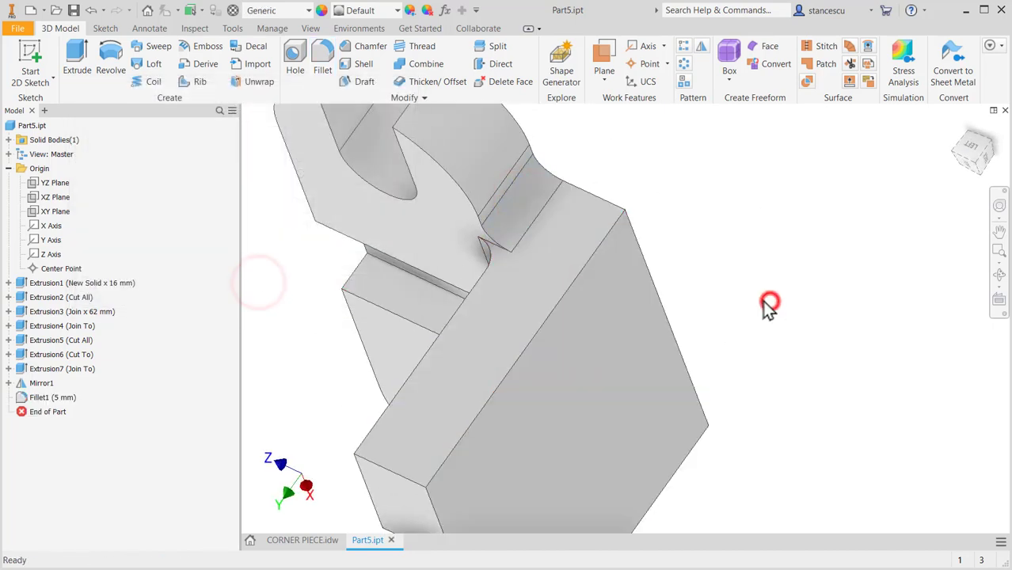
pyautogui.press('F6')
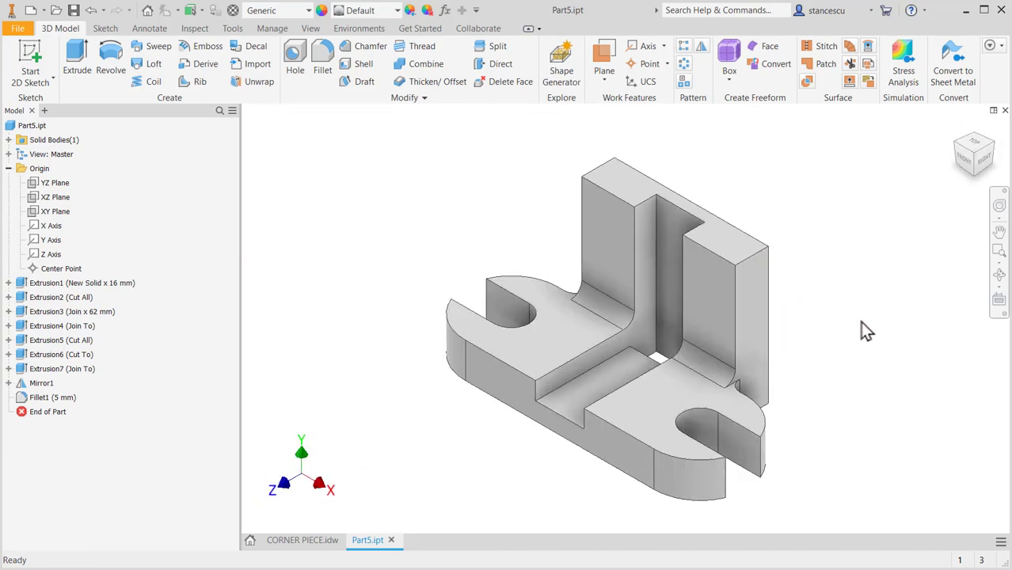
# Step: Check the hole positions in the drawing and sketch two centre points on the wall's front face, one on each side of the channel
pyautogui.click(295, 541)
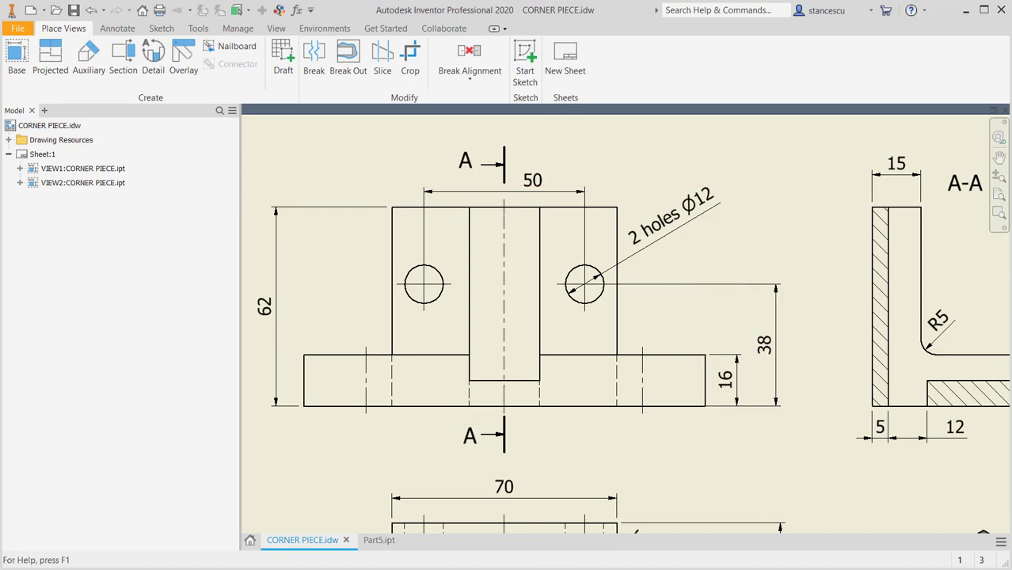
pyautogui.click(380, 541)
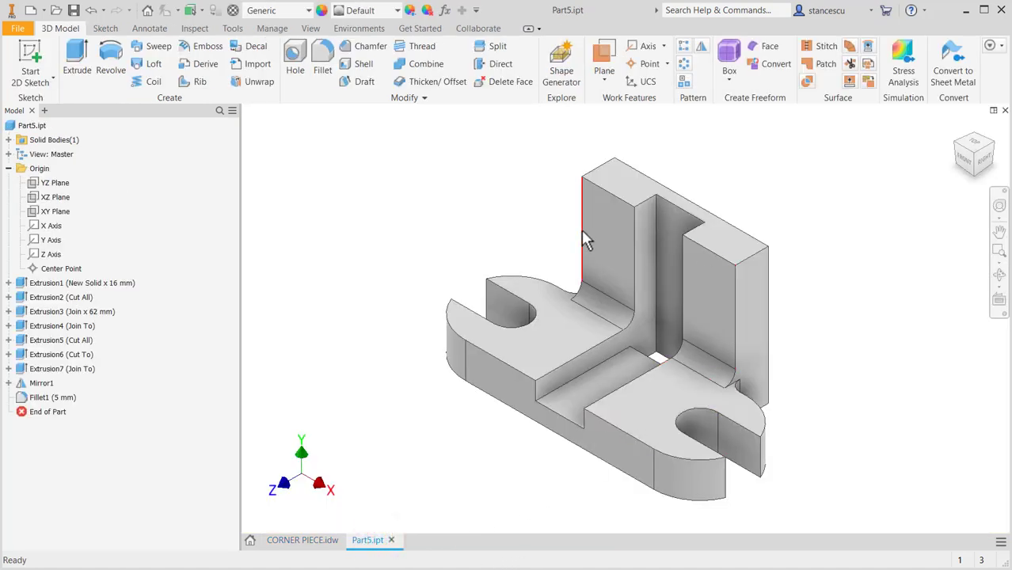
pyautogui.click(605, 251)
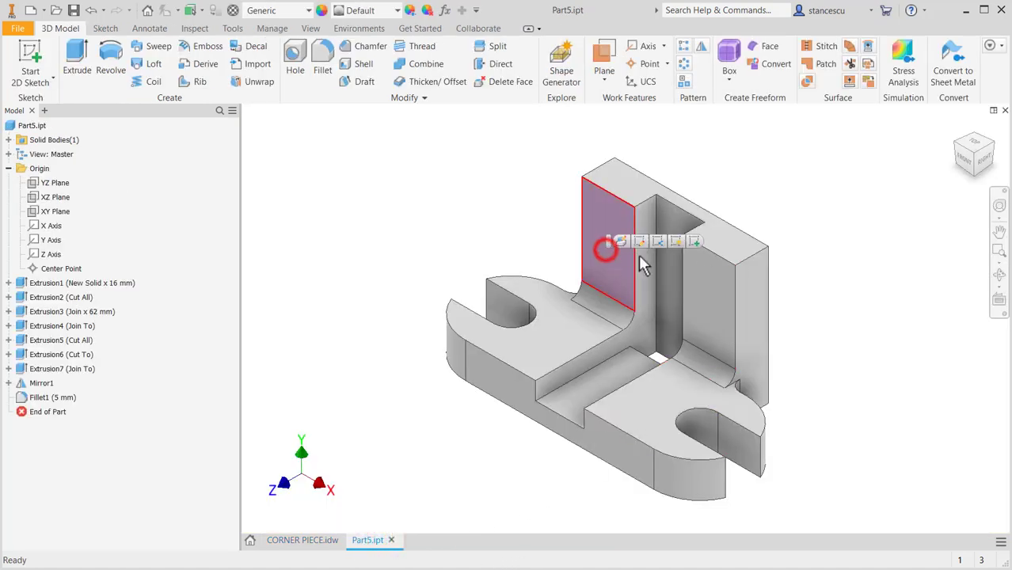
pyautogui.click(693, 243)
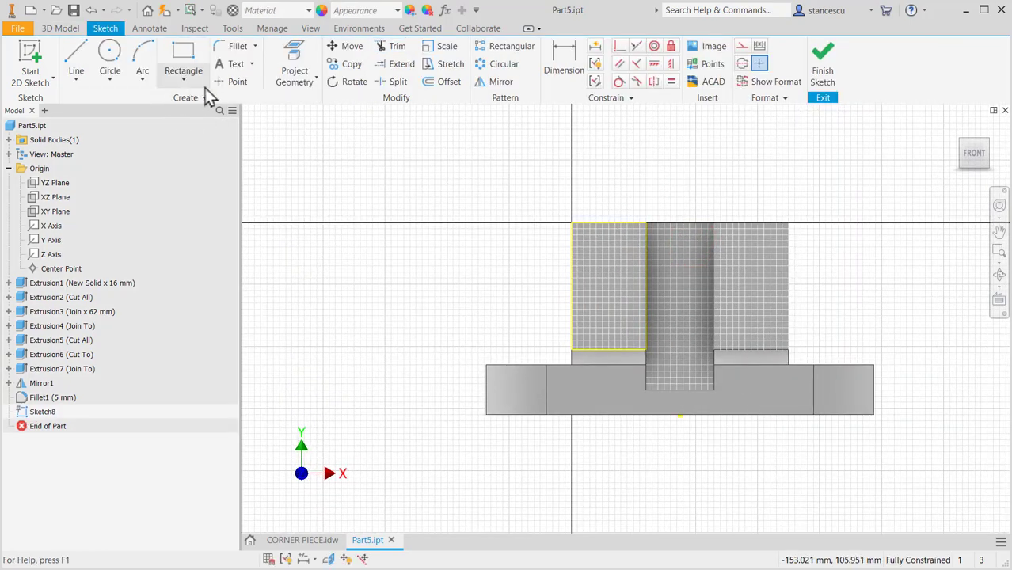
pyautogui.click(212, 81)
pyautogui.click(620, 271)
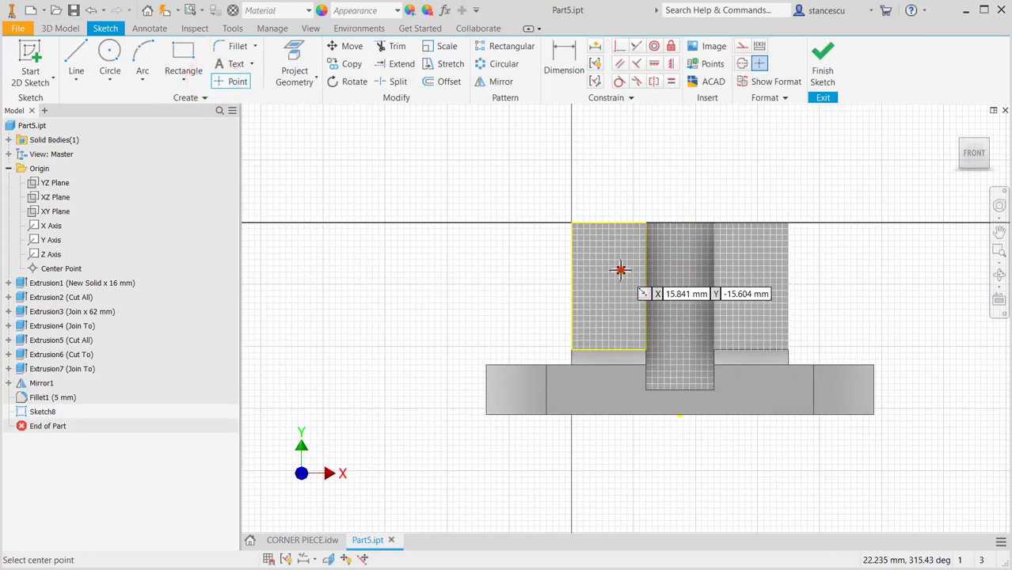
pyautogui.click(757, 306)
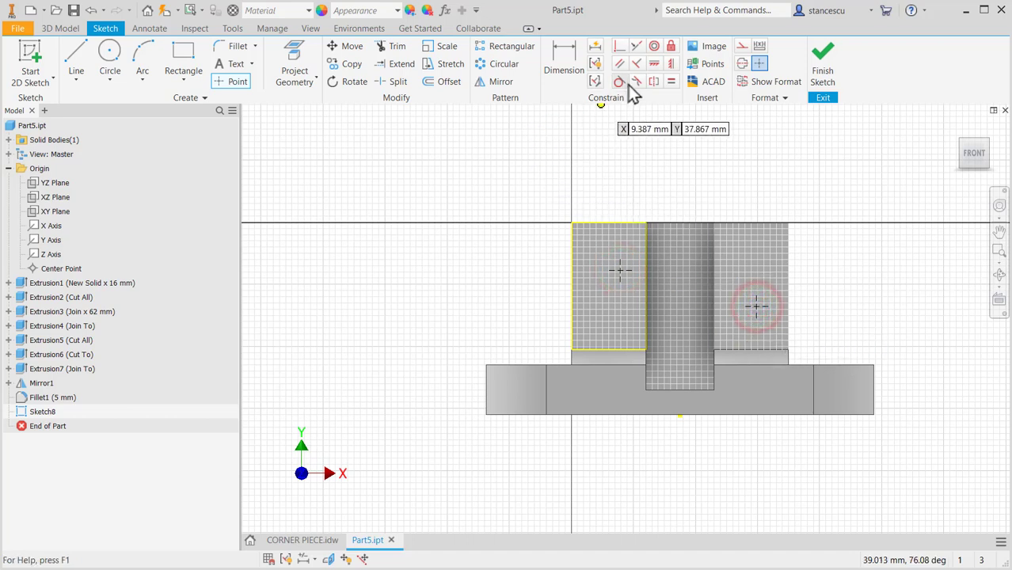
# Step: Connect the two hole centre points with a construction line
pyautogui.click(741, 45)
pyautogui.click(79, 54)
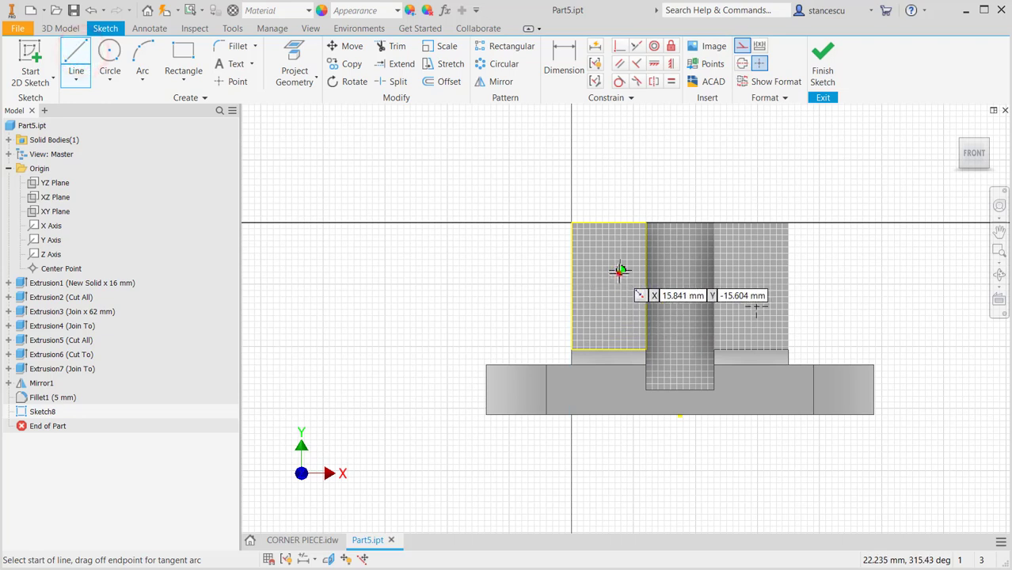
pyautogui.click(620, 270)
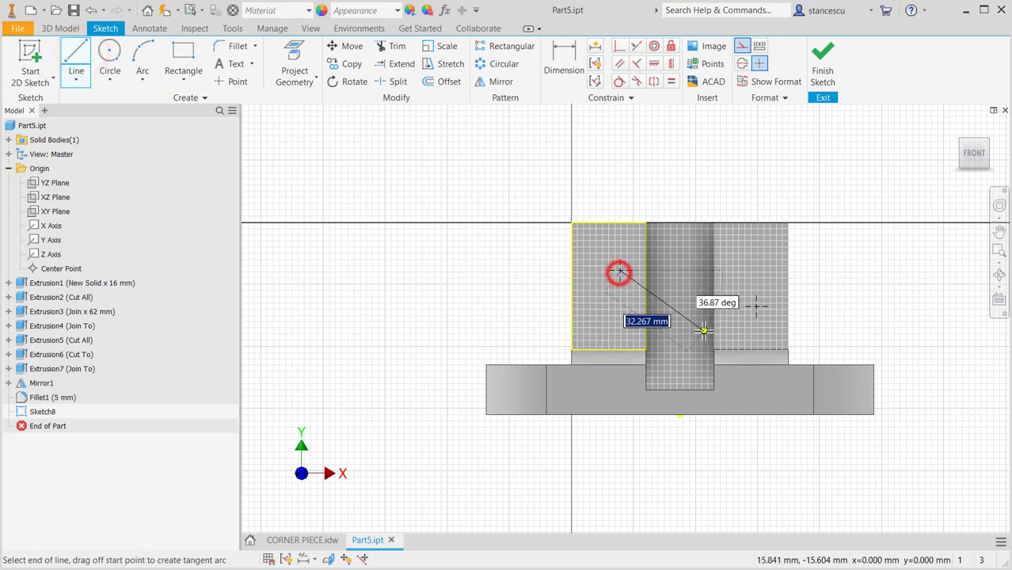
pyautogui.click(758, 302)
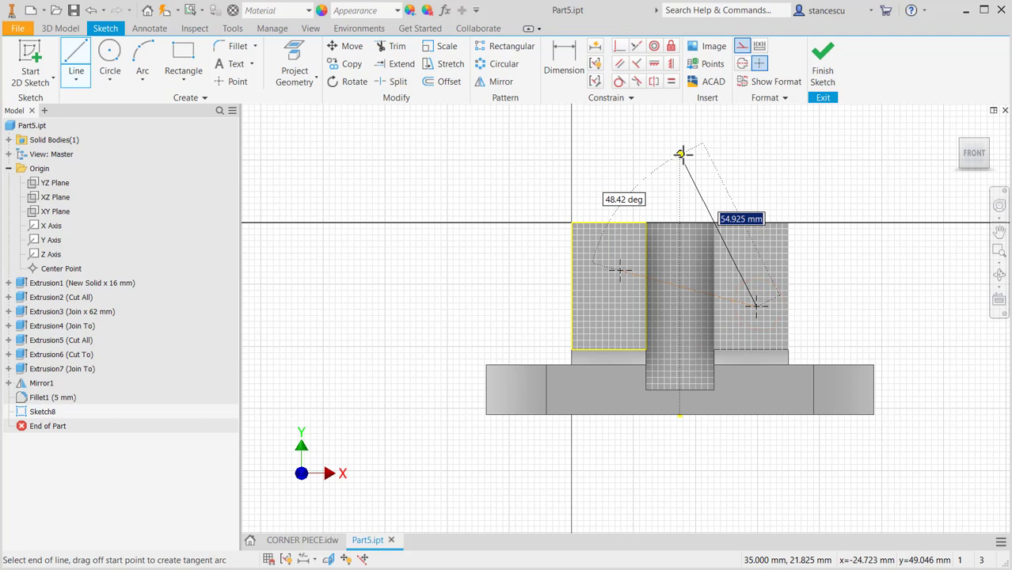
pyautogui.press('Escape')
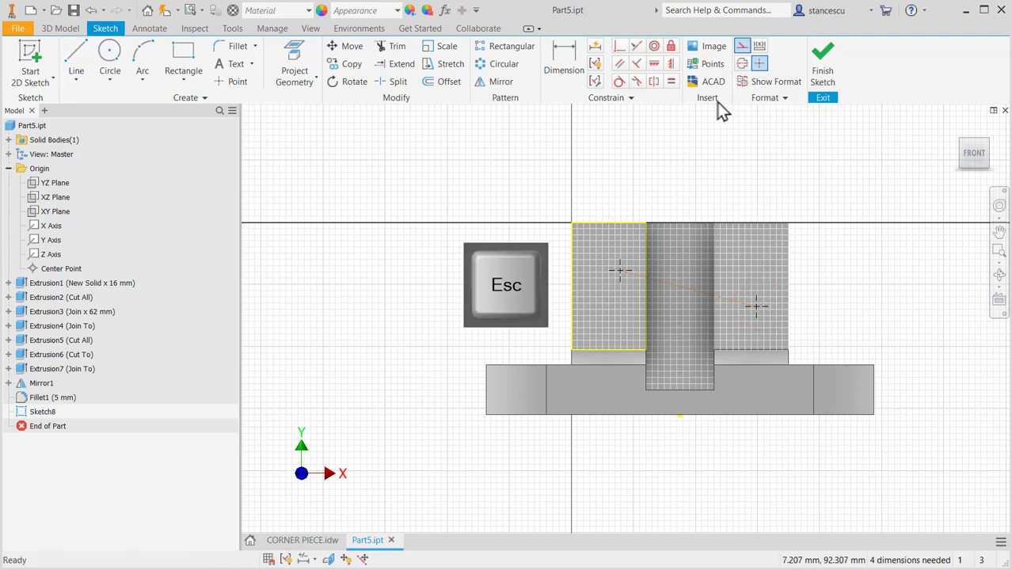
# Step: Constrain the construction line to horizontal and align its midpoint vertically with the midpoint of the base's bottom edge
pyautogui.click(651, 66)
pyautogui.click(675, 284)
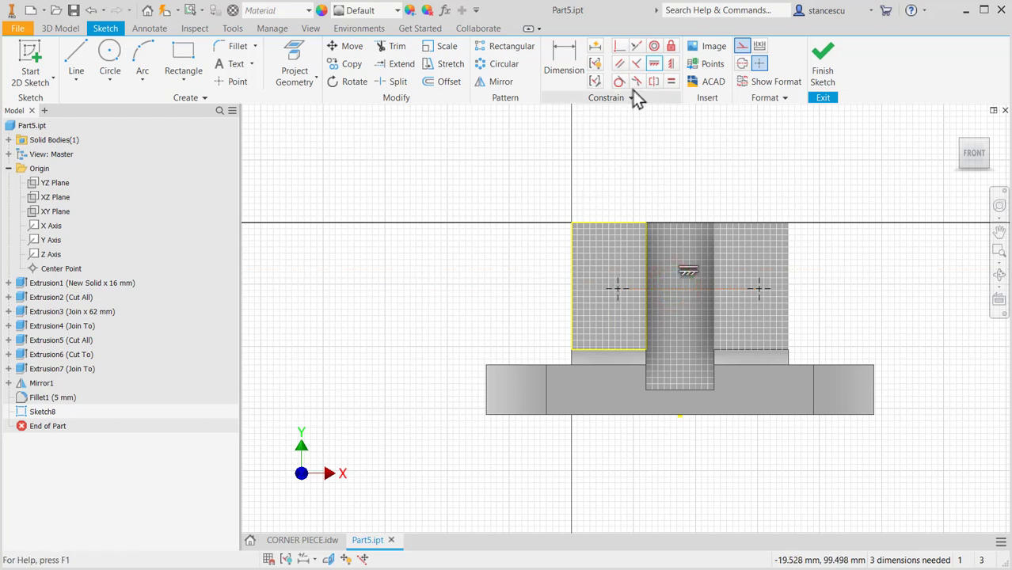
pyautogui.click(671, 64)
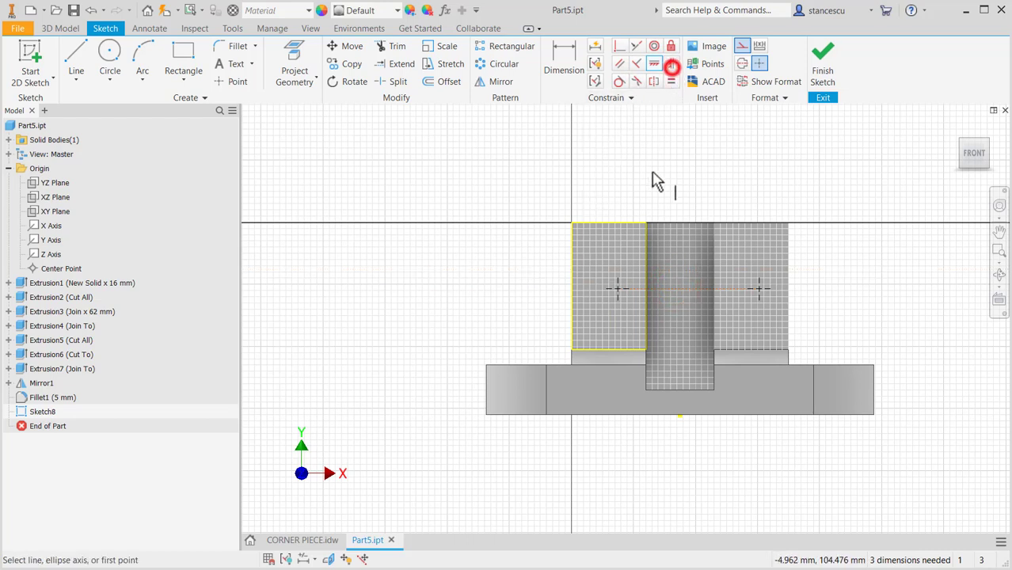
pyautogui.click(690, 288)
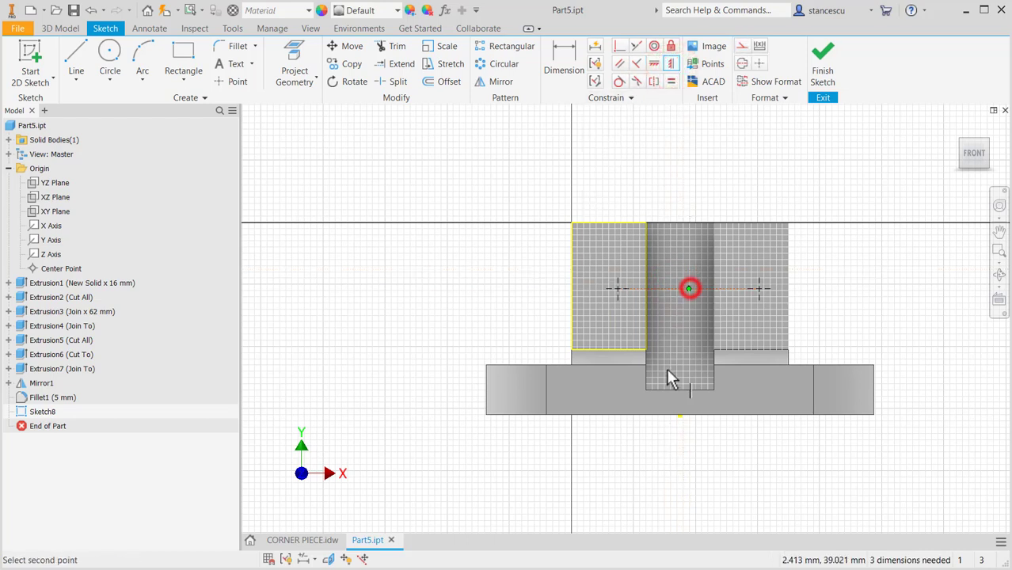
pyautogui.click(680, 415)
# Step: Dimension the construction line between the hole centres to 50 mm
pyautogui.click(569, 56)
pyautogui.click(654, 288)
pyautogui.click(663, 160)
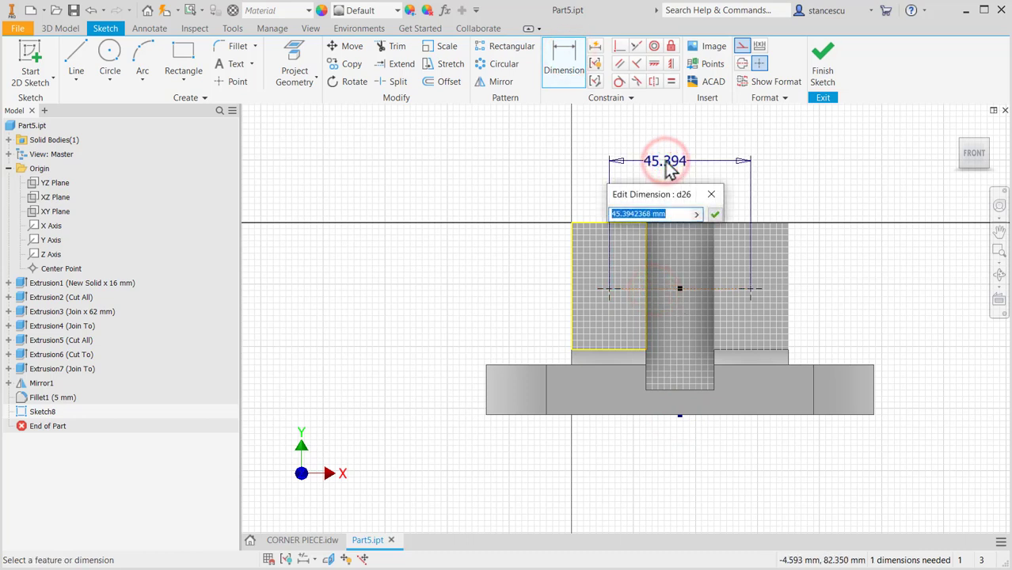
pyautogui.press('Return')
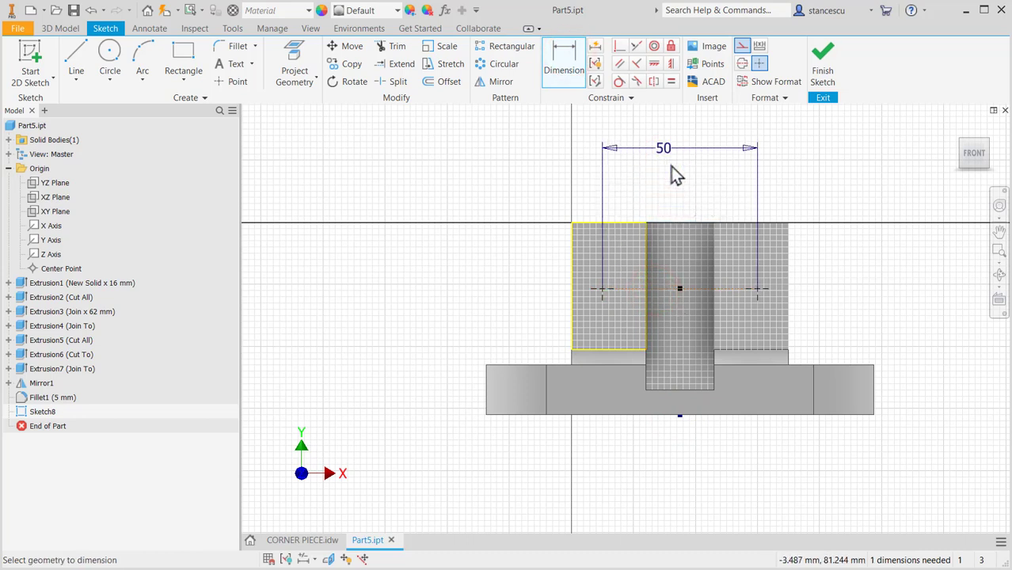
# Step: Dimension the construction line's height above the base's bottom edge to 38 mm and finish the sketch
pyautogui.click(730, 288)
pyautogui.click(759, 414)
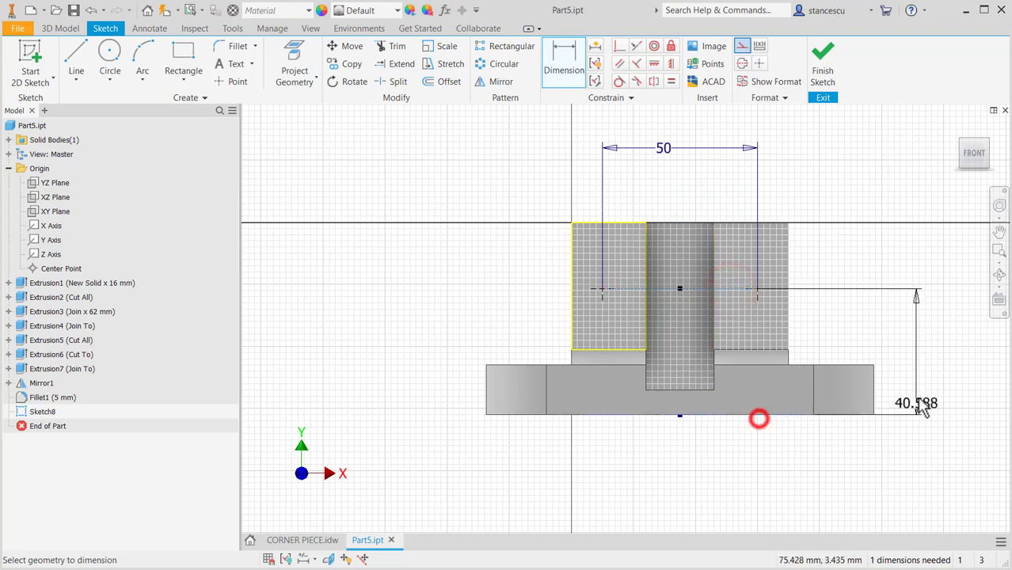
pyautogui.click(928, 356)
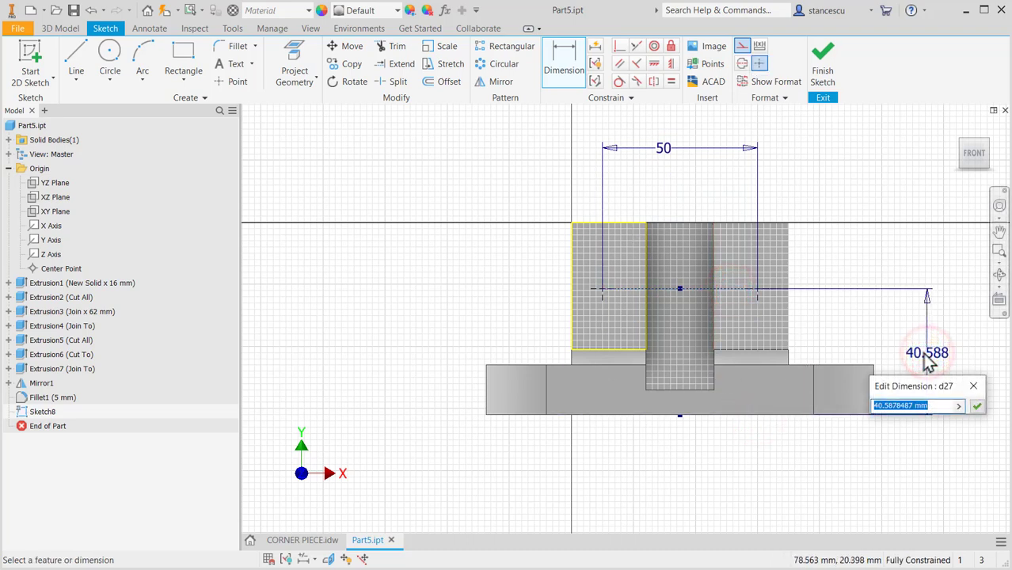
pyautogui.write('38')
pyautogui.press('Return')
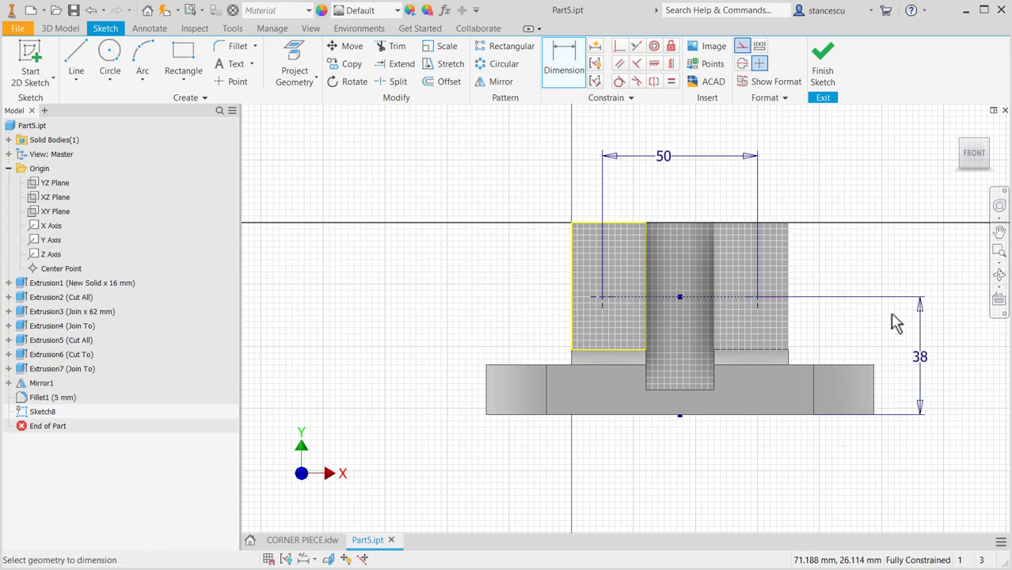
pyautogui.click(824, 63)
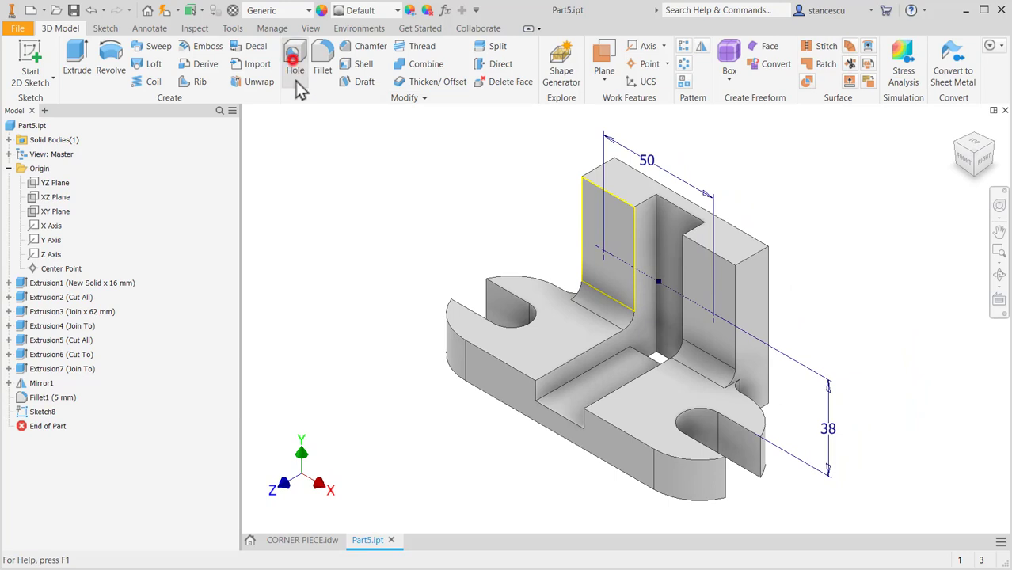
# Step: Cut simple 12 mm through-all holes at the two sketched centre points on the wall
pyautogui.click(293, 63)
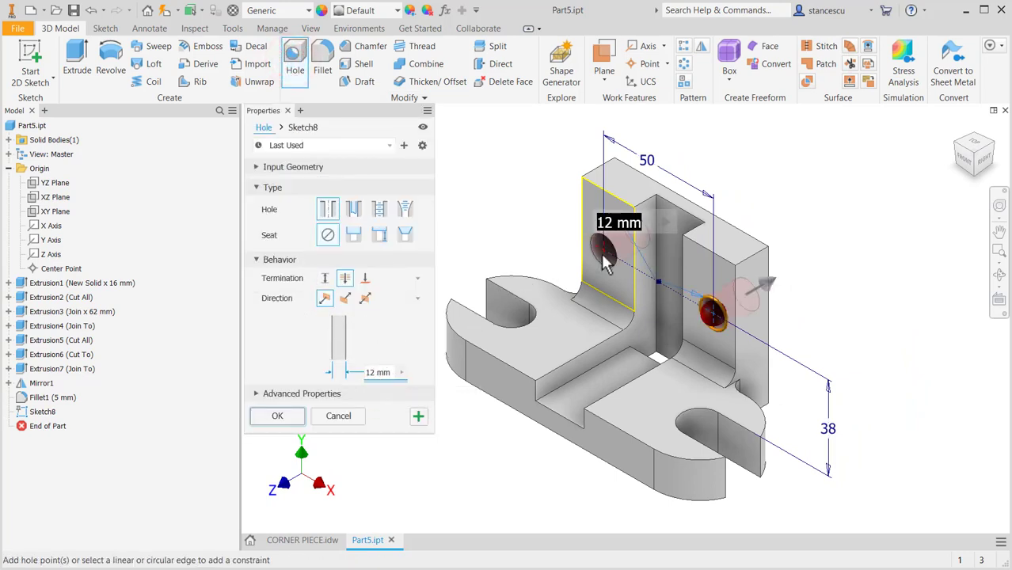
pyautogui.click(275, 417)
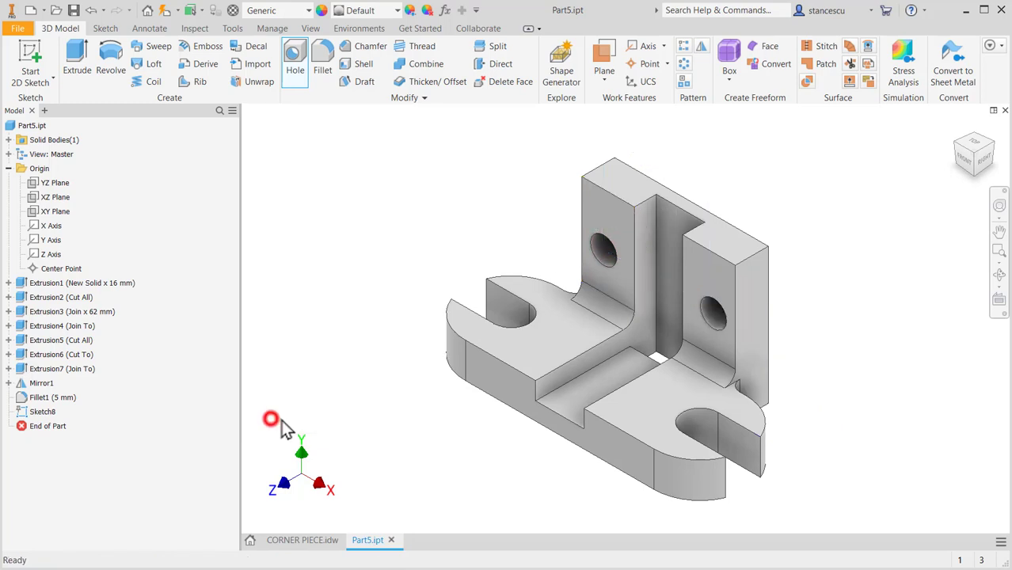
pyautogui.press('F6')
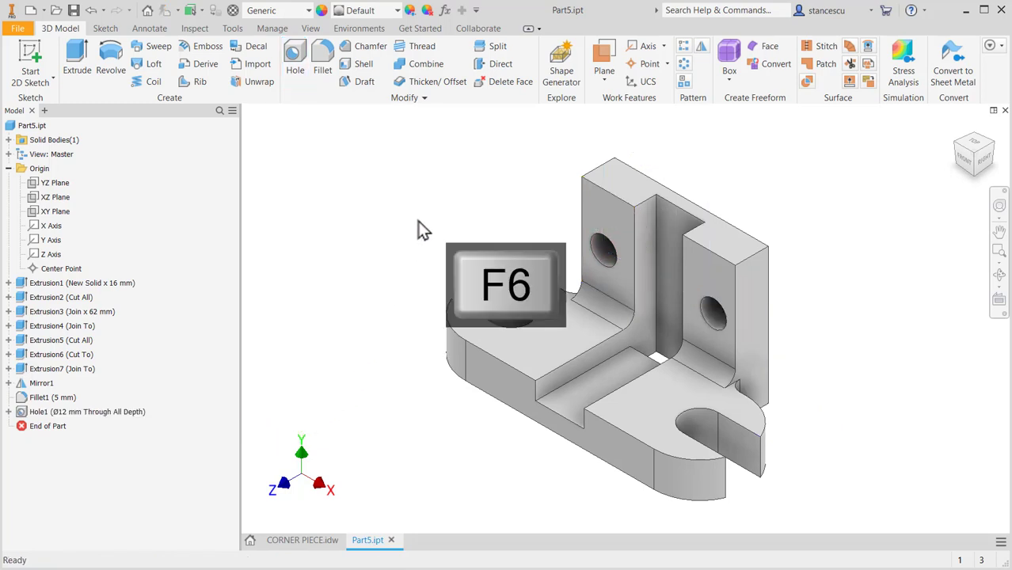
pyautogui.keyDown('shift'); pyautogui.moveTo(498, 262); pyautogui.dragTo(482, 278, button='middle'); pyautogui.keyUp('shift')
pyautogui.scroll(4, 745, 357)
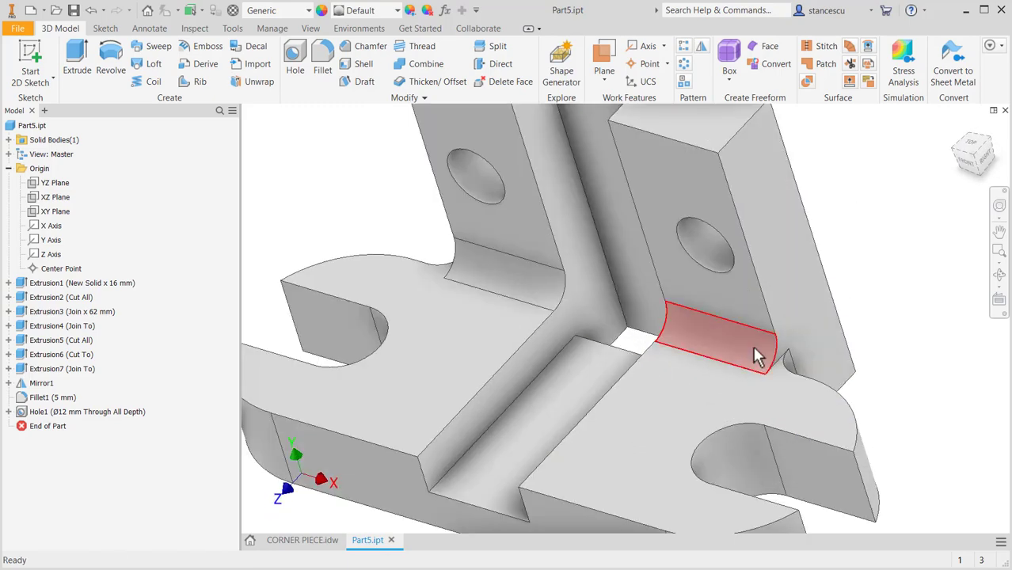
pyautogui.scroll(-5, 536, 321)
pyautogui.keyDown('shift'); pyautogui.moveTo(485, 247); pyautogui.dragTo(457, 241, button='middle'); pyautogui.keyUp('shift')
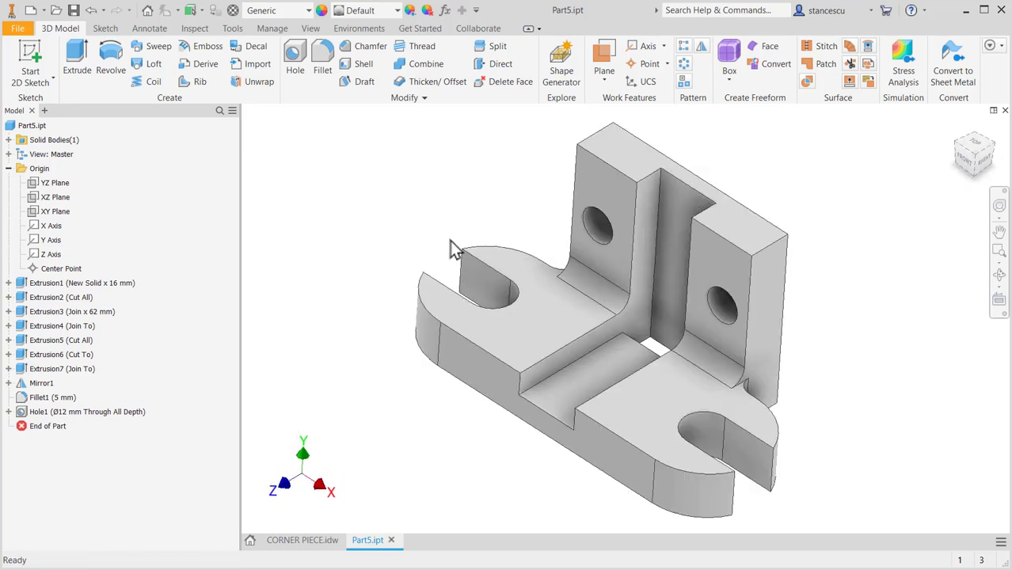
pyautogui.press('F6')
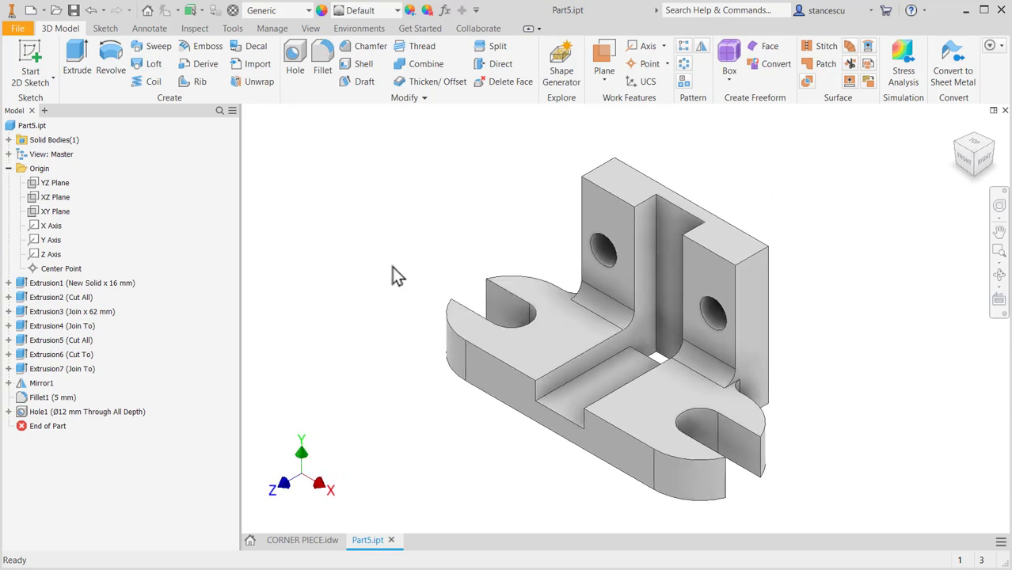
# Step: Assign the material Steel, Cast to the part and set its appearance to Steel - Cast
pyautogui.click(288, 11)
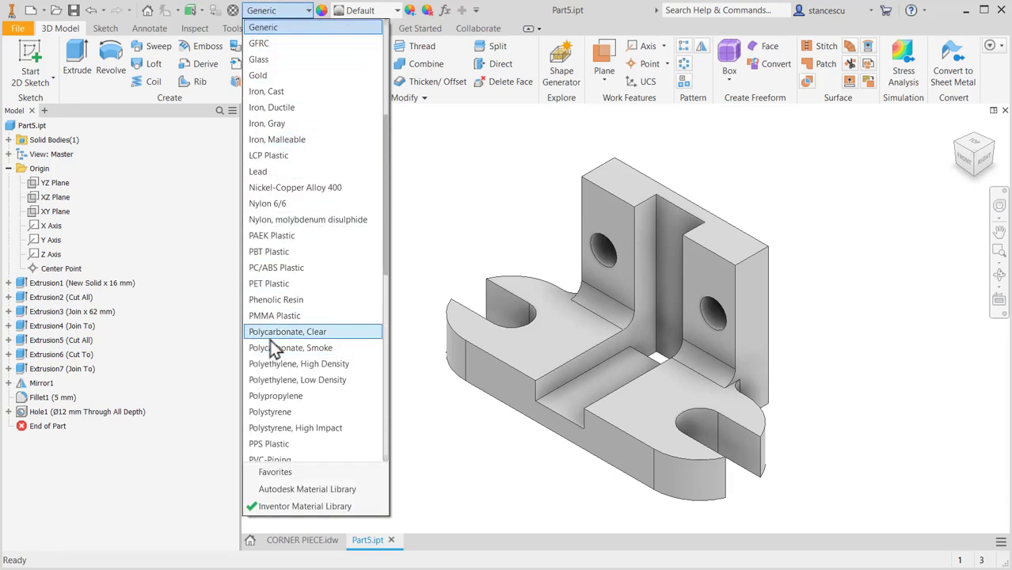
pyautogui.scroll(-7, 273, 348)
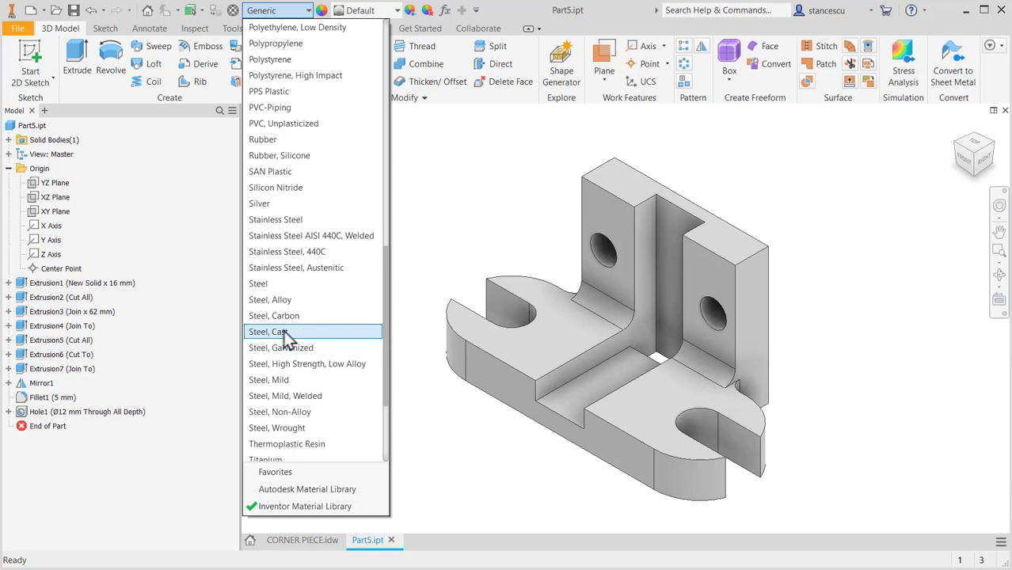
pyautogui.click(274, 332)
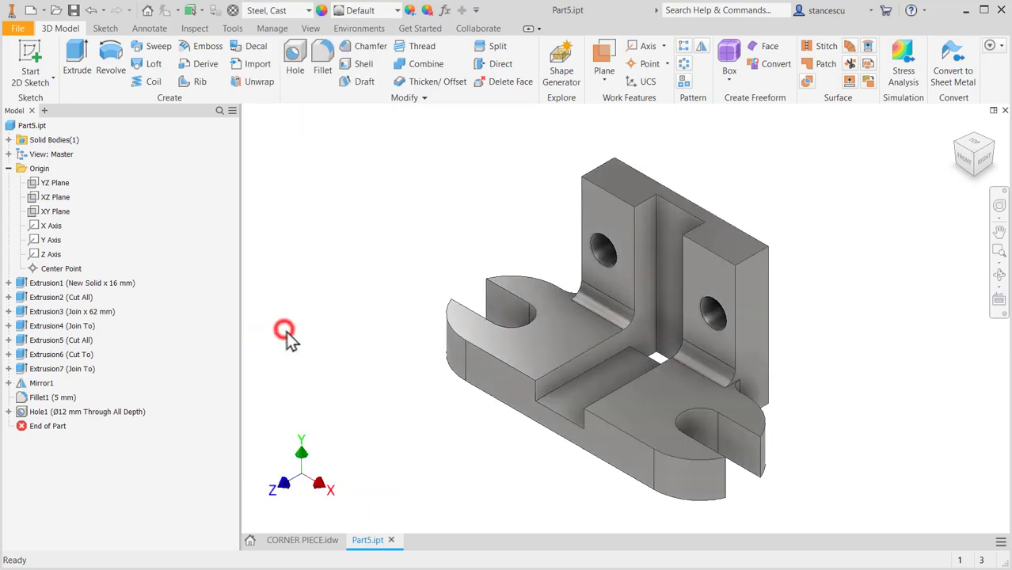
pyautogui.click(384, 14)
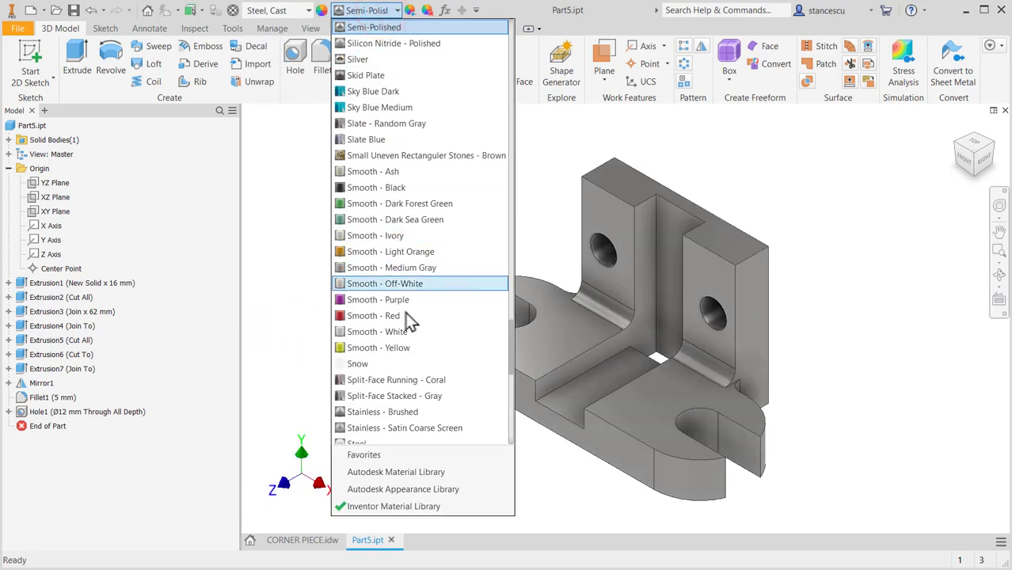
pyautogui.click(382, 413)
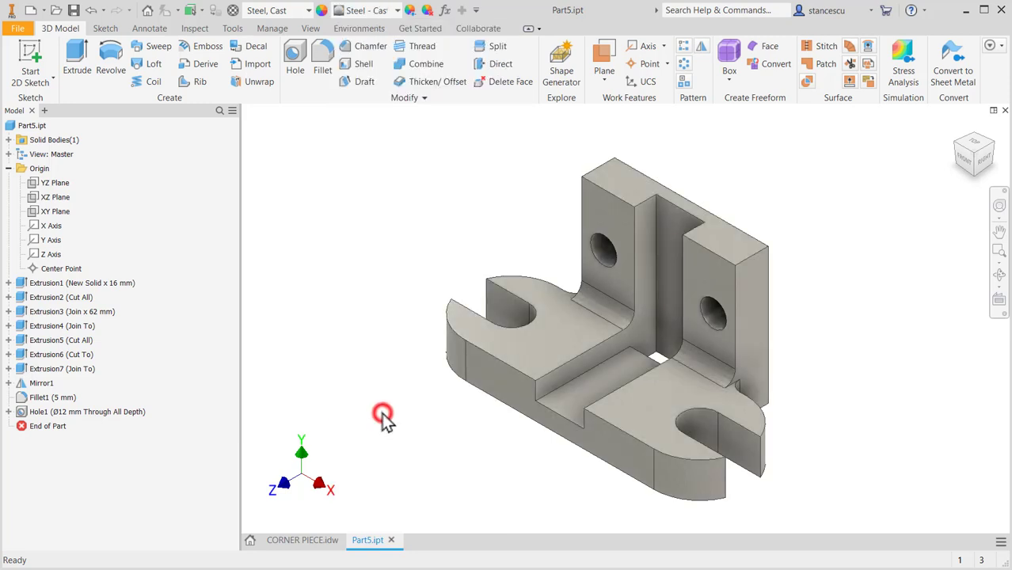
# Step: Apply the Steel - Polished appearance to the groove faces, the base's underside and the two wall hole faces
pyautogui.click(644, 286)
pyautogui.click(602, 381)
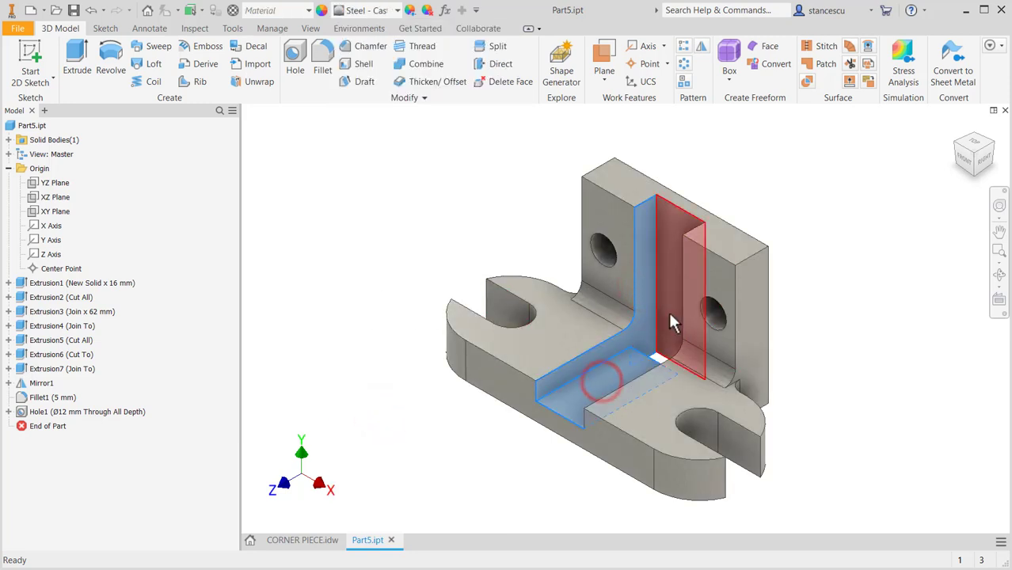
pyautogui.keyDown('shift'); pyautogui.moveTo(667, 309); pyautogui.dragTo(708, 351, button='middle'); pyautogui.keyUp('shift')
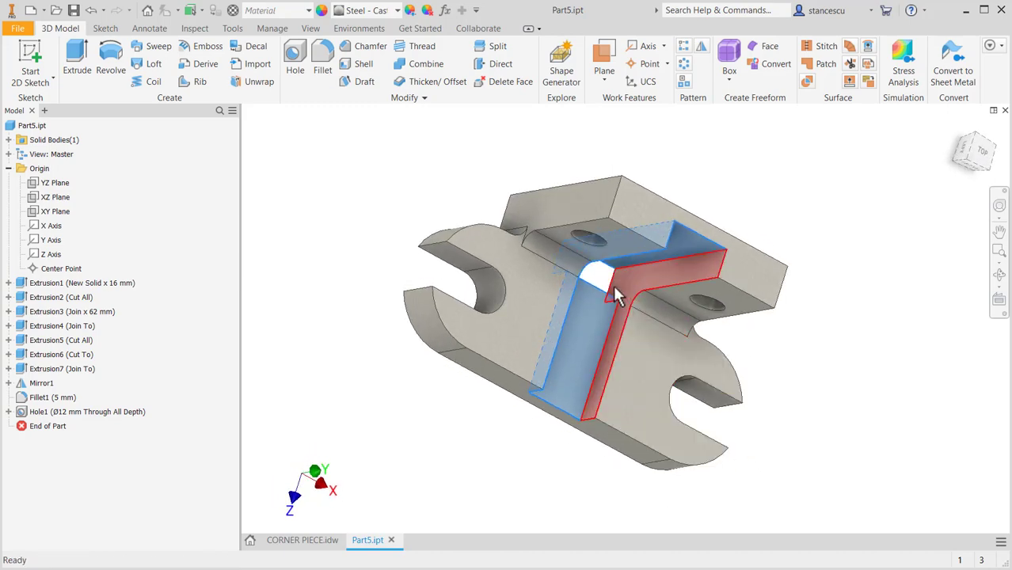
pyautogui.click(627, 276)
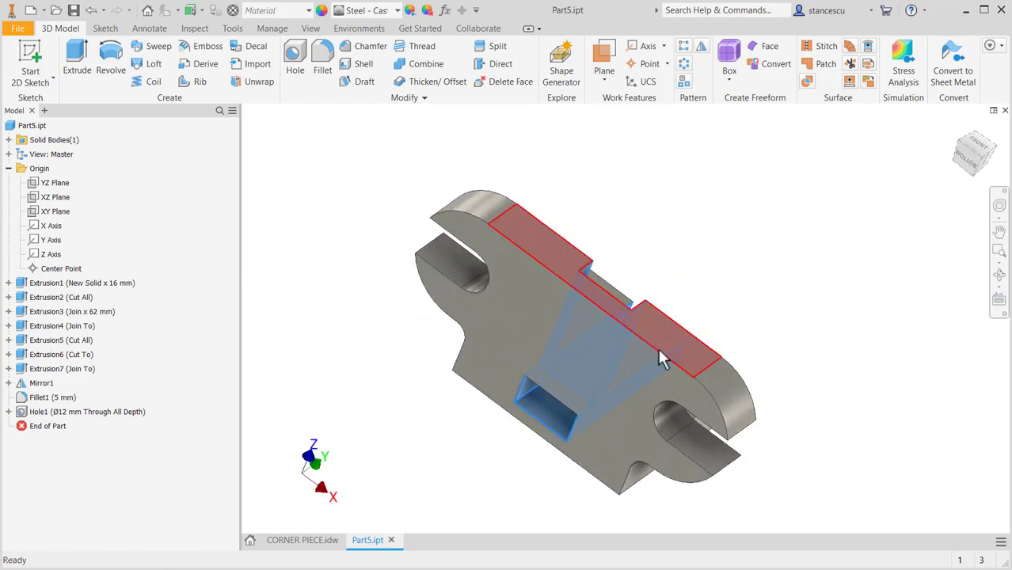
pyautogui.click(530, 324)
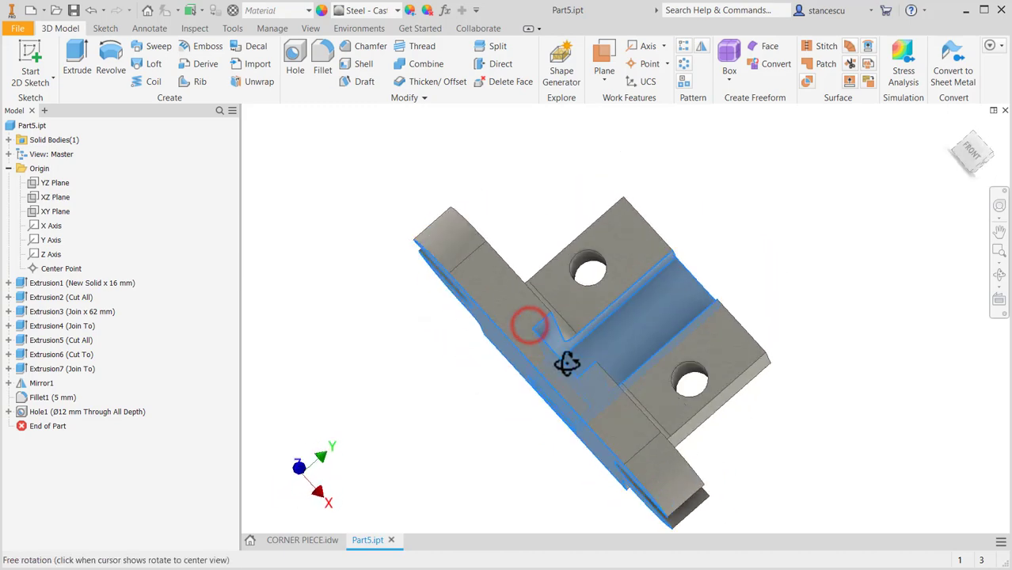
pyautogui.keyDown('shift'); pyautogui.moveTo(567, 363); pyautogui.dragTo(593, 292, button='middle'); pyautogui.keyUp('shift')
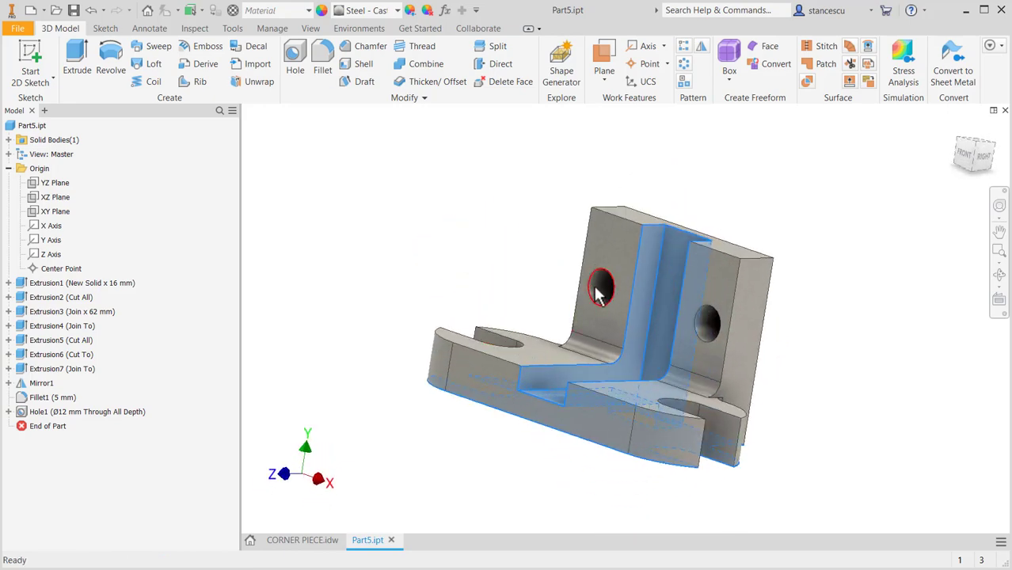
pyautogui.keyDown('shift'); pyautogui.moveTo(678, 345); pyautogui.dragTo(663, 370, button='middle'); pyautogui.keyUp('shift')
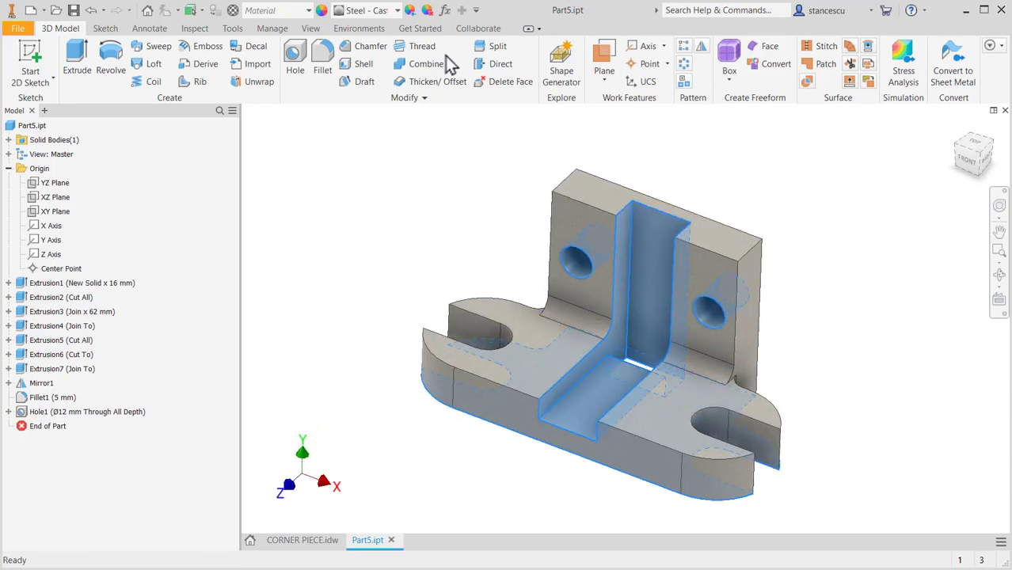
pyautogui.click(397, 11)
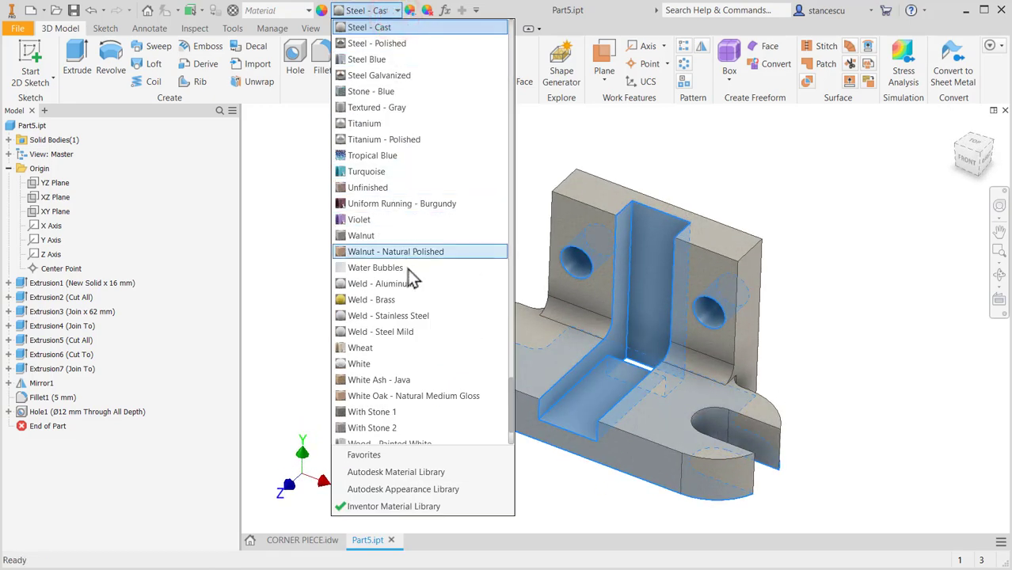
pyautogui.click(389, 40)
pyautogui.keyDown('shift'); pyautogui.moveTo(389, 40); pyautogui.dragTo(321, 283, button='middle'); pyautogui.keyUp('shift')
pyautogui.press('F6')
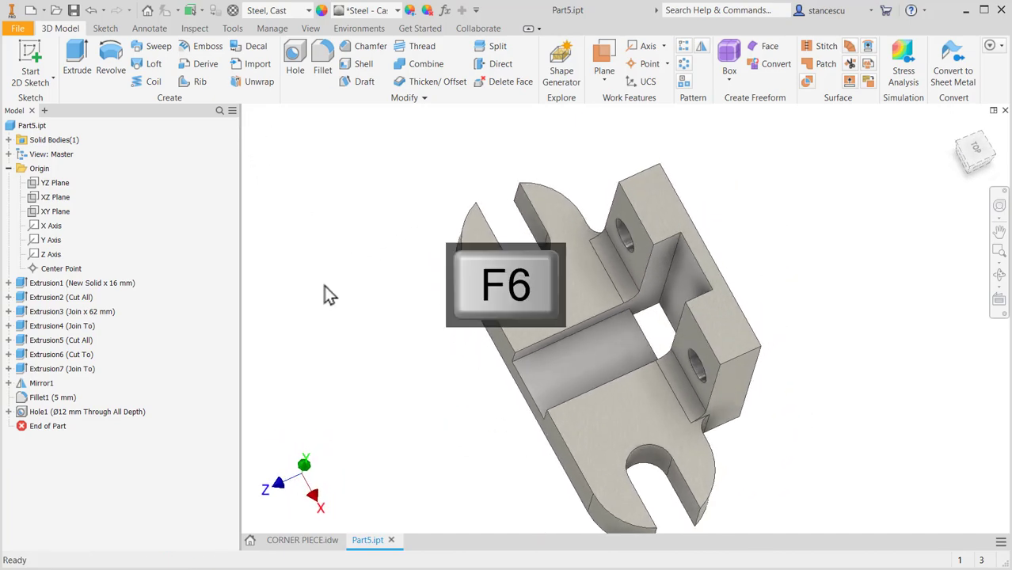
# Step: Calculate the part's mass and other physical properties in its iProperties, check them and close the dialog
pyautogui.rightClick(32, 125)
pyautogui.click(73, 269)
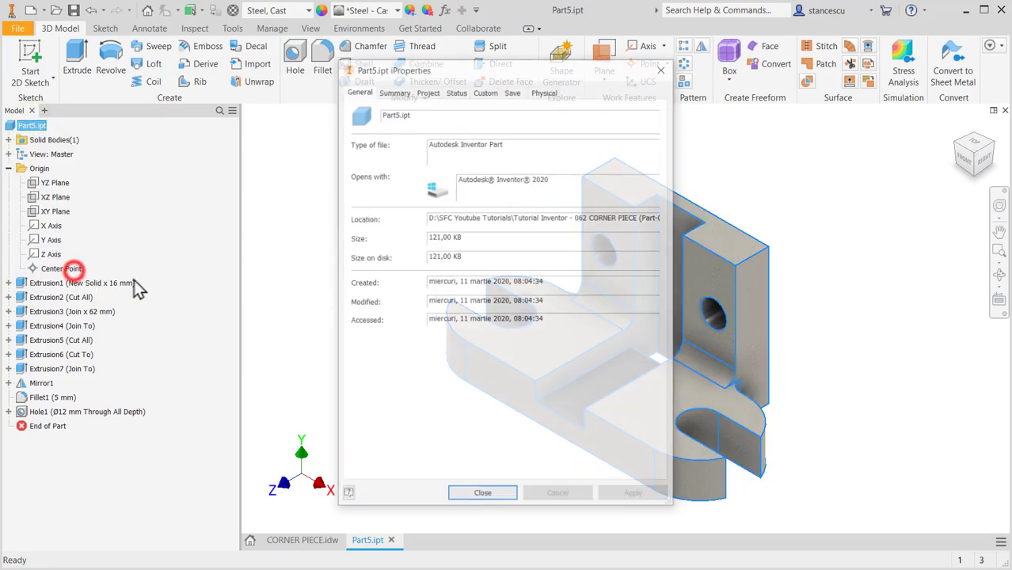
pyautogui.click(545, 90)
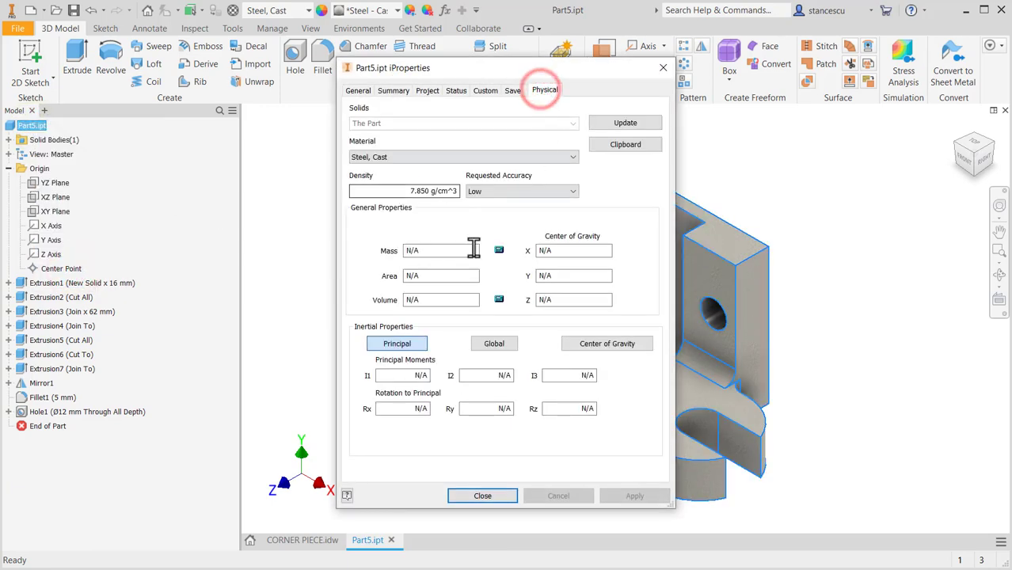
pyautogui.click(605, 123)
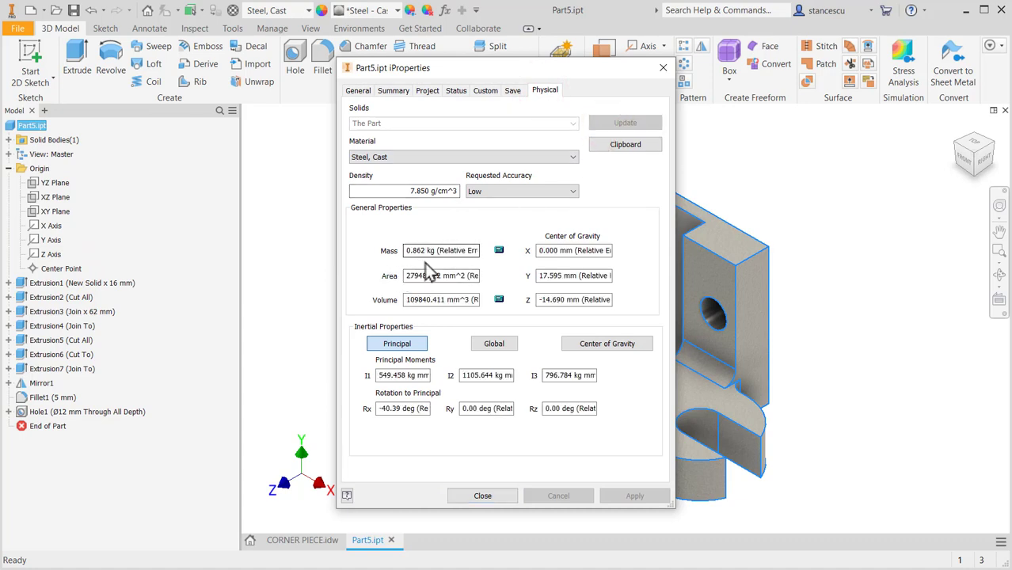
pyautogui.click(495, 496)
pyautogui.click(854, 207)
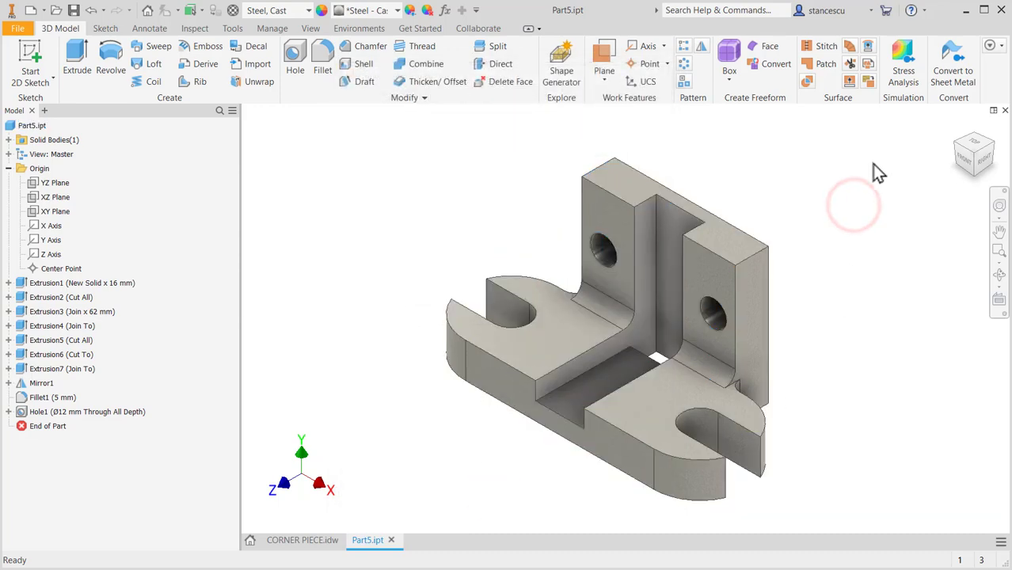